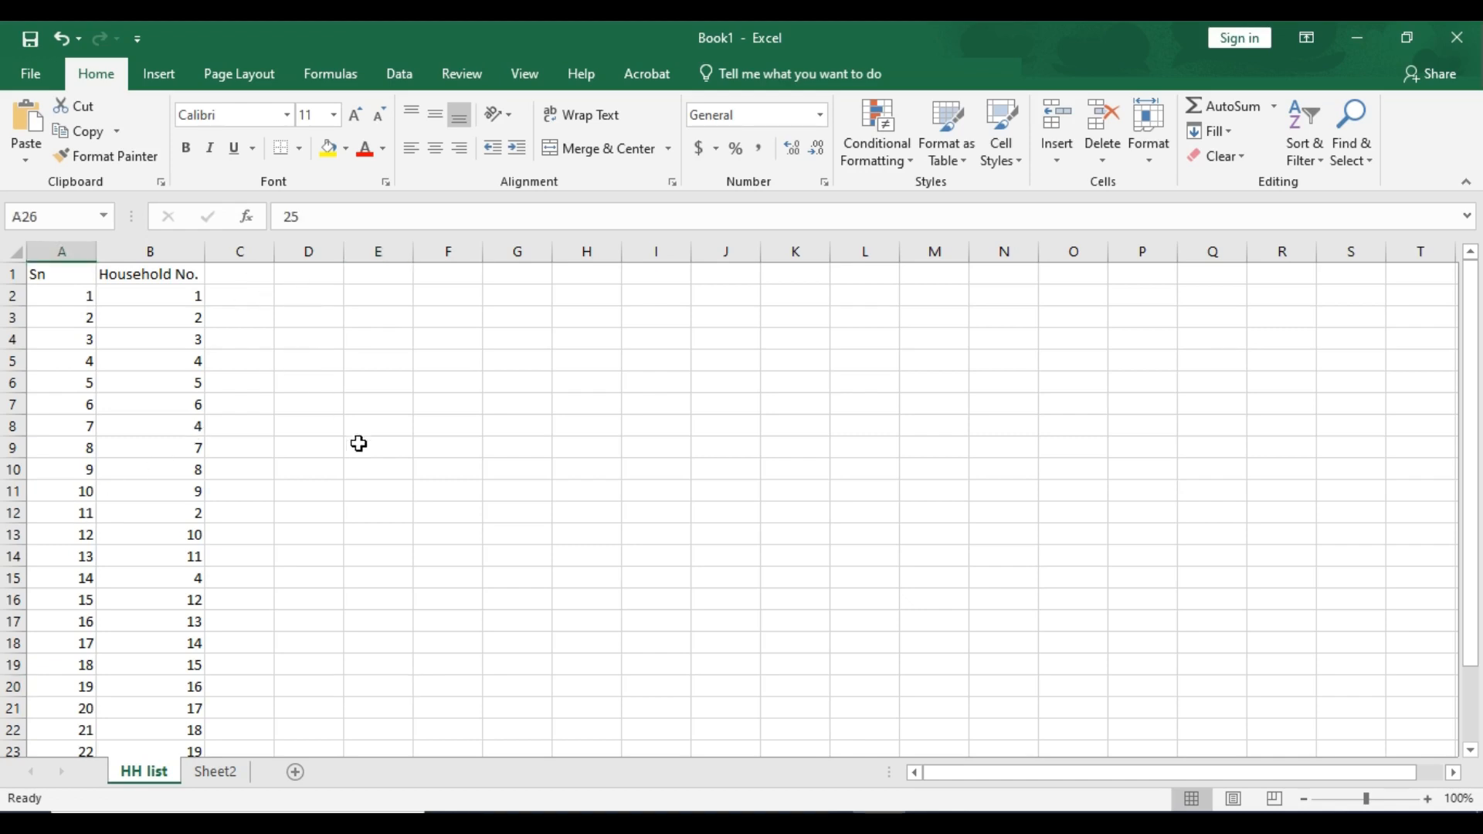
- Examine the Sn and Household No. columns of the household list
scroll(357, 449, "down", 4)
scroll(357, 448, "up", 4)
left_click(64, 289)
scroll(49, 538, "down", 5)
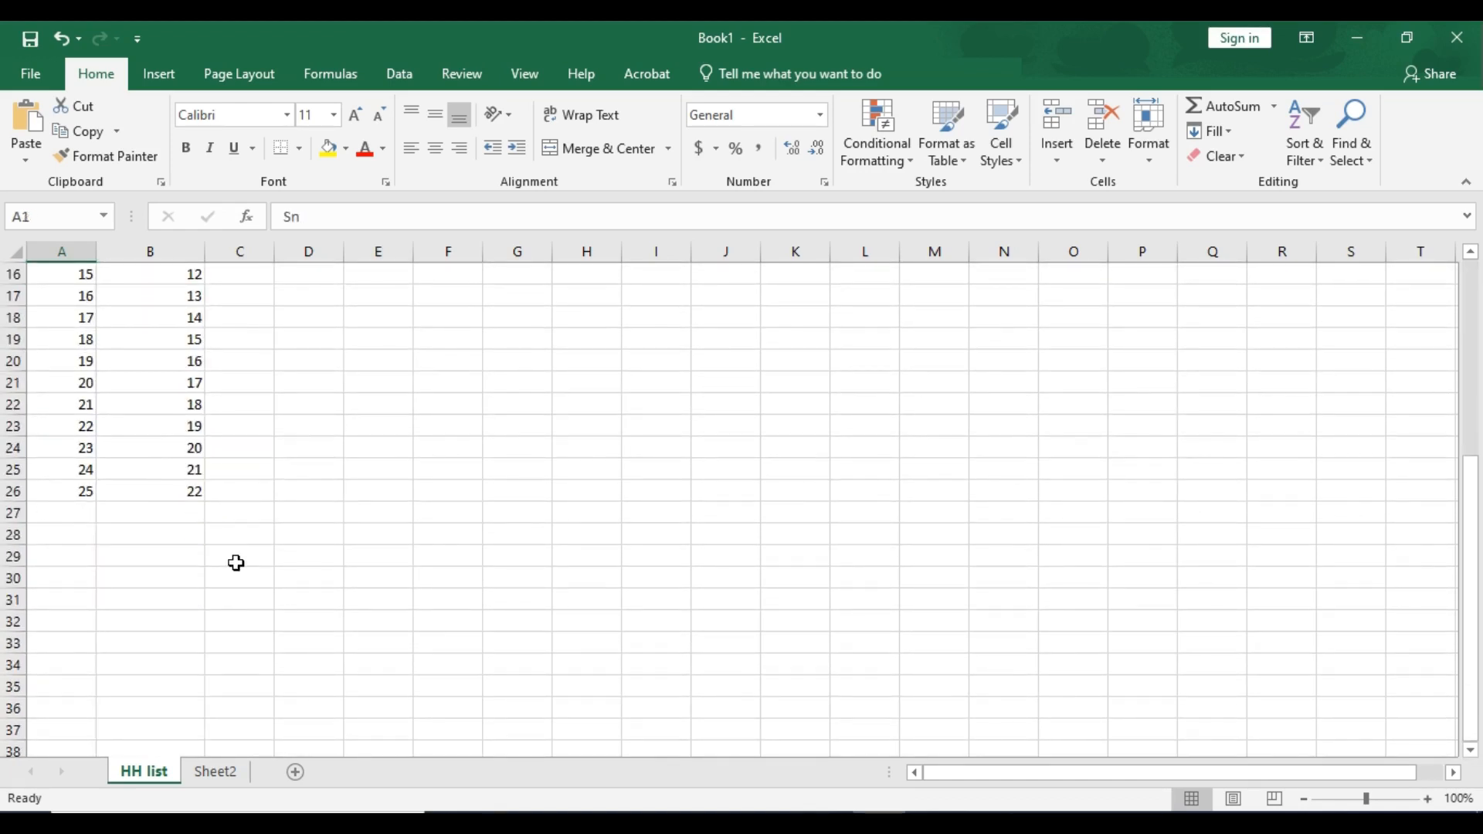
scroll(237, 557, "up", 5)
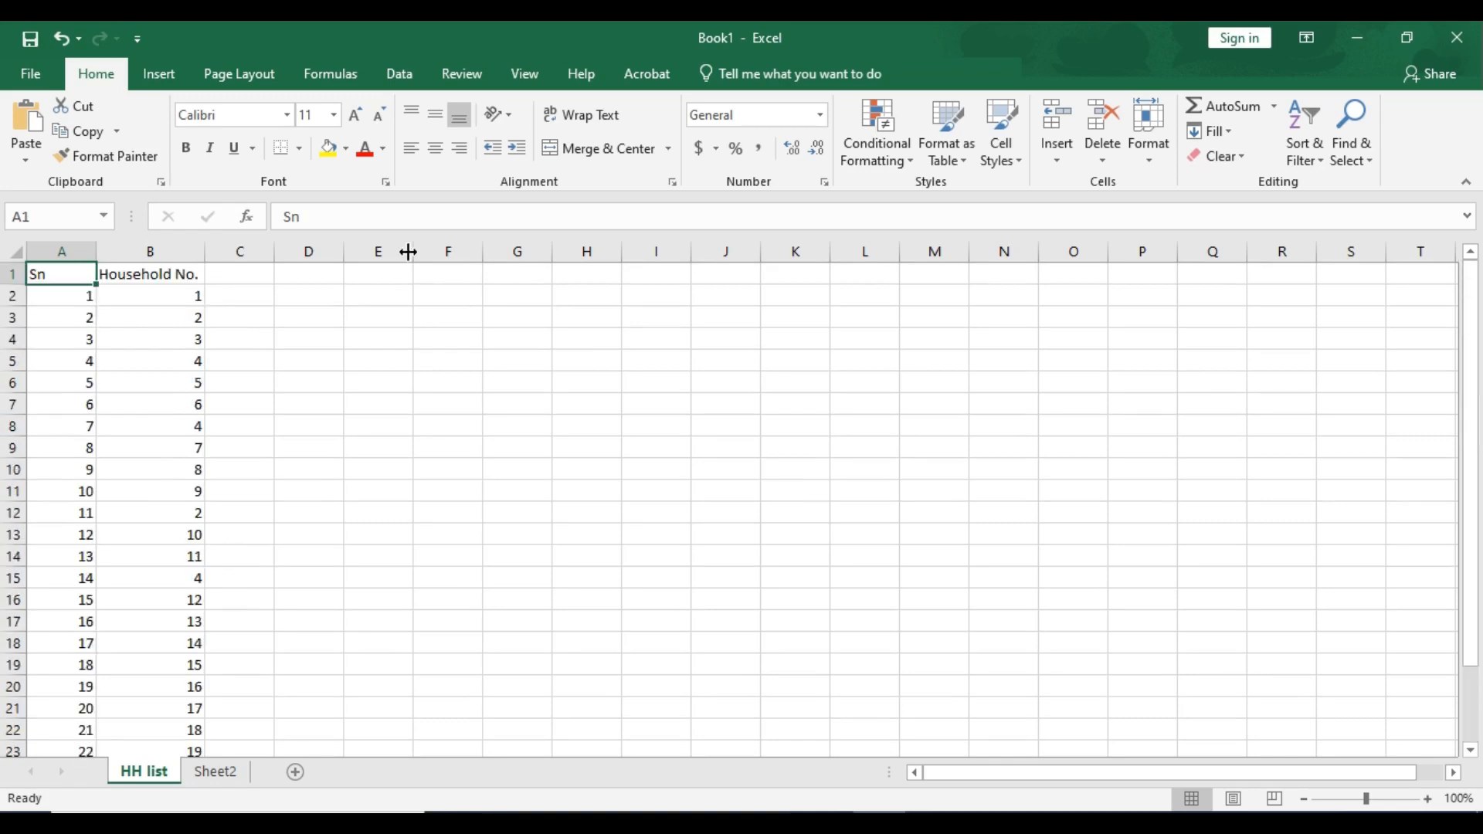
left_click(176, 248)
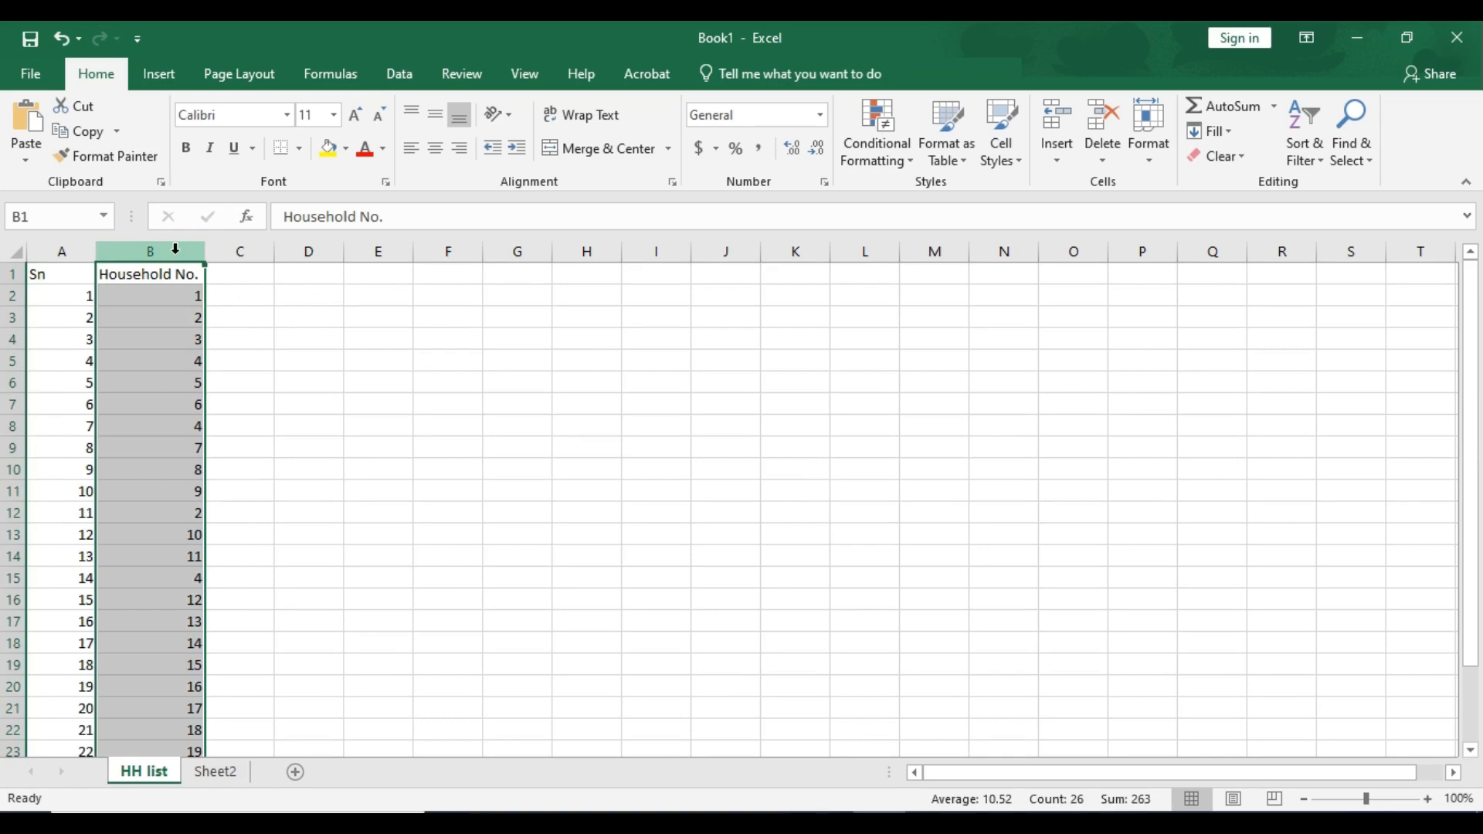
left_click_drag(167, 274, 170, 485)
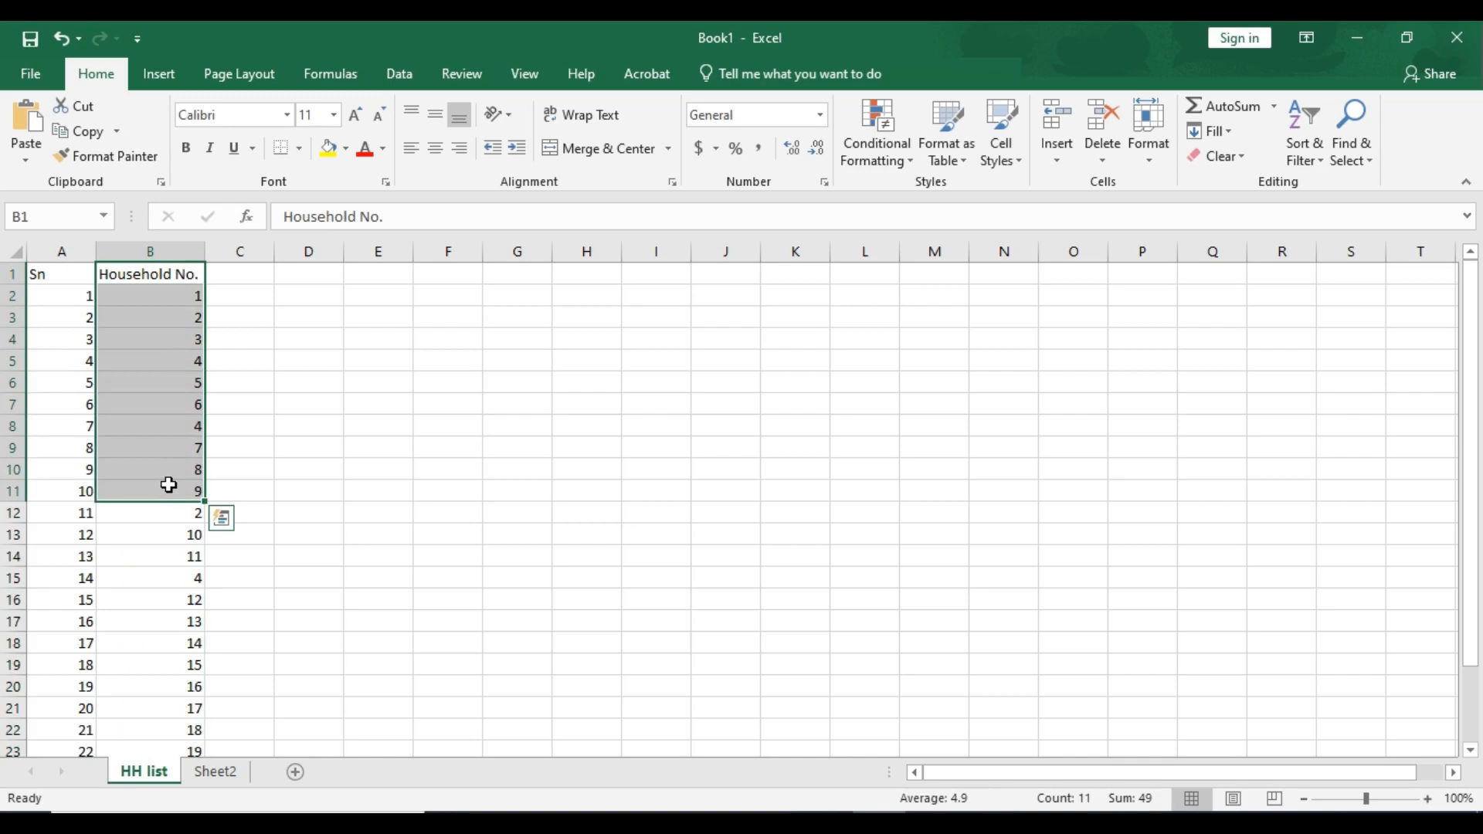
left_click(244, 299)
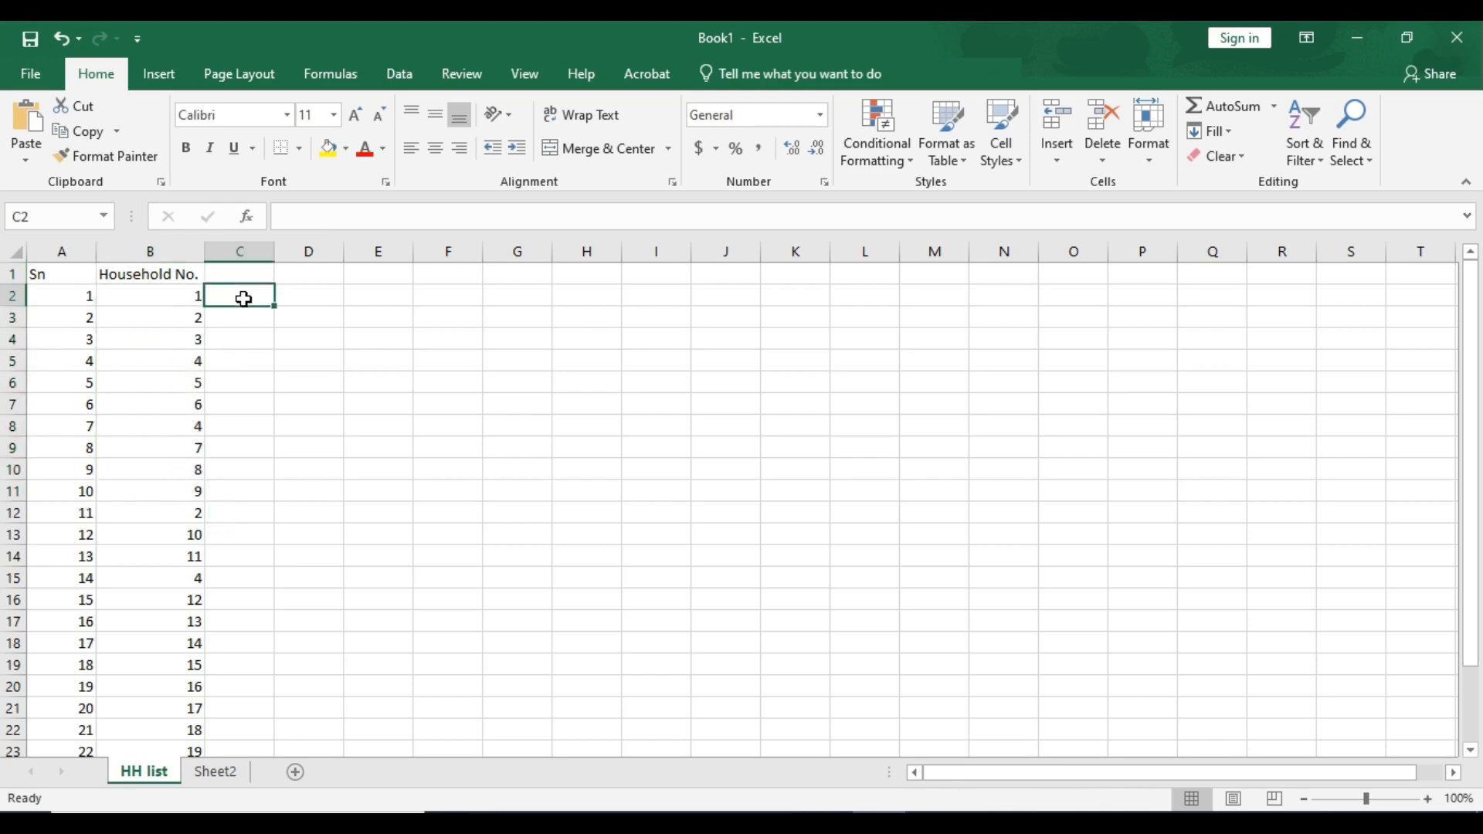
left_click(170, 272)
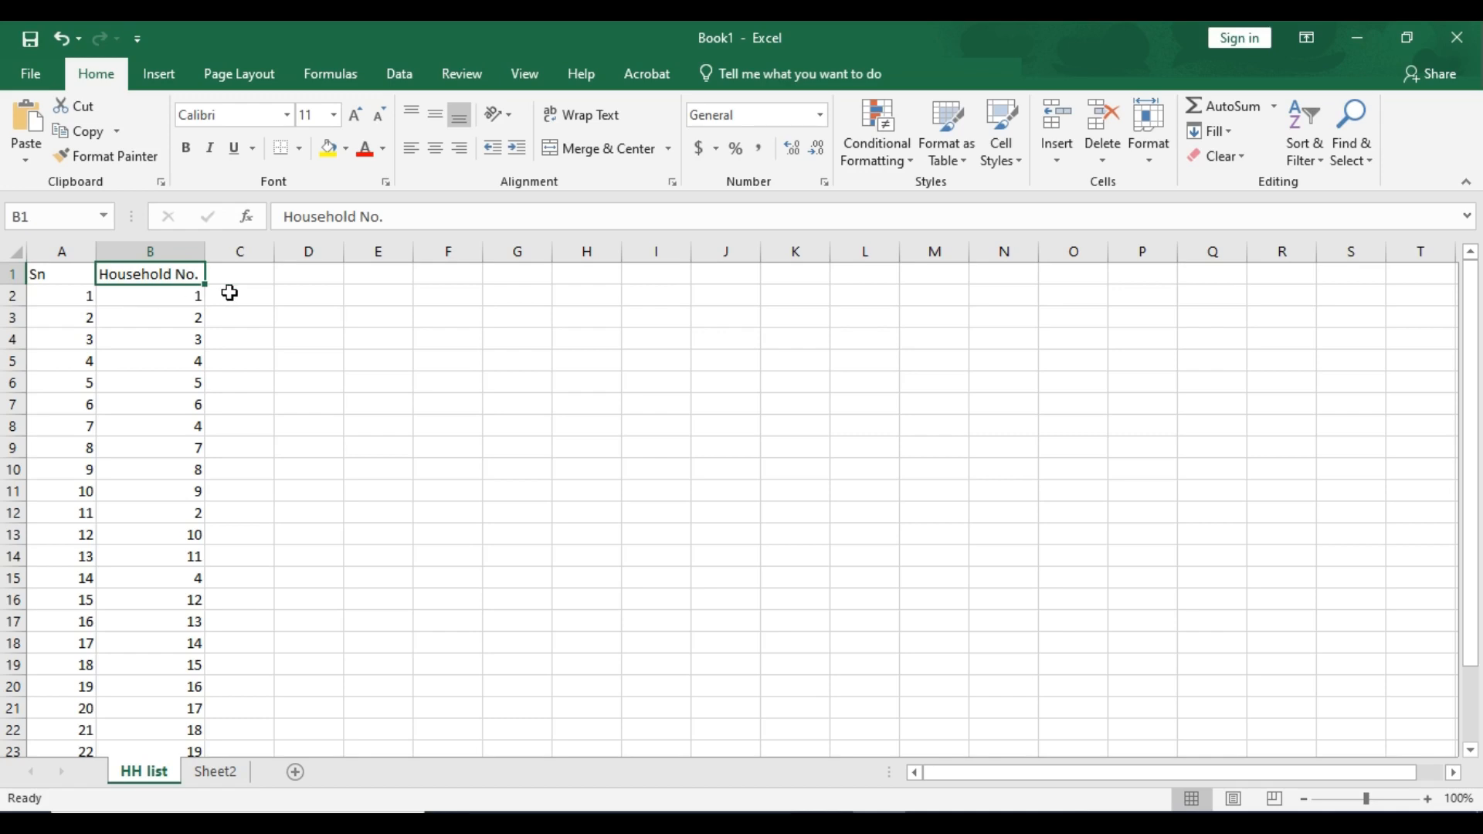
left_click(165, 292)
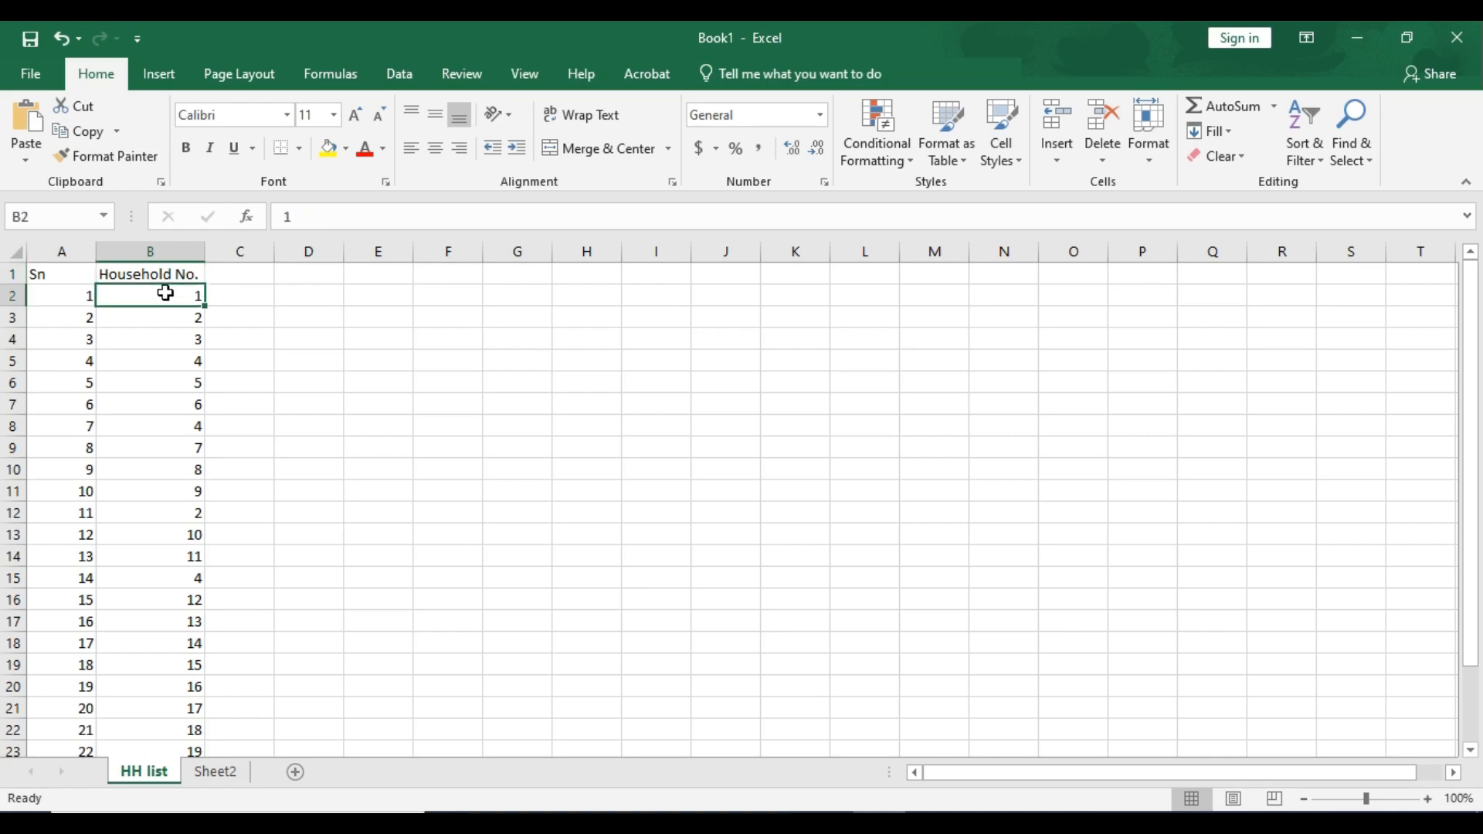
left_click(236, 294)
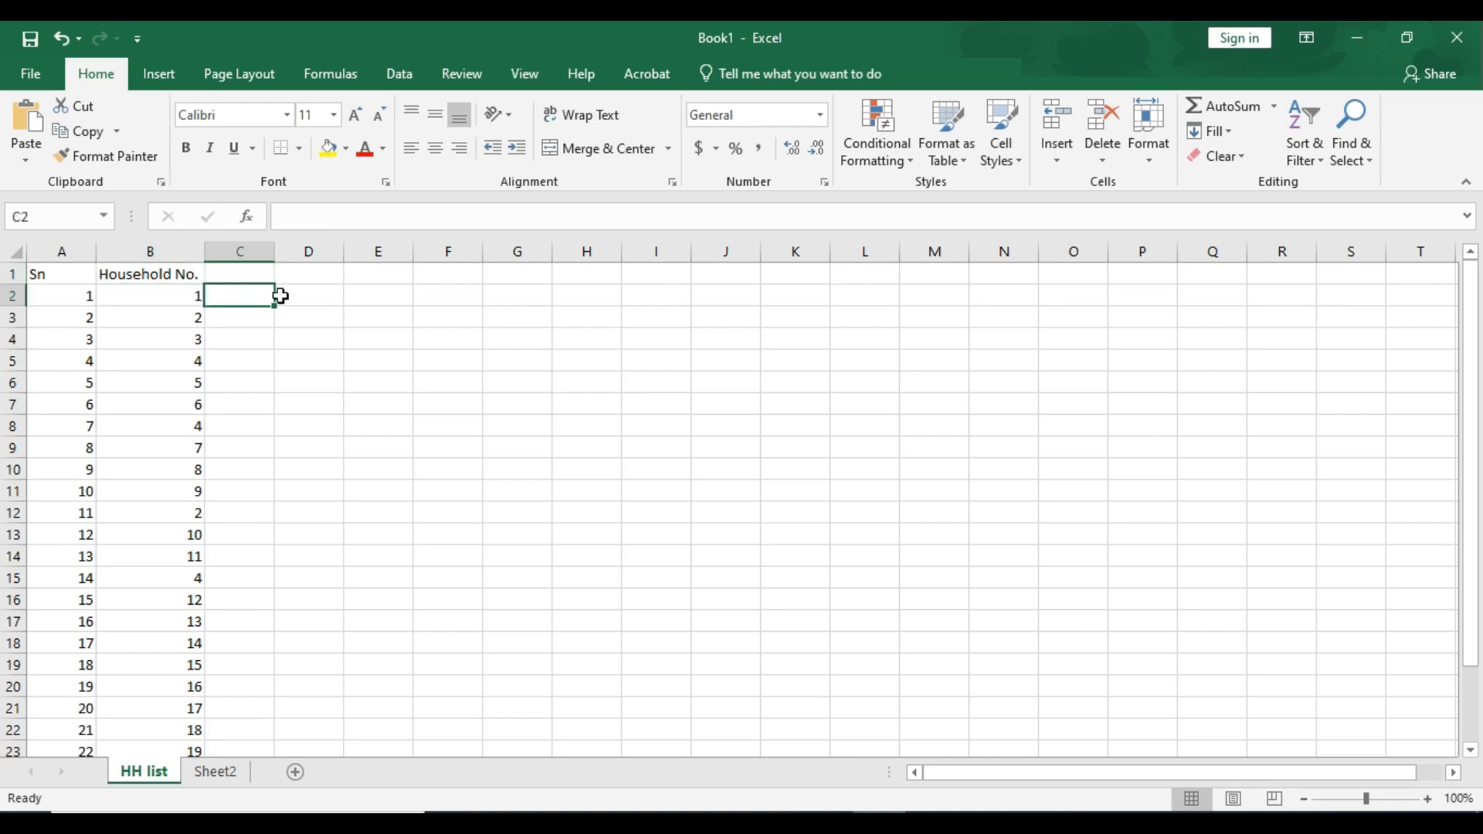
left_click_drag(279, 296, 394, 300)
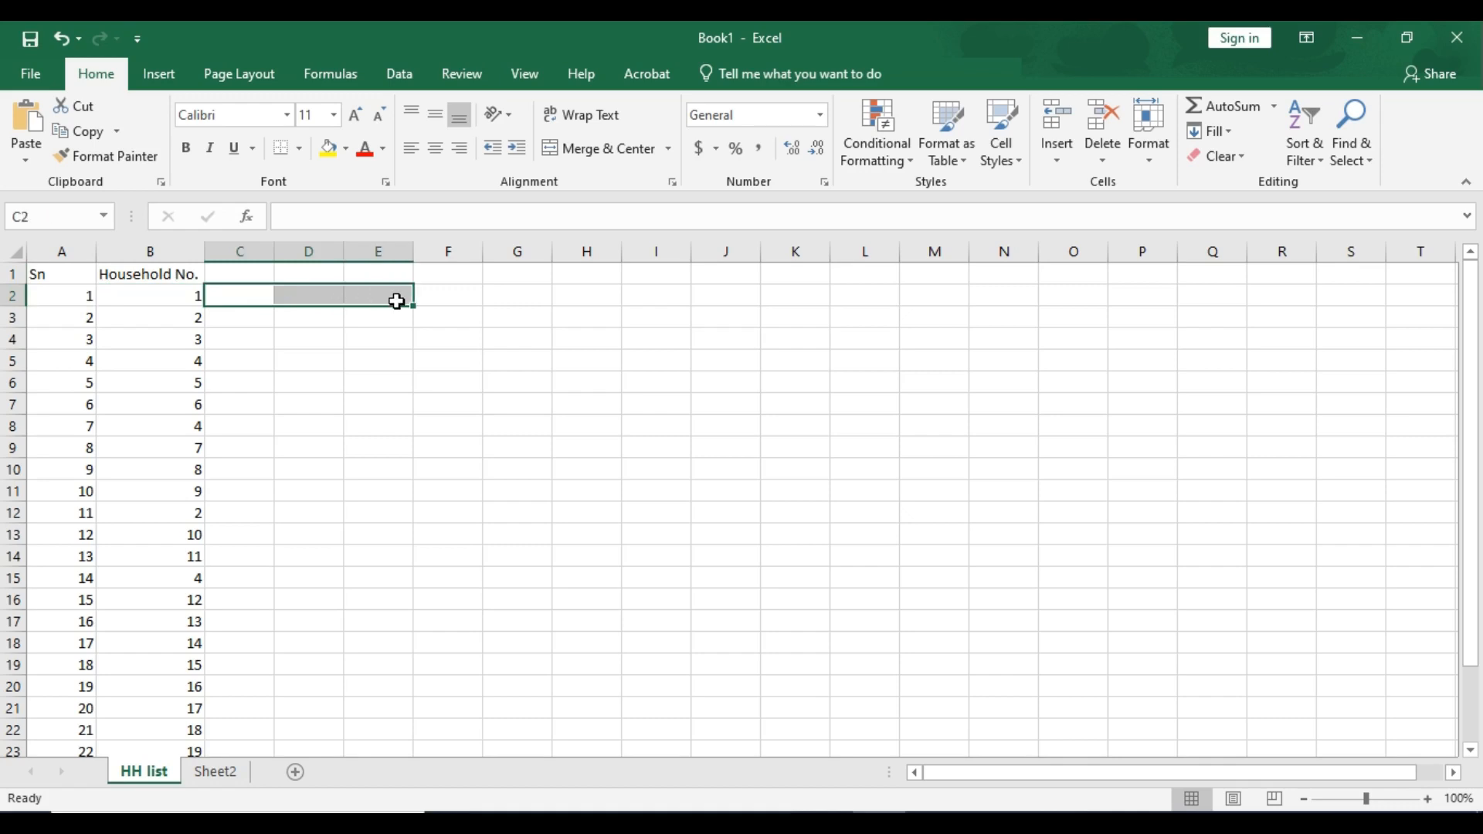
- Enter the formula =COUNTIF(B2:B26,B2) in C2 to count each household number's occurrences
left_click(256, 296)
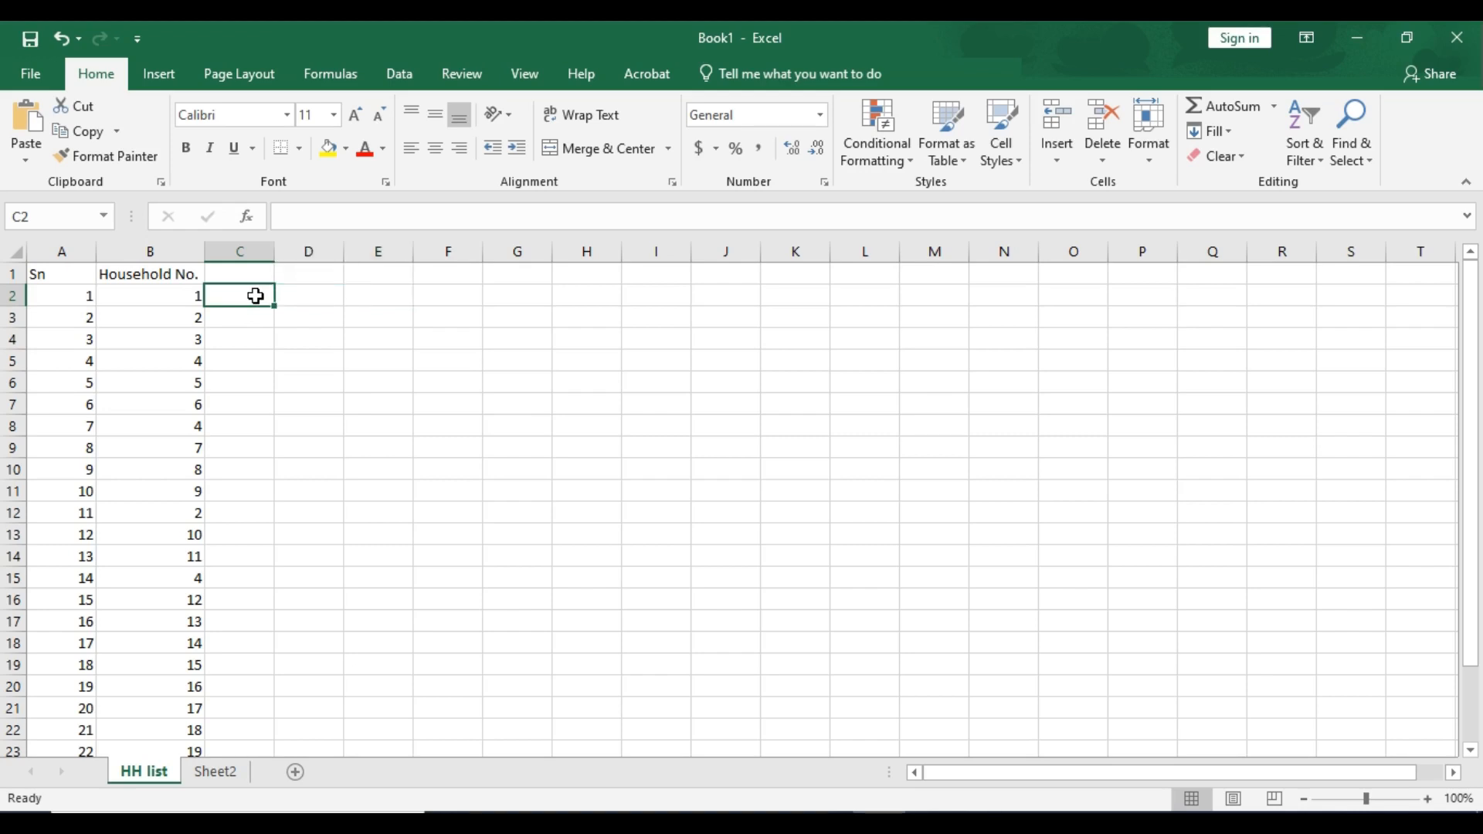
type("=")
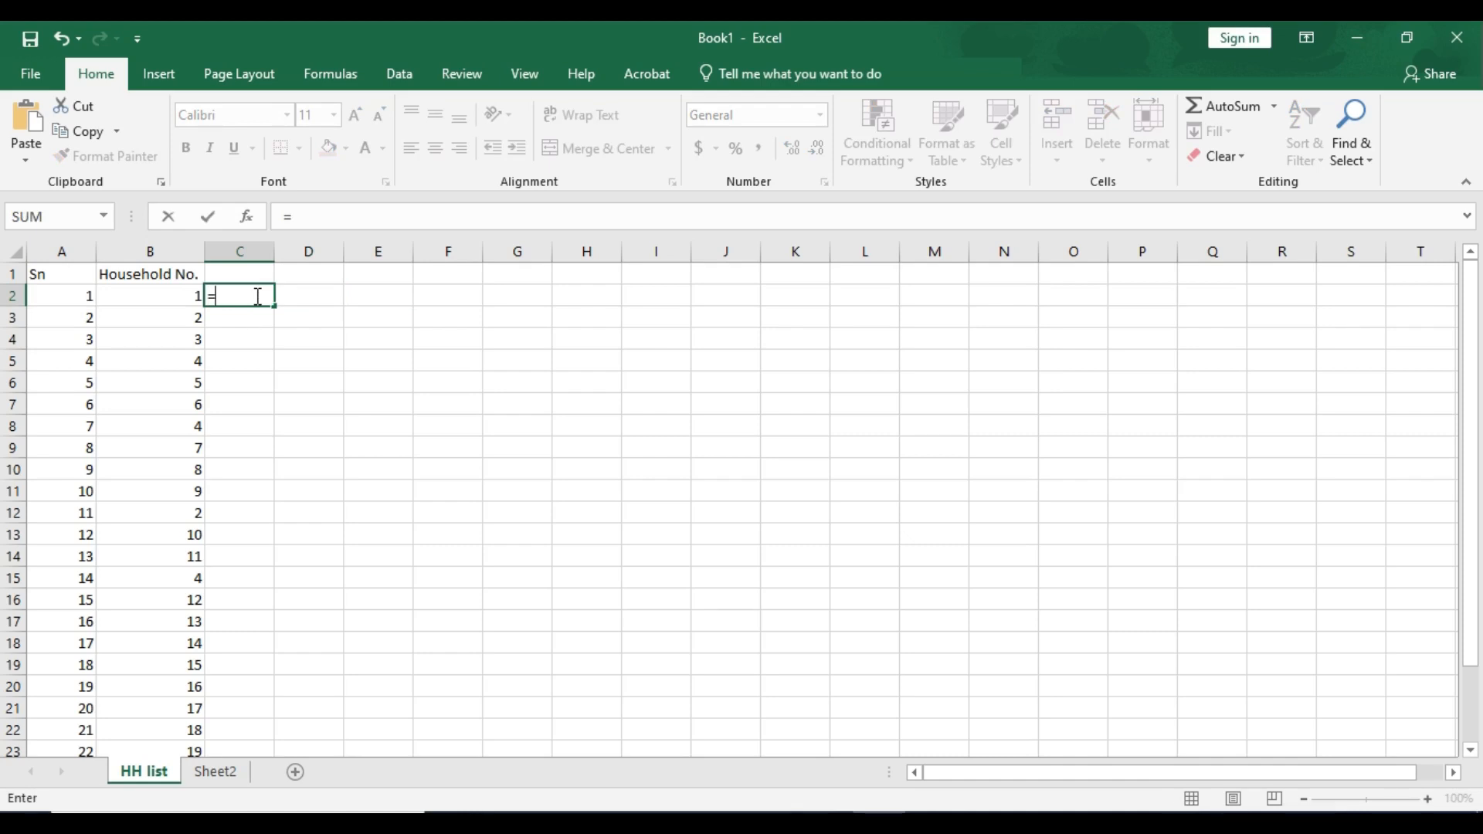
type("countif")
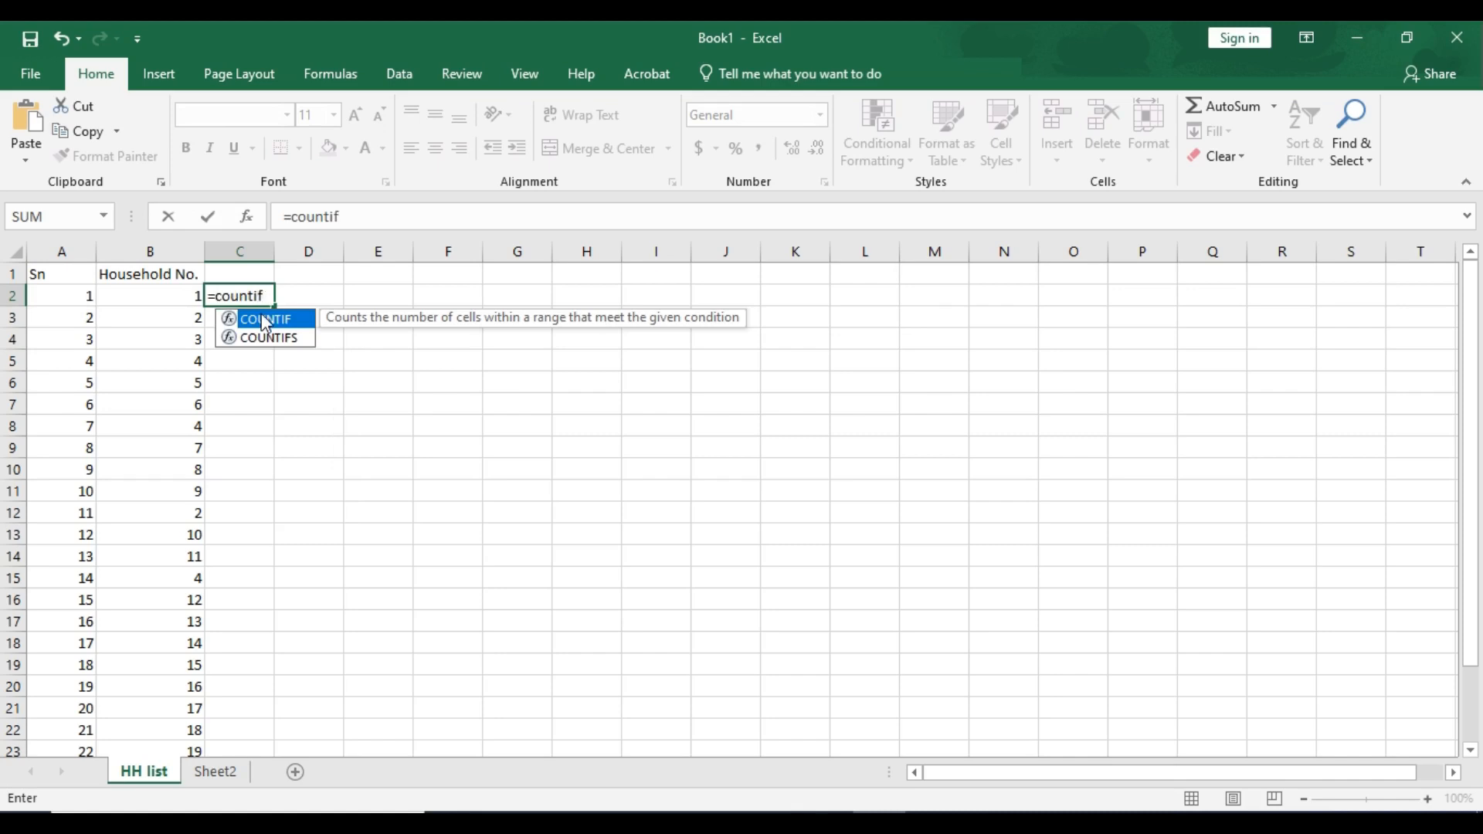
double_click(262, 319)
left_click_drag(174, 300, 186, 426)
scroll(165, 424, "down", 6)
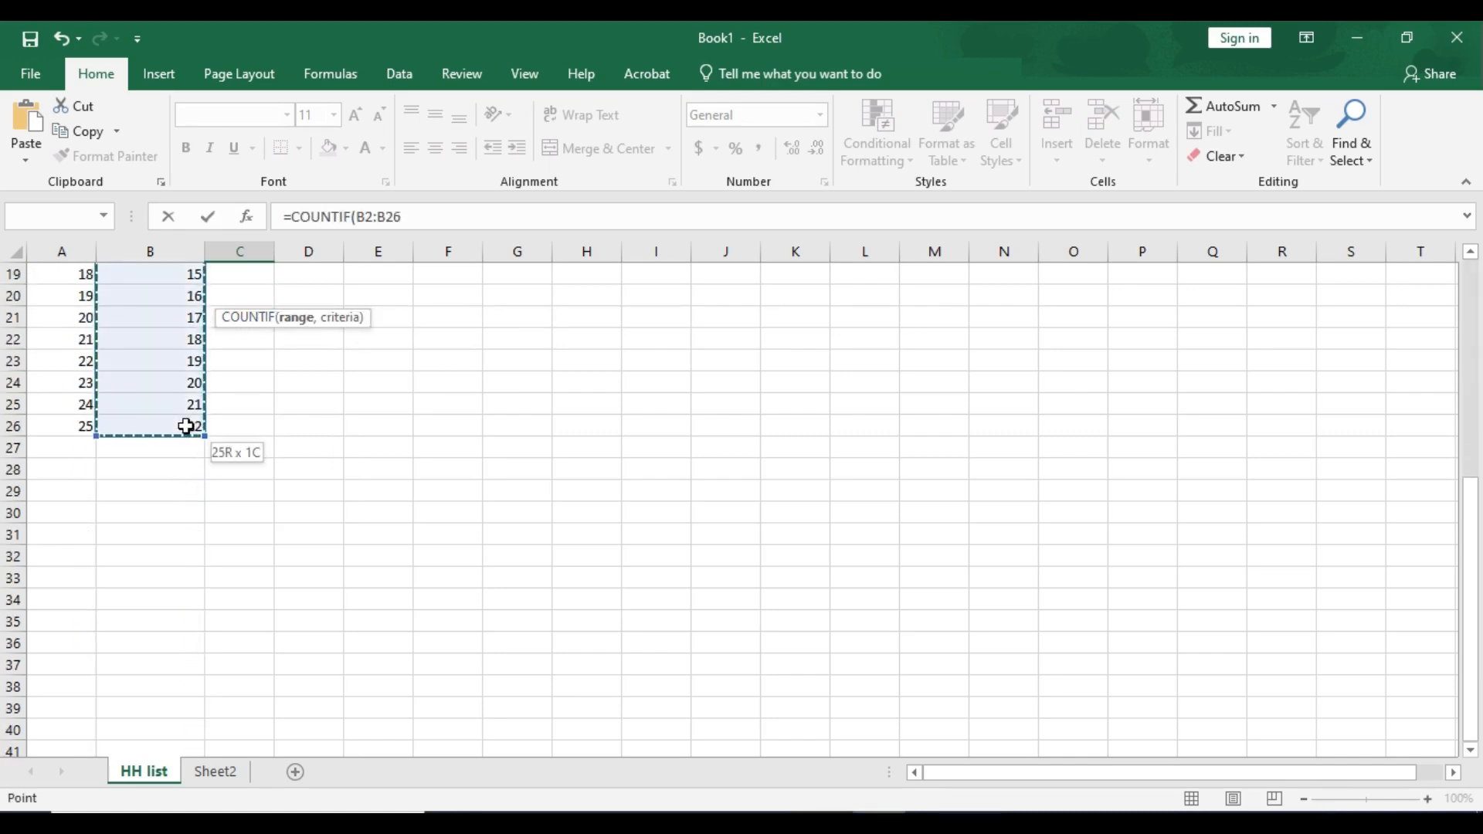
left_click(432, 217)
type(",")
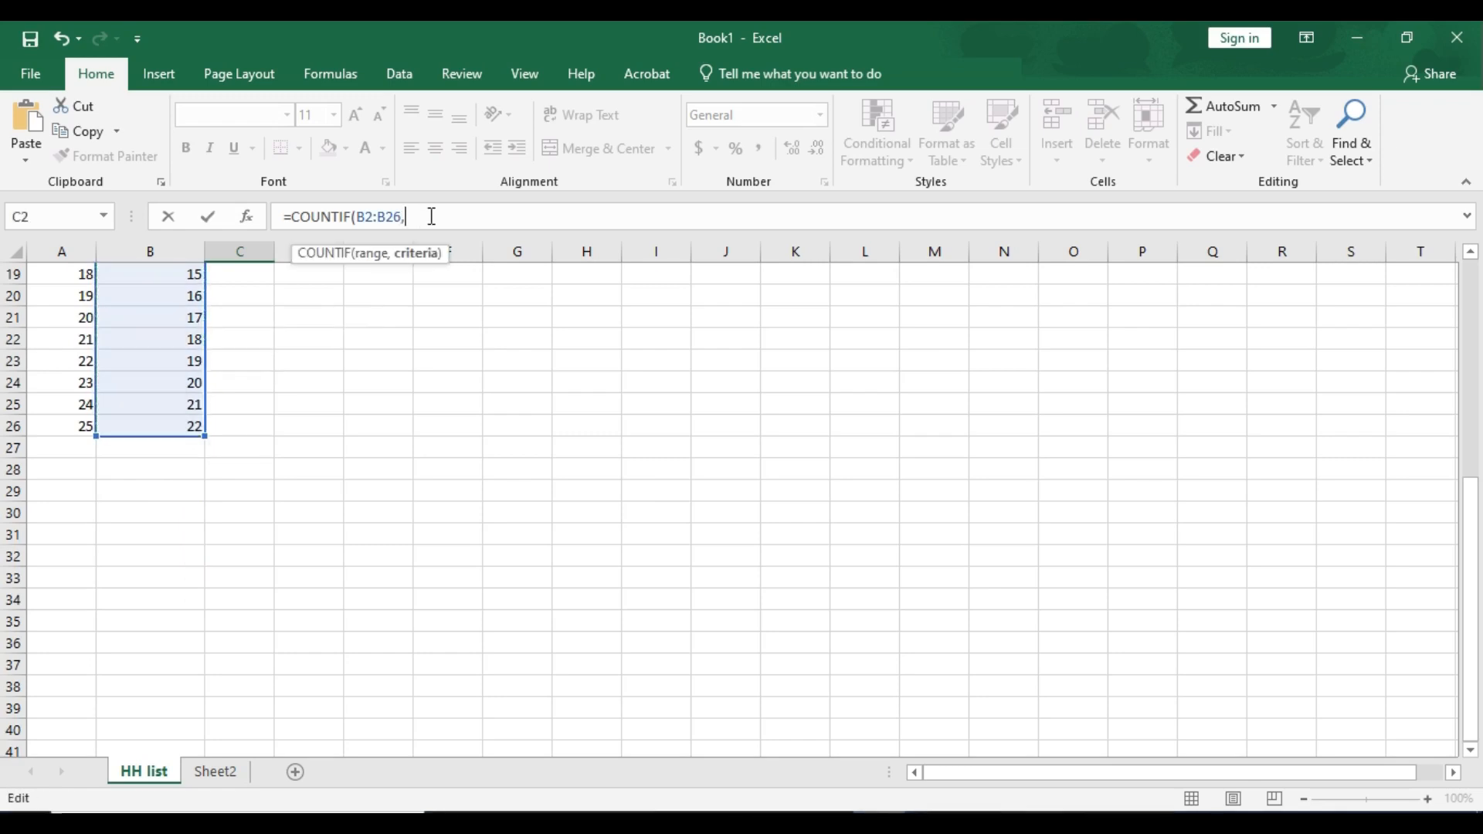
scroll(166, 374, "up", 6)
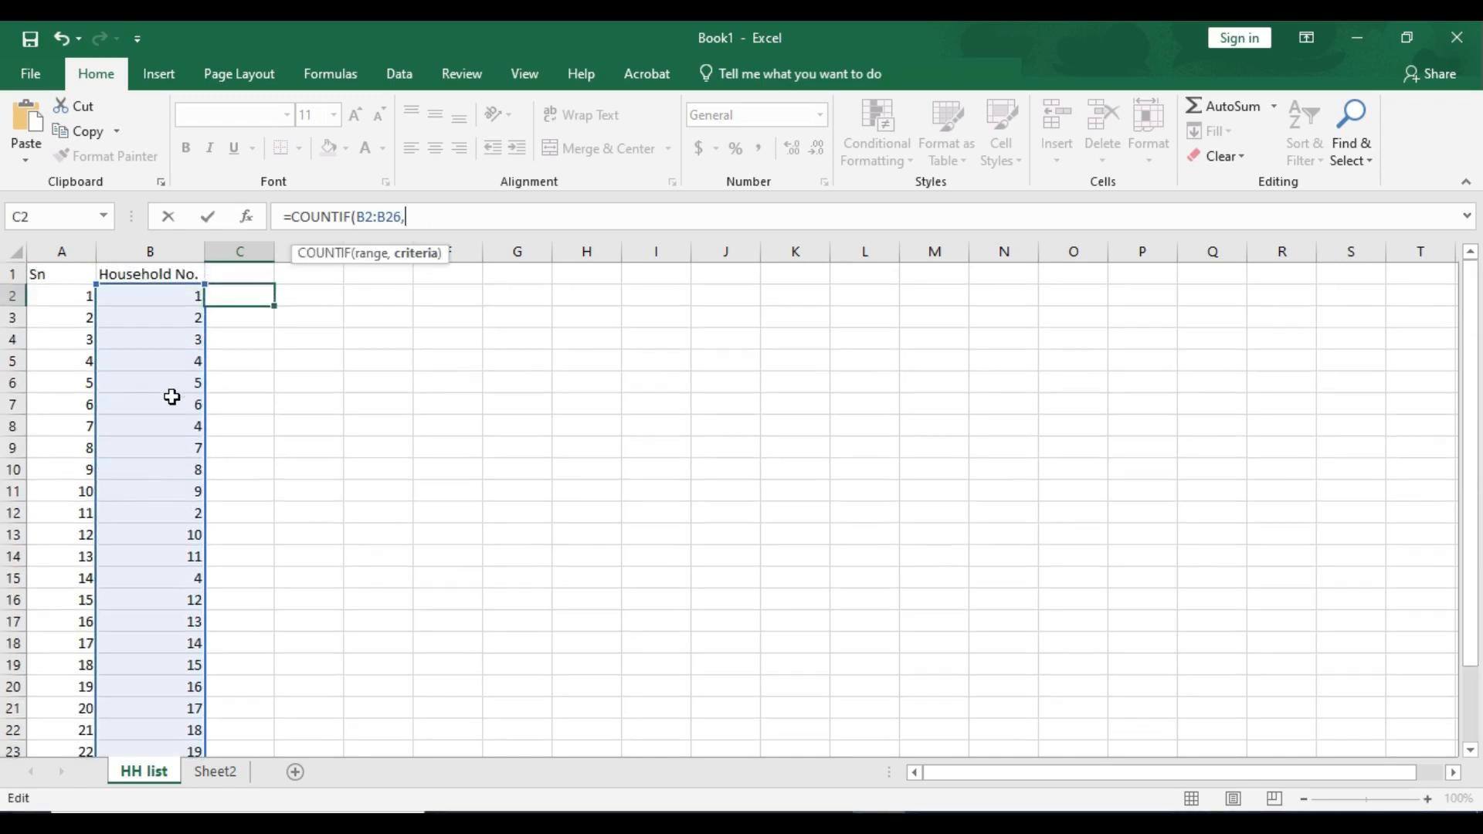
left_click(165, 295)
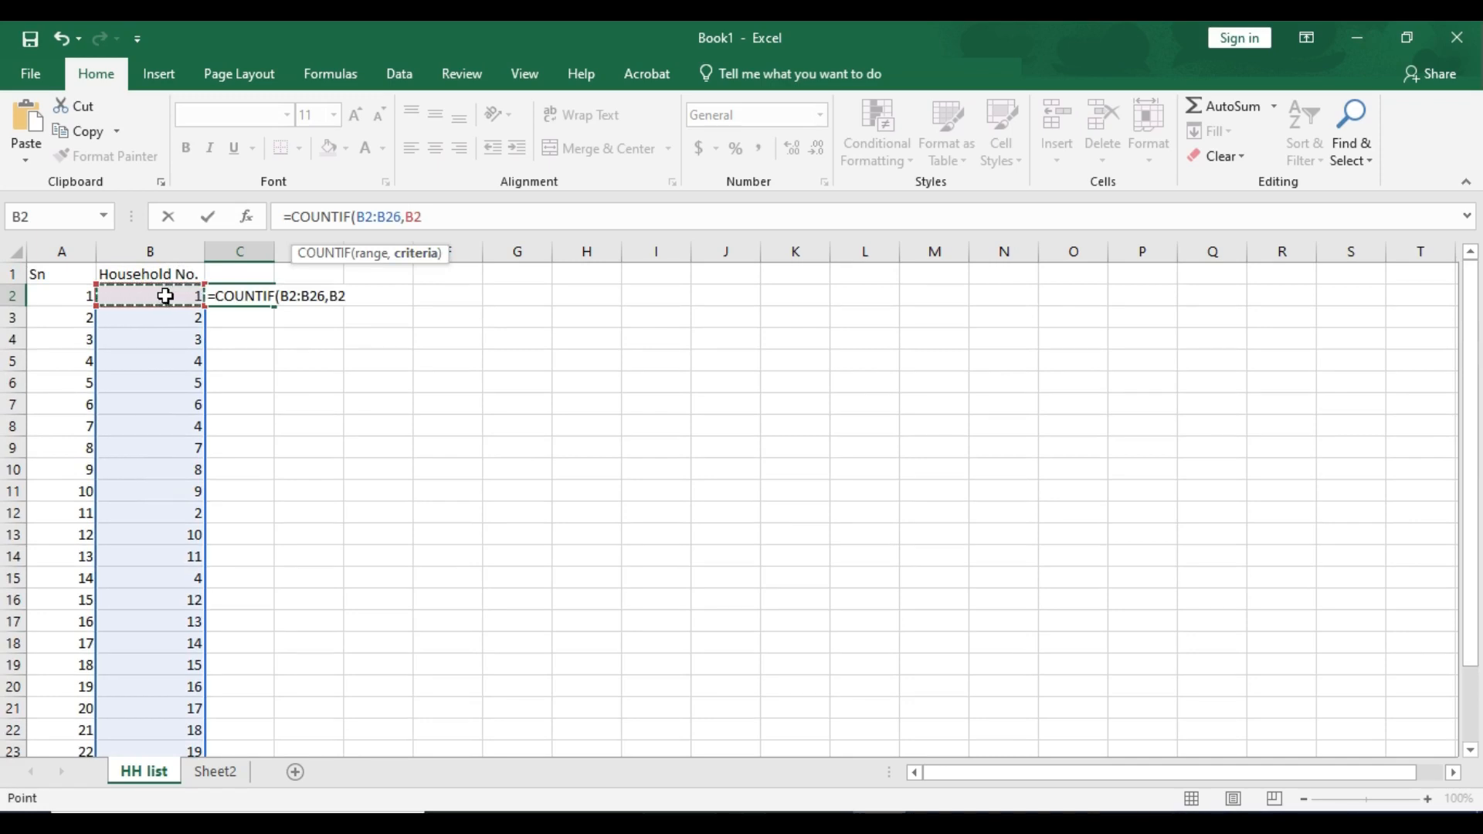
type(")")
key("Return")
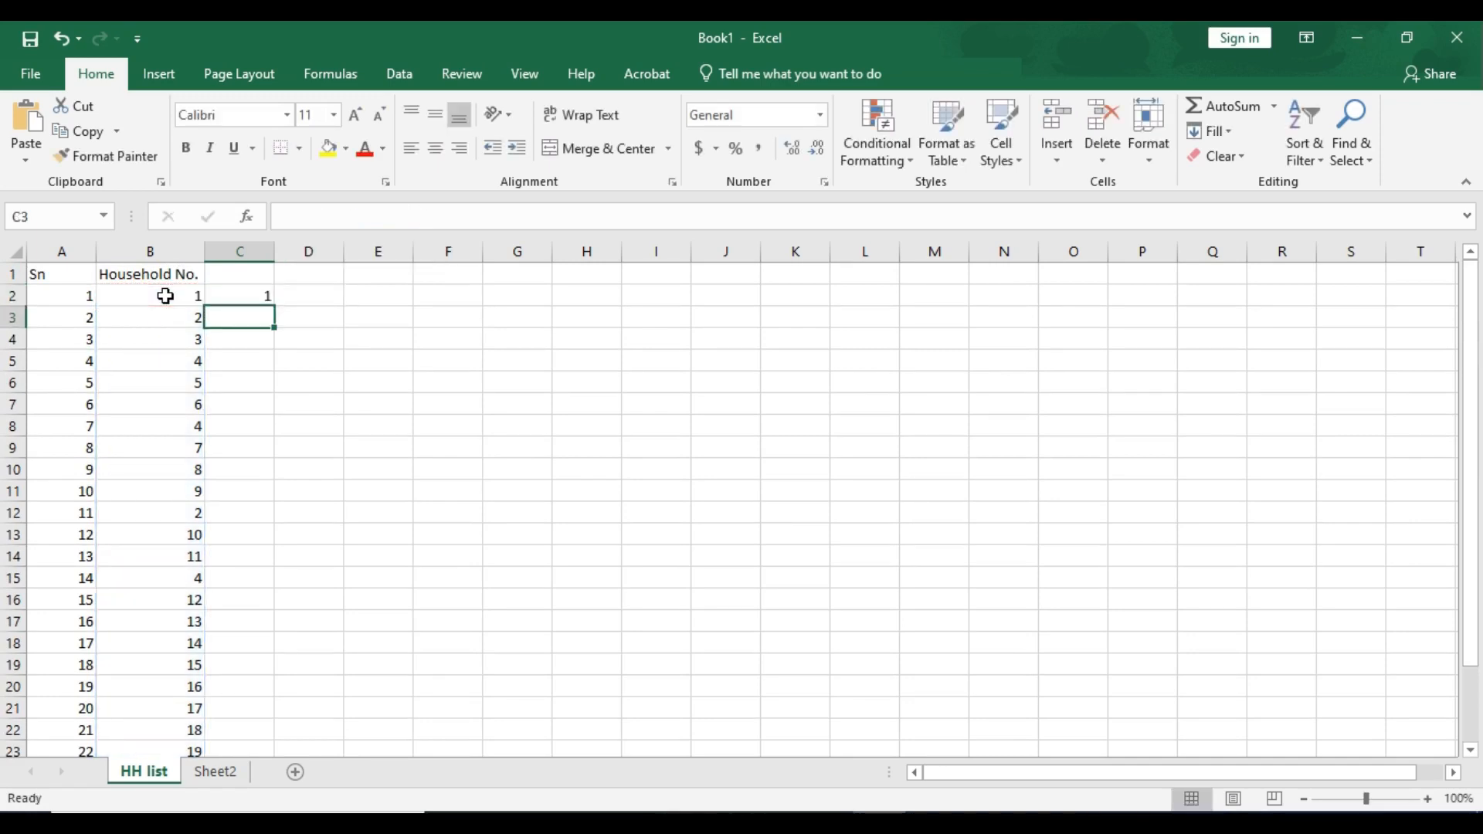
- Fill the COUNTIF formula from C2 down column C for all data rows
left_click(234, 297)
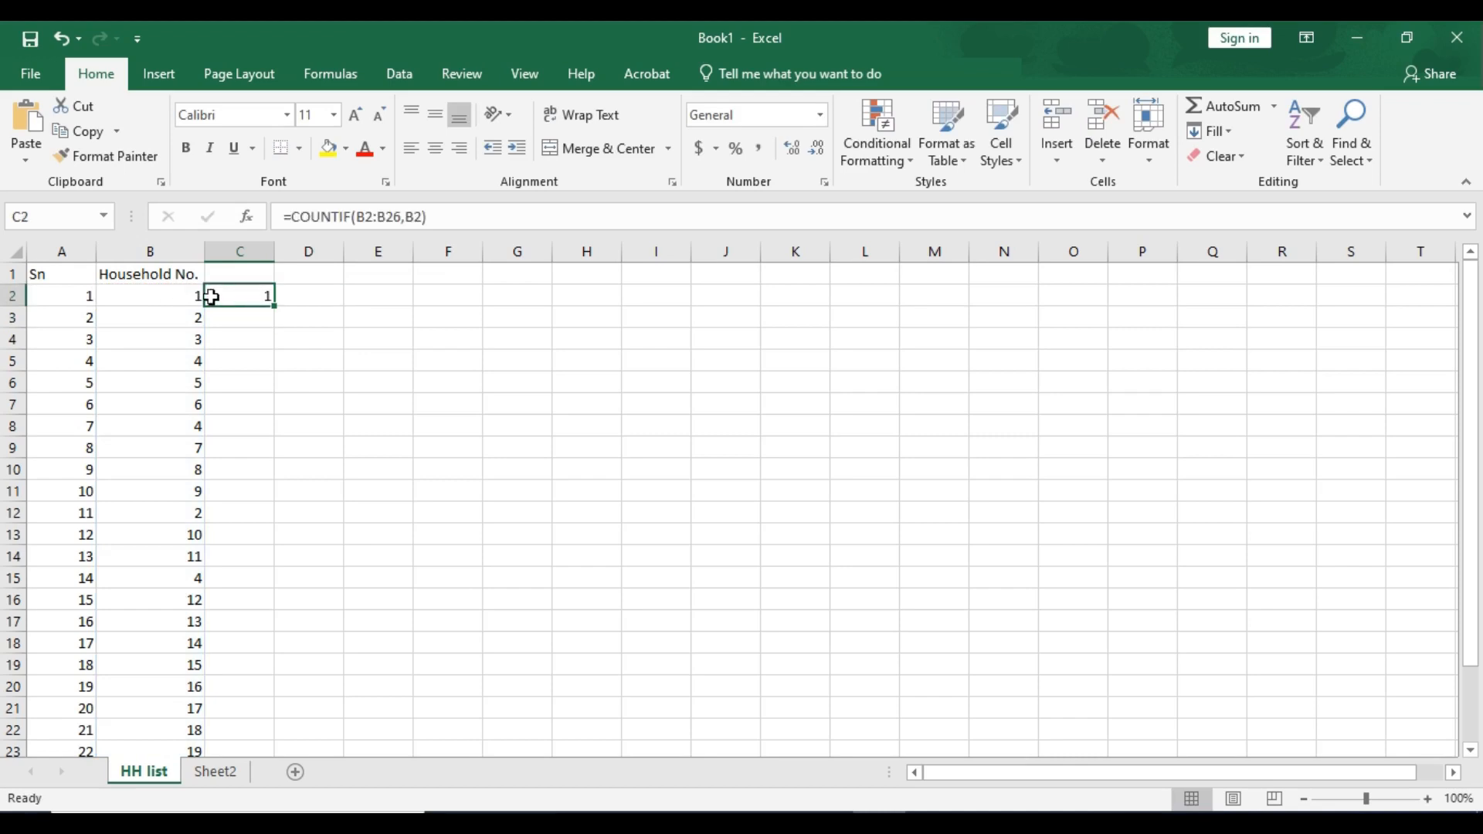
left_click(185, 296)
left_click(244, 298)
double_click(271, 307)
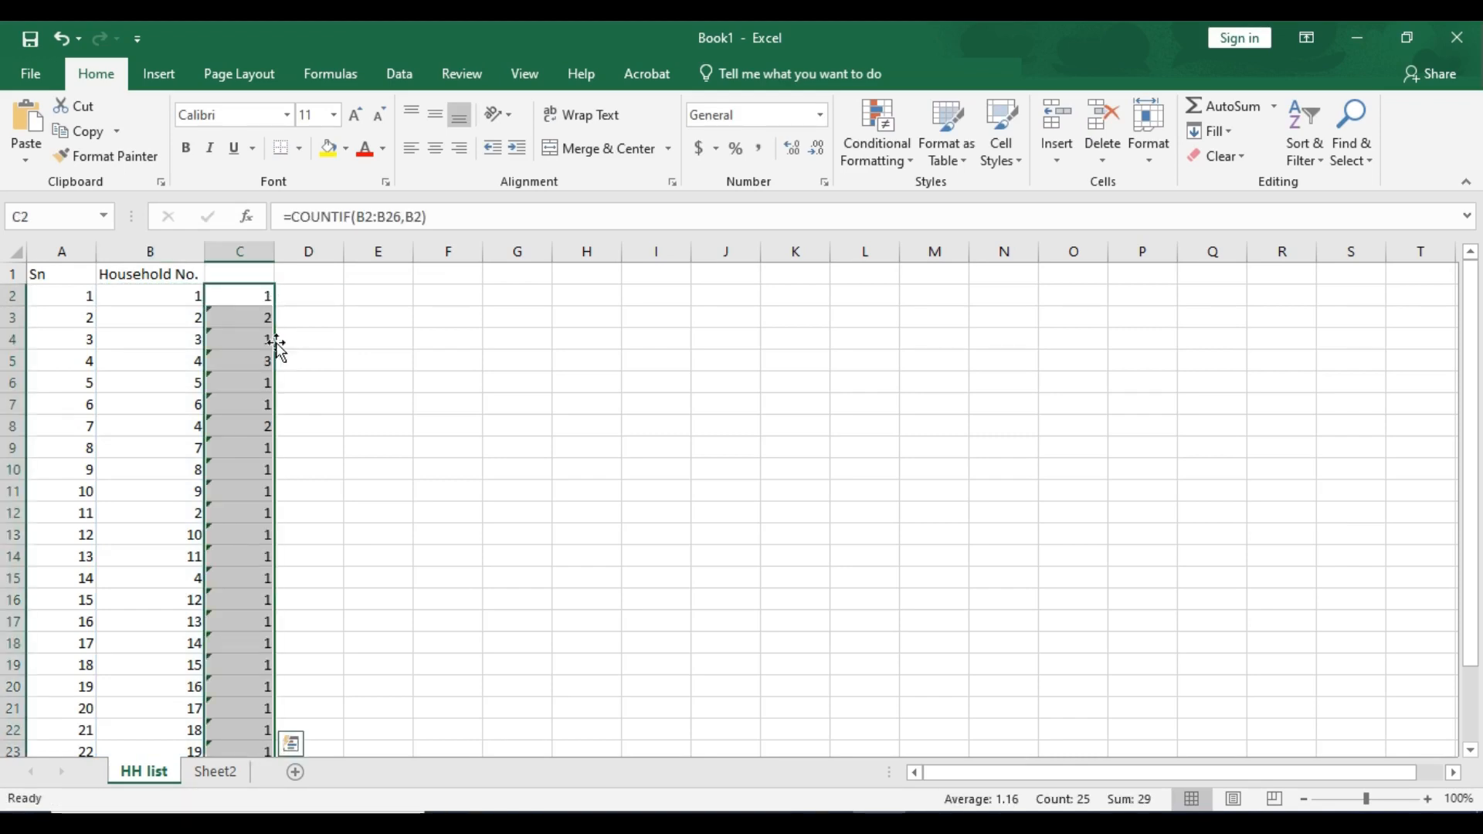
- Inspect the household numbers whose counts in column C are greater than 1
left_click(188, 318)
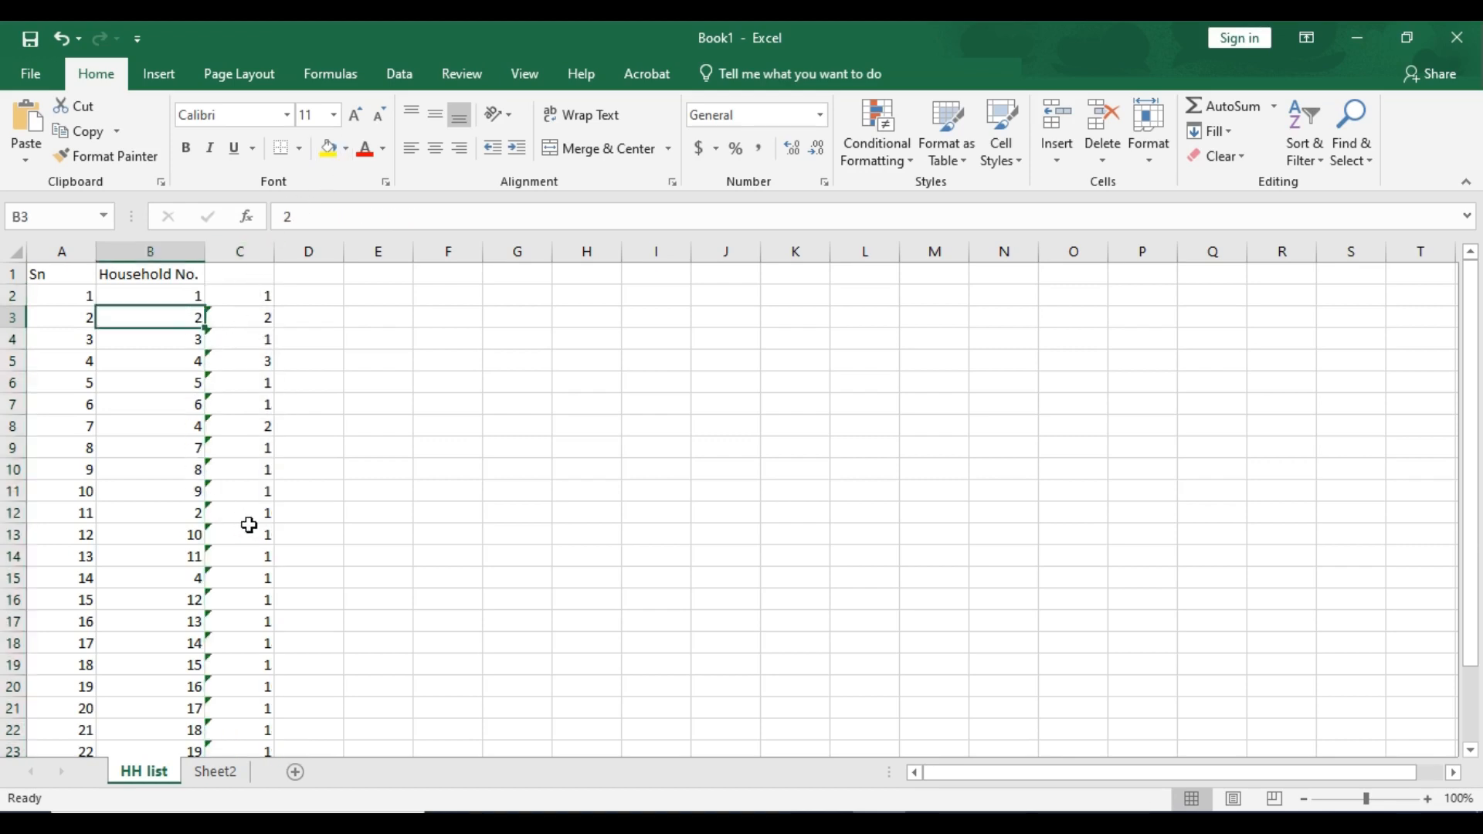
left_click(177, 511, "ctrl")
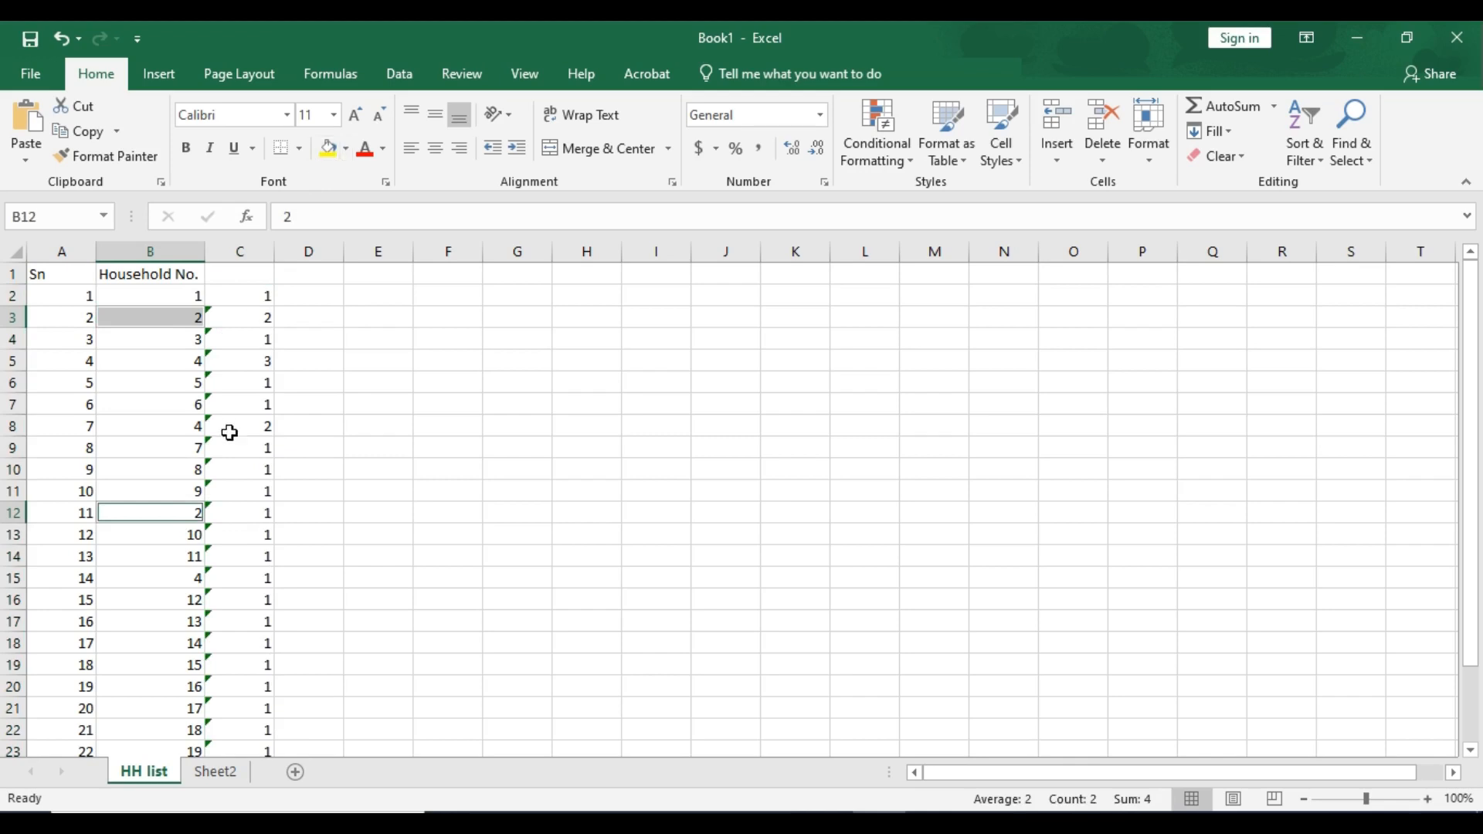
left_click(178, 362)
left_click(188, 426, "ctrl")
scroll(185, 464, "down", 1)
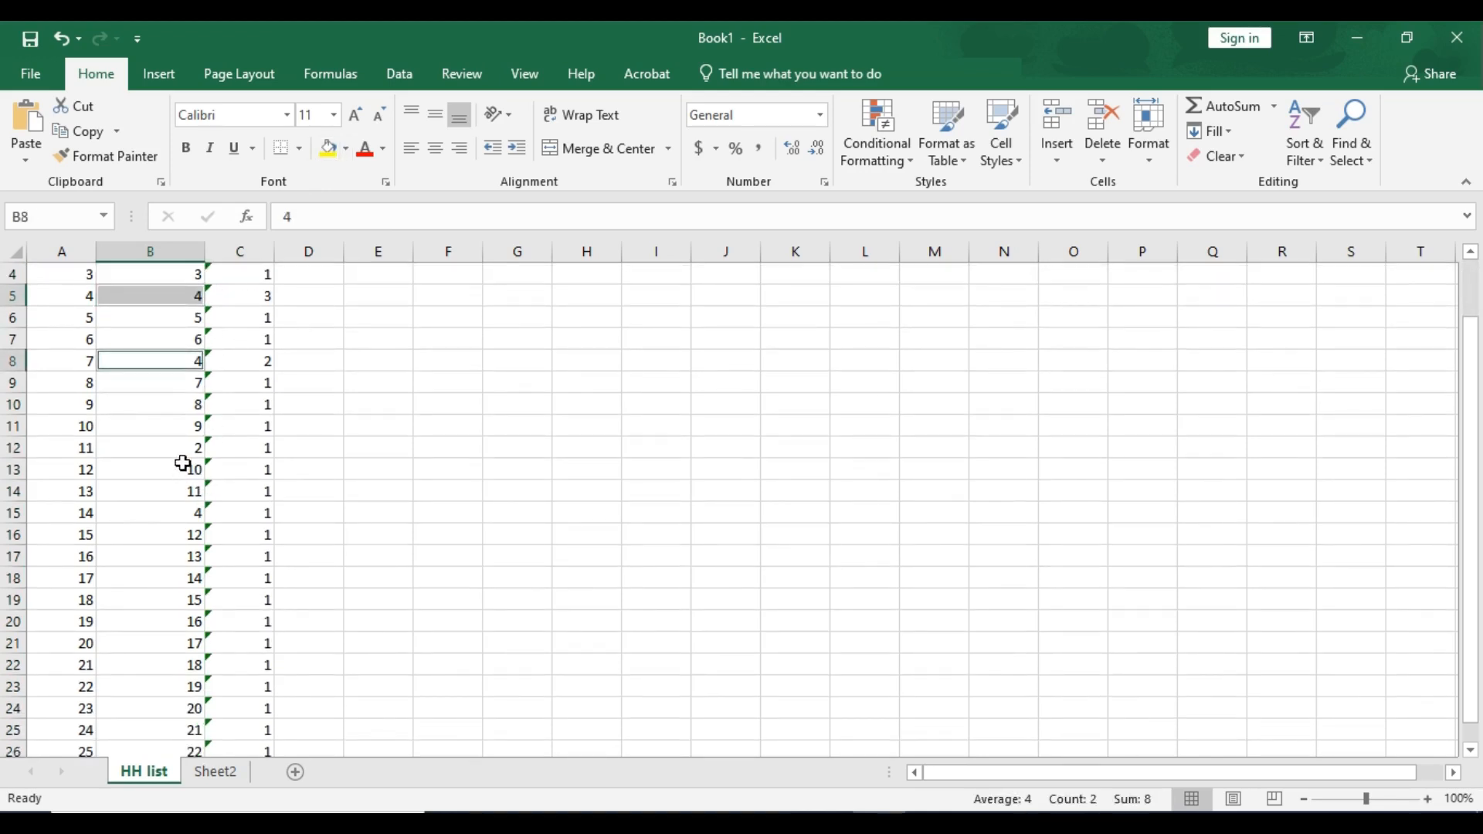
left_click(173, 514, "ctrl")
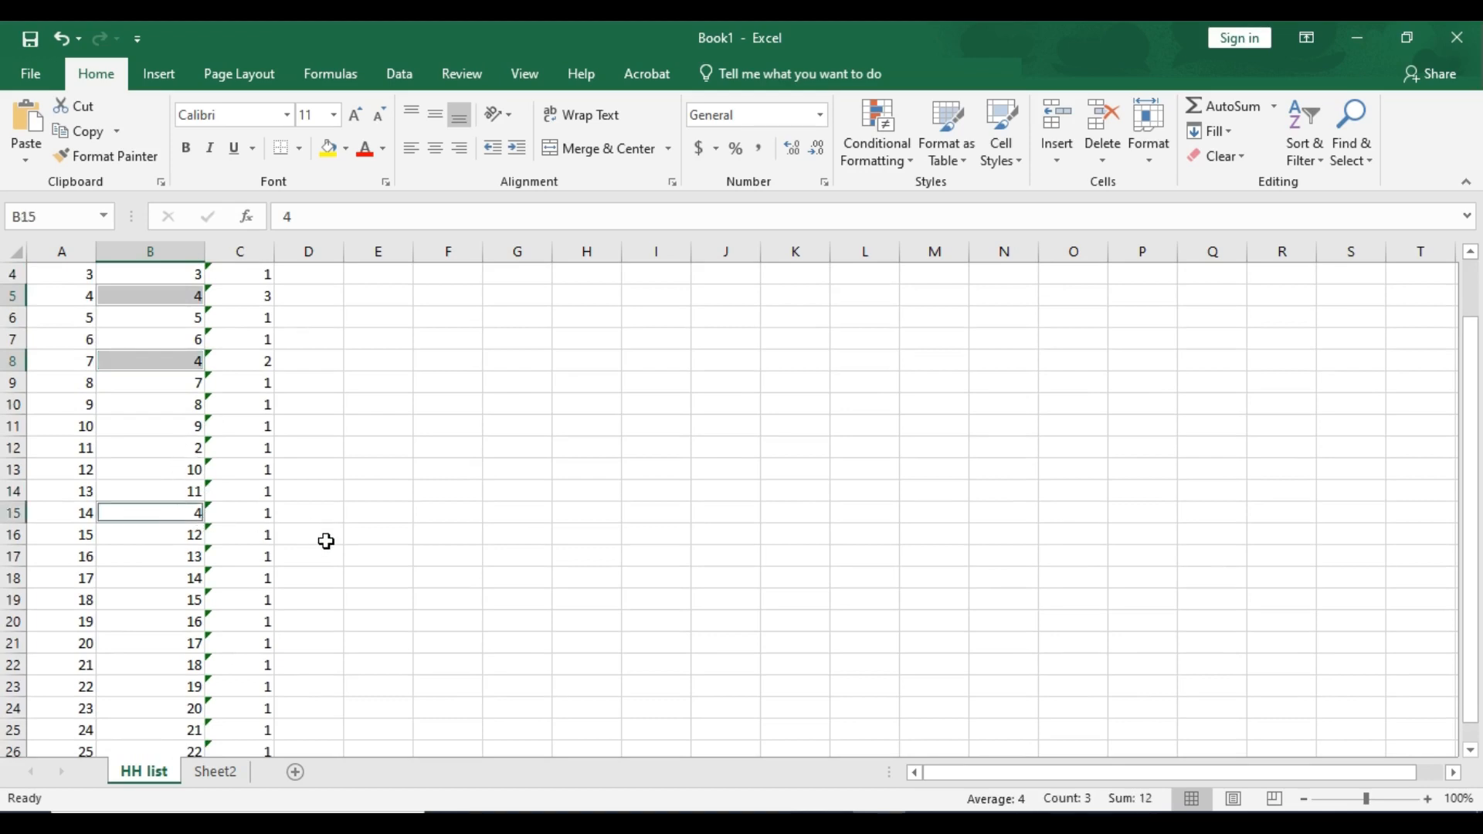
scroll(325, 541, "up", 1)
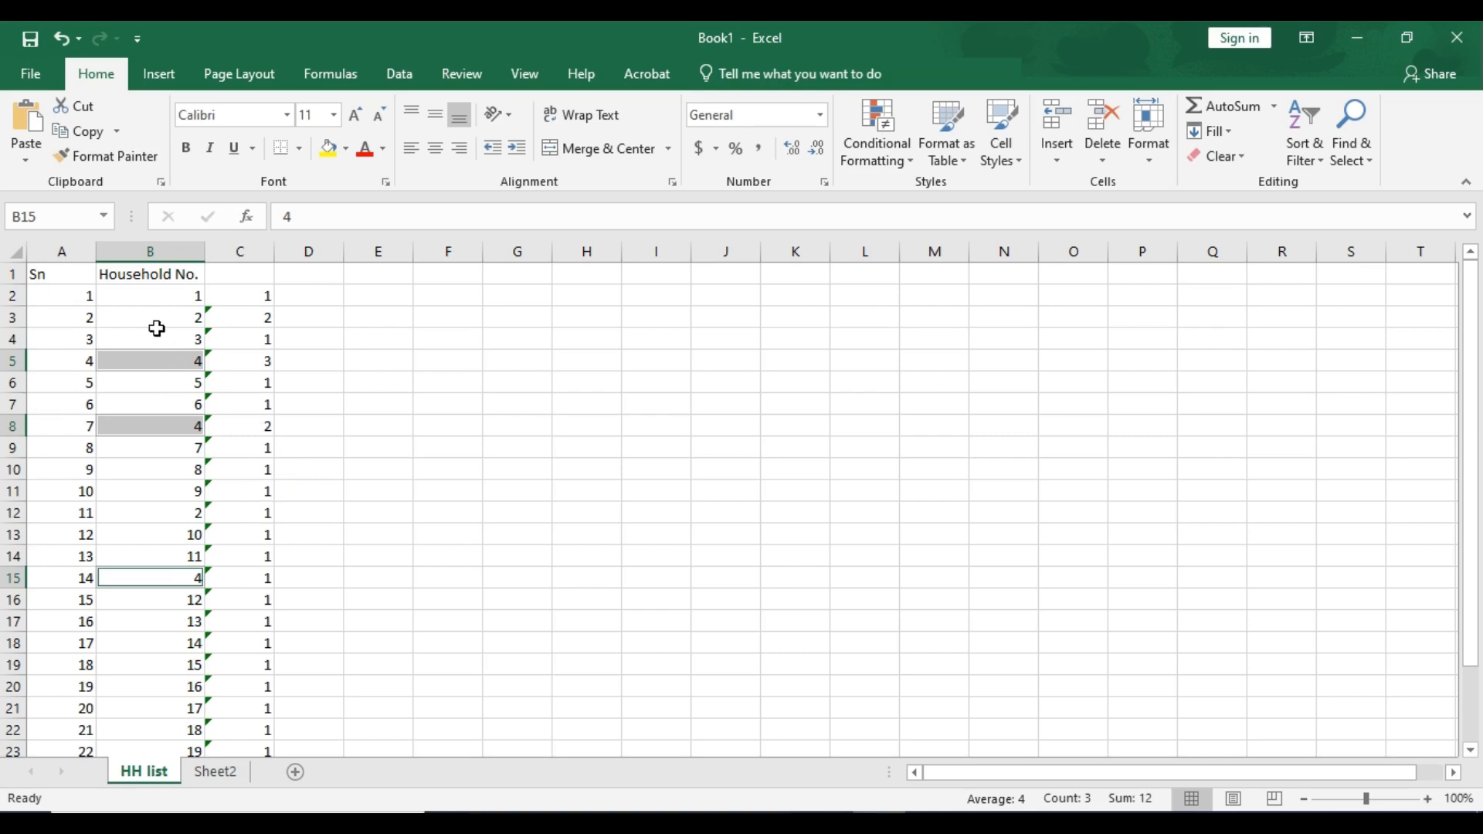
left_click(149, 297)
- Remove duplicate rows from the whole data range, checking only the Household No. column
left_click(73, 273)
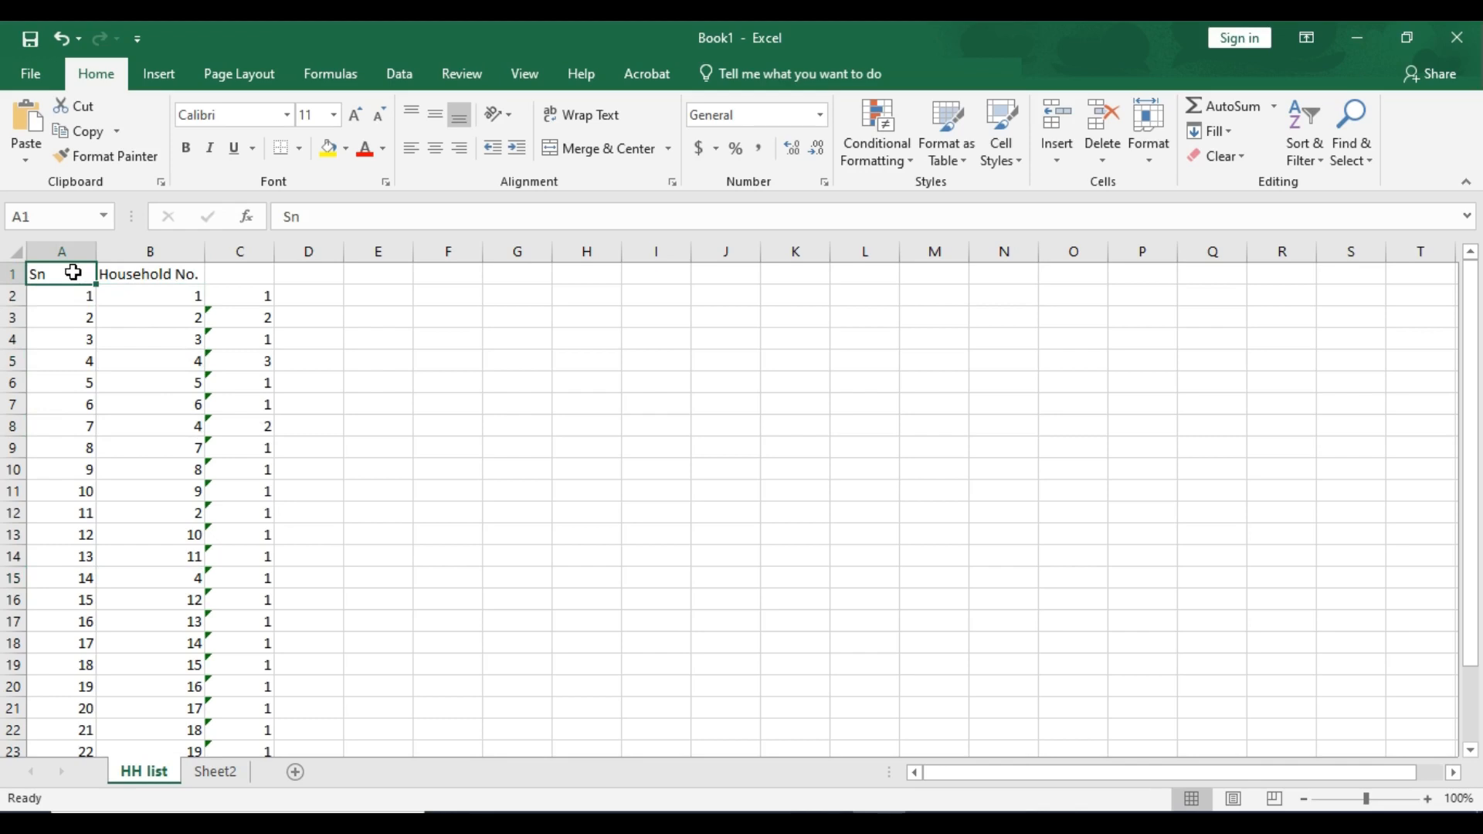
key("ctrl+shift+End")
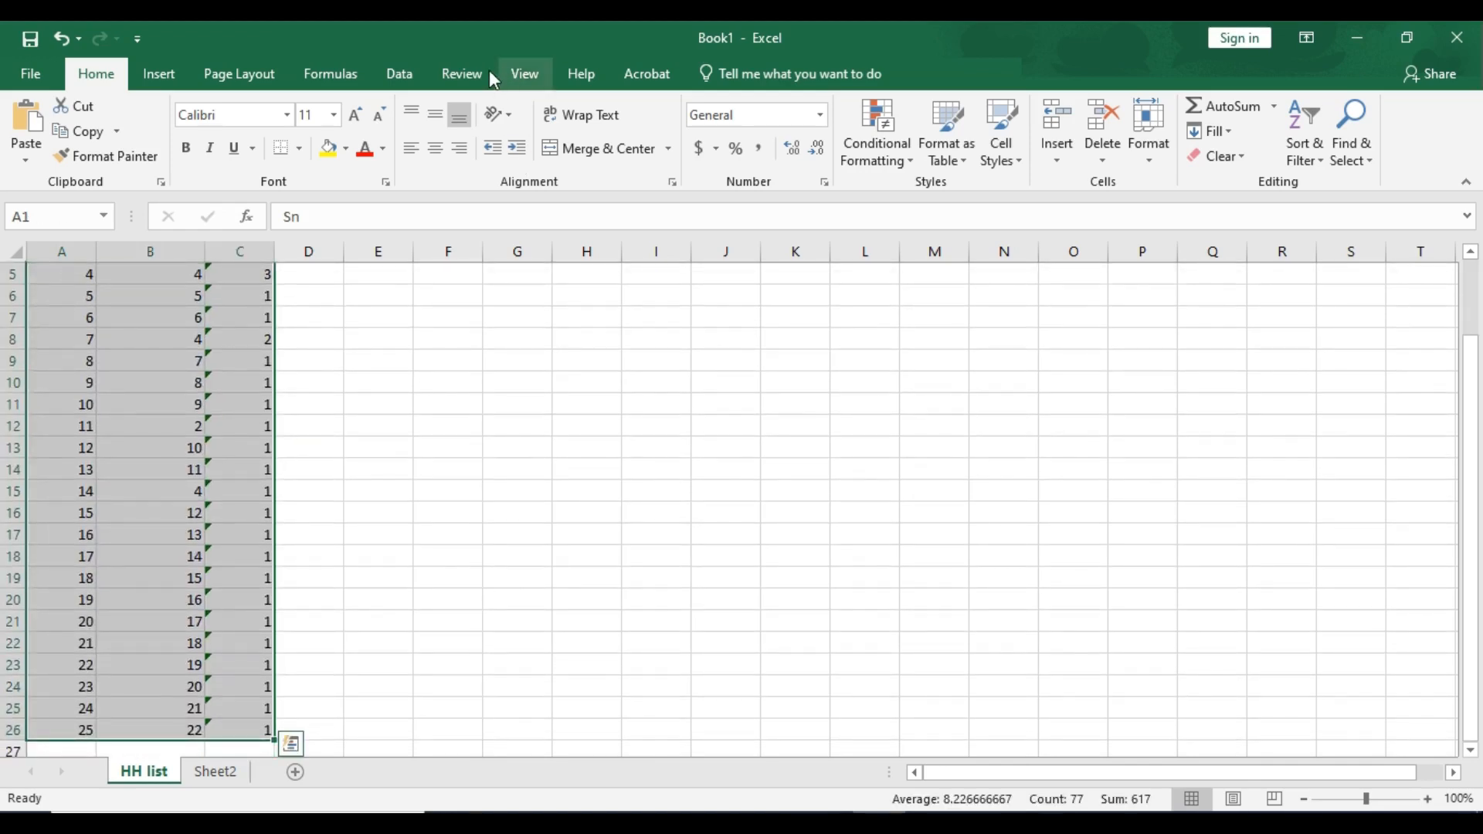
left_click(398, 74)
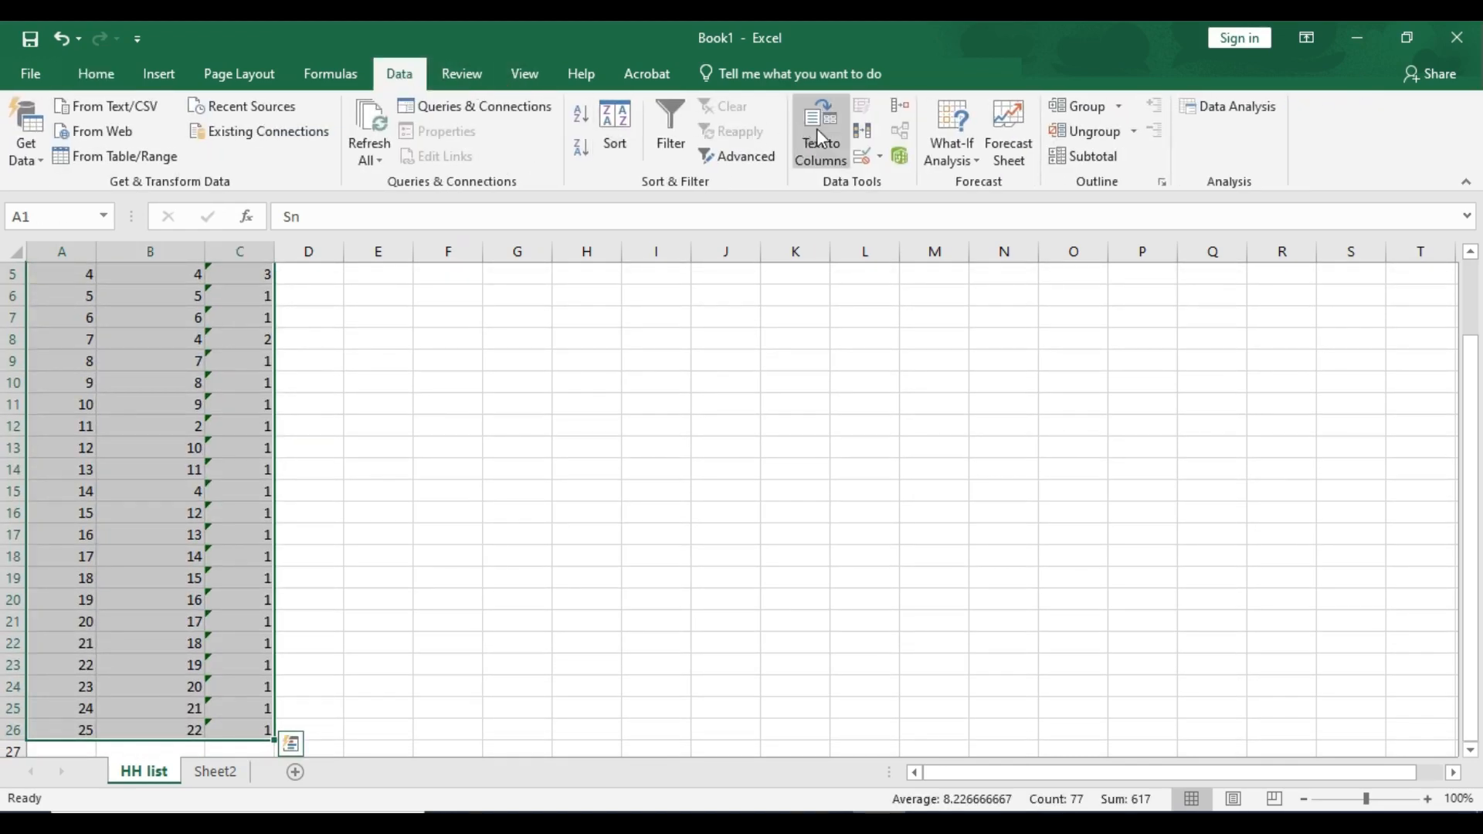
left_click(863, 132)
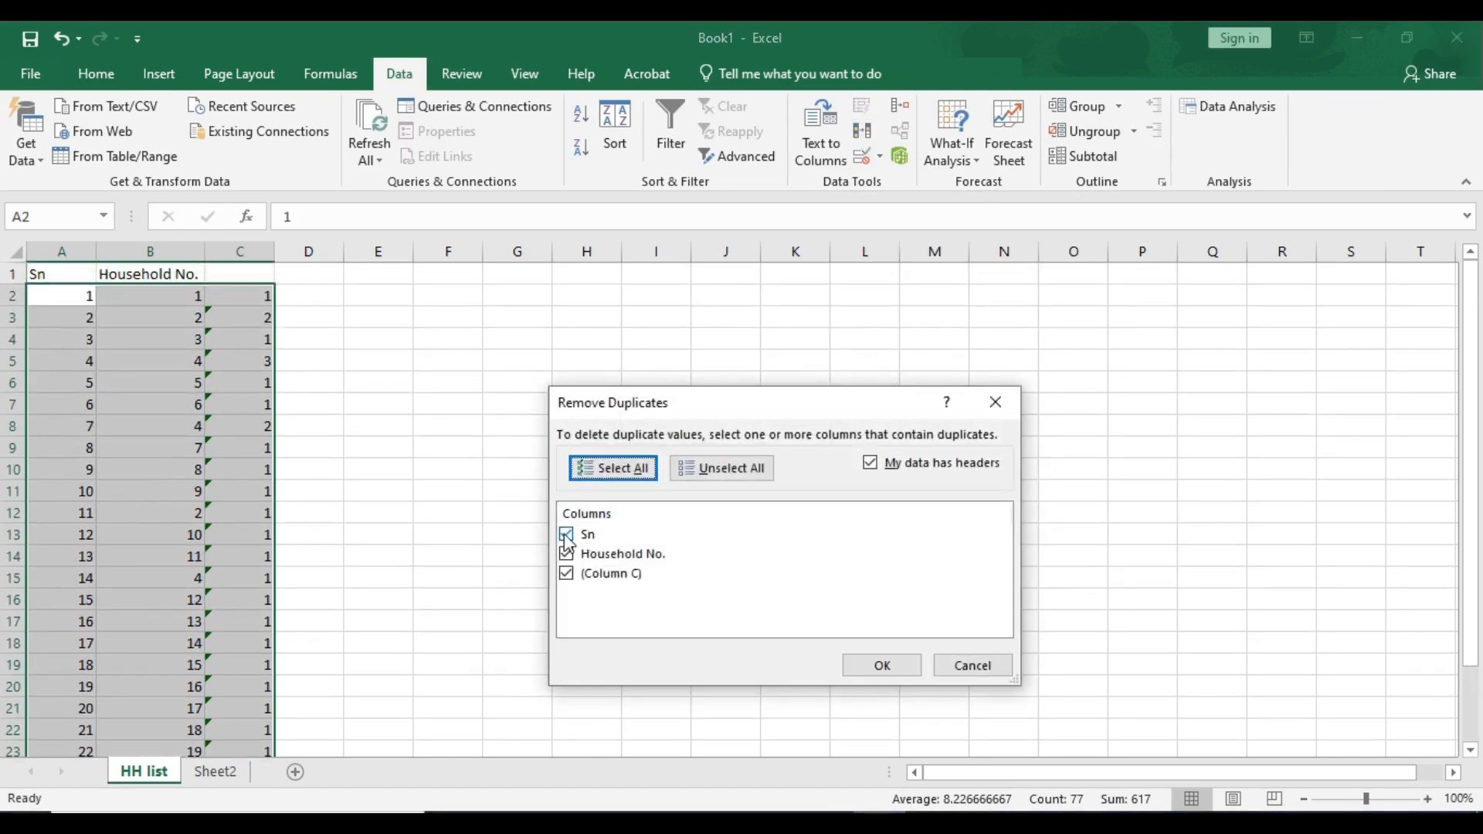
left_click(566, 535)
left_click(569, 576)
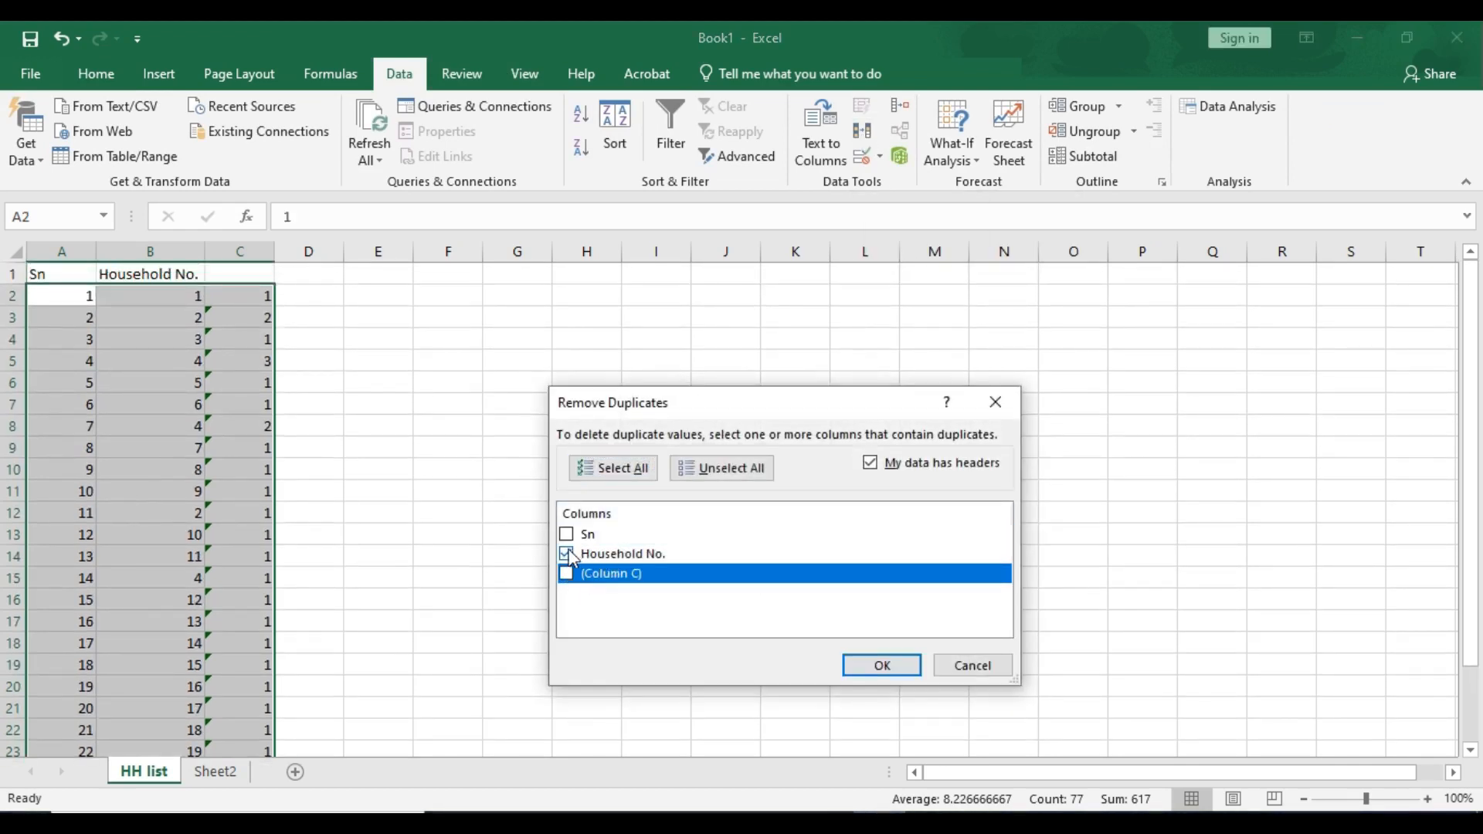
left_click(896, 669)
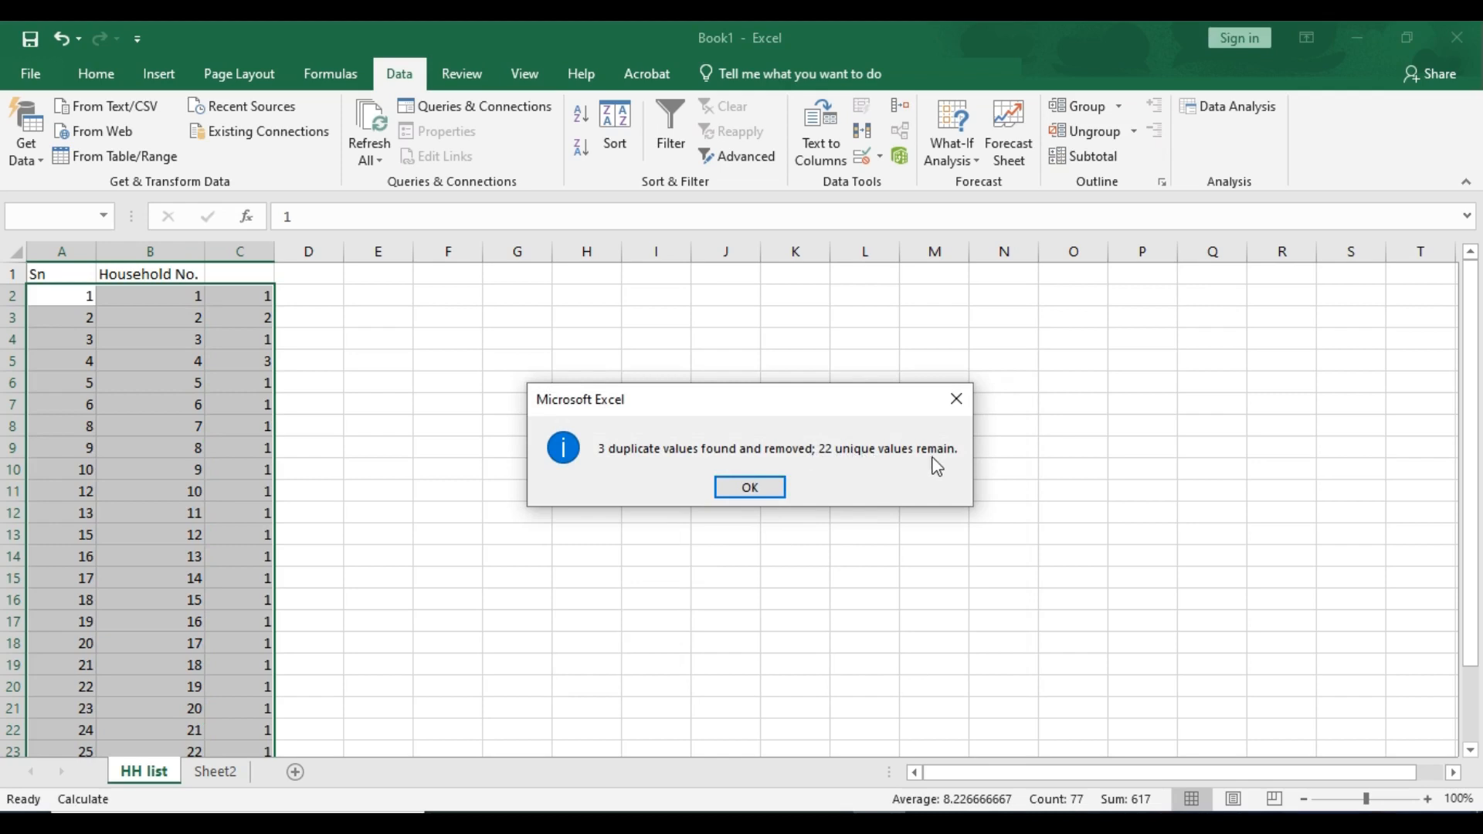
left_click(743, 484)
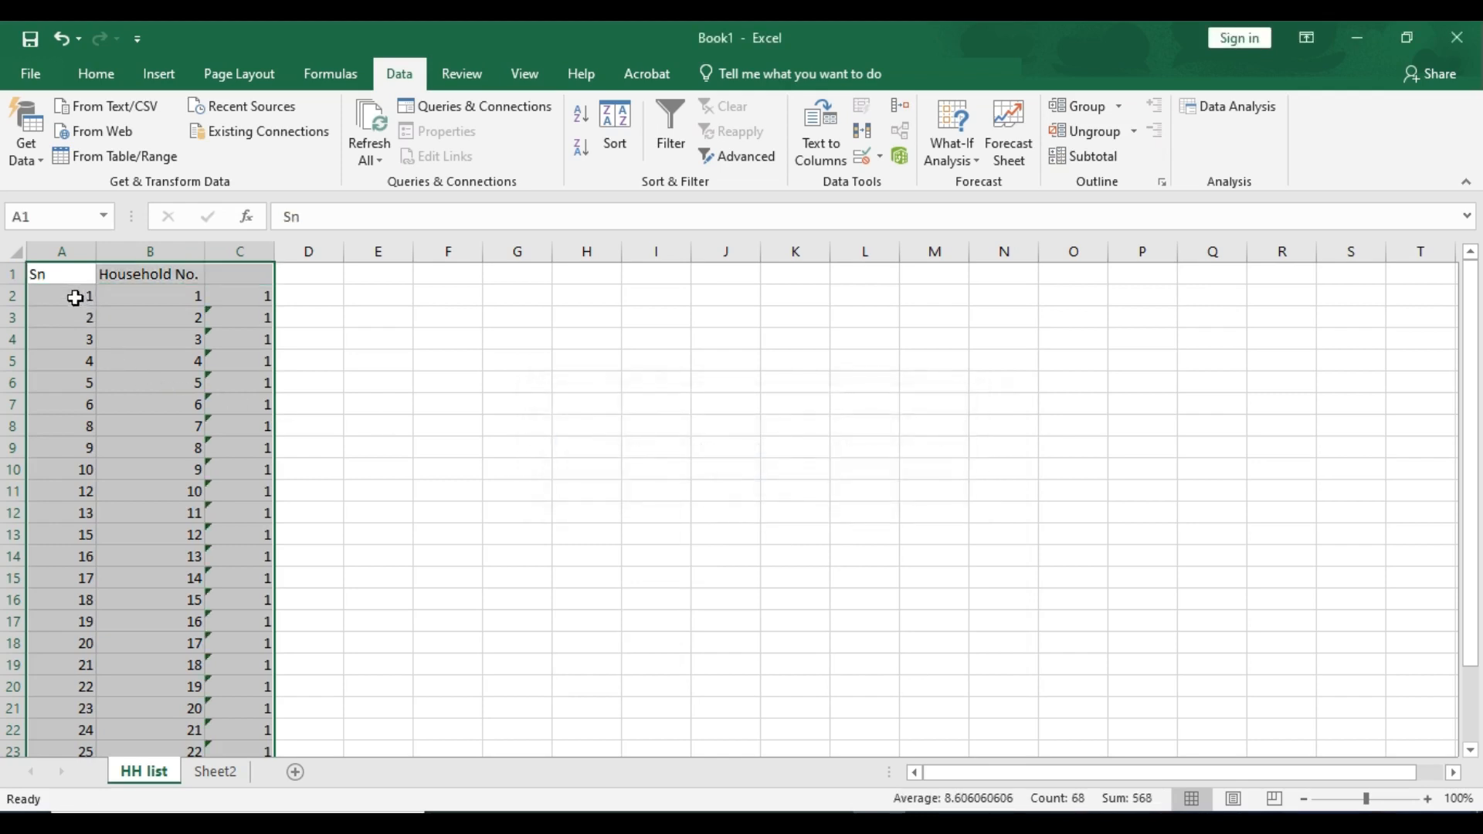
- Renumber the Sn column sequentially by filling the 1, 2 series down to the last row
left_click(74, 298)
left_click_drag(74, 297, 77, 318)
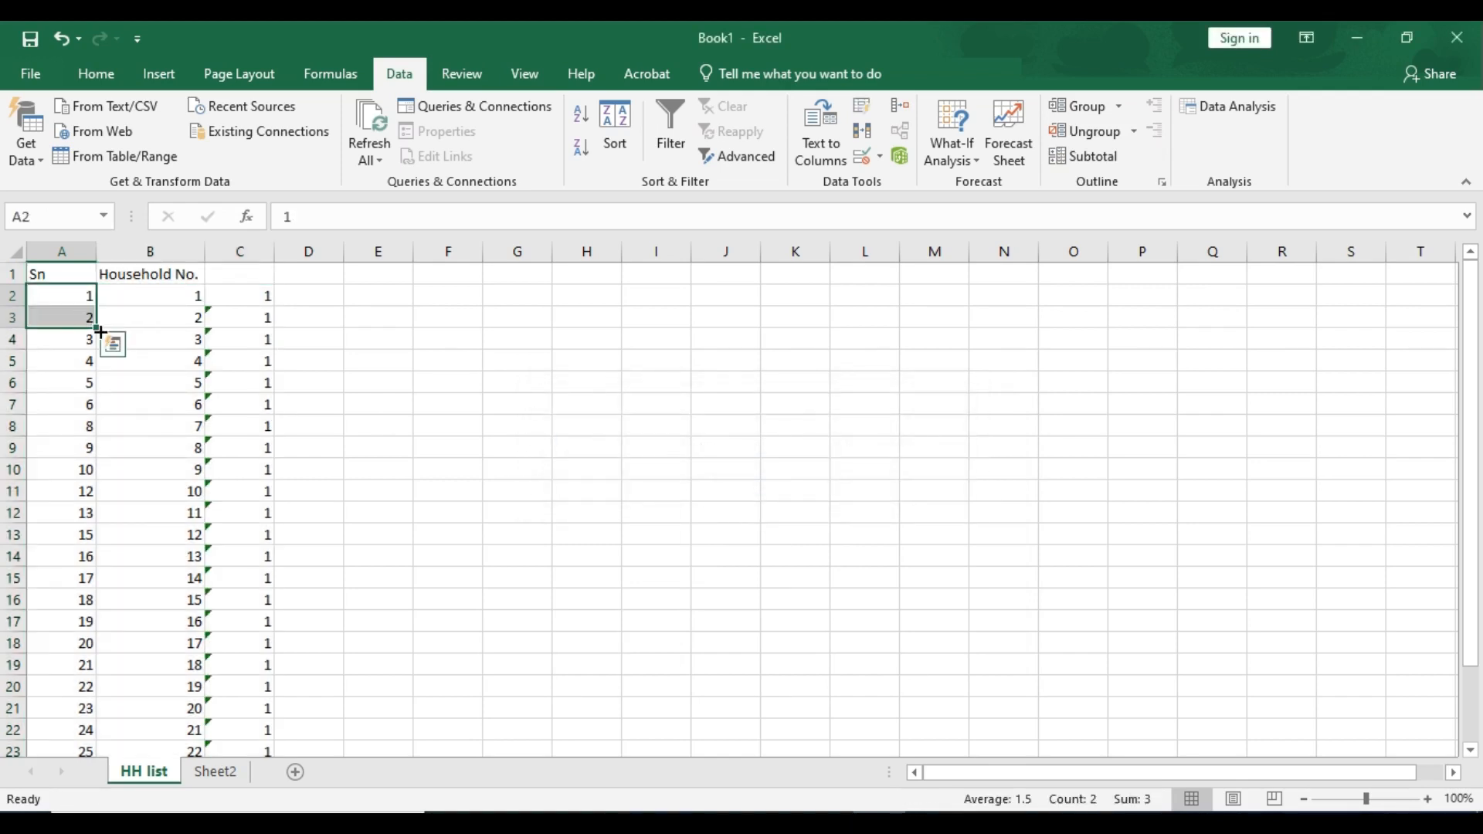
double_click(97, 329)
scroll(99, 448, "down", 6)
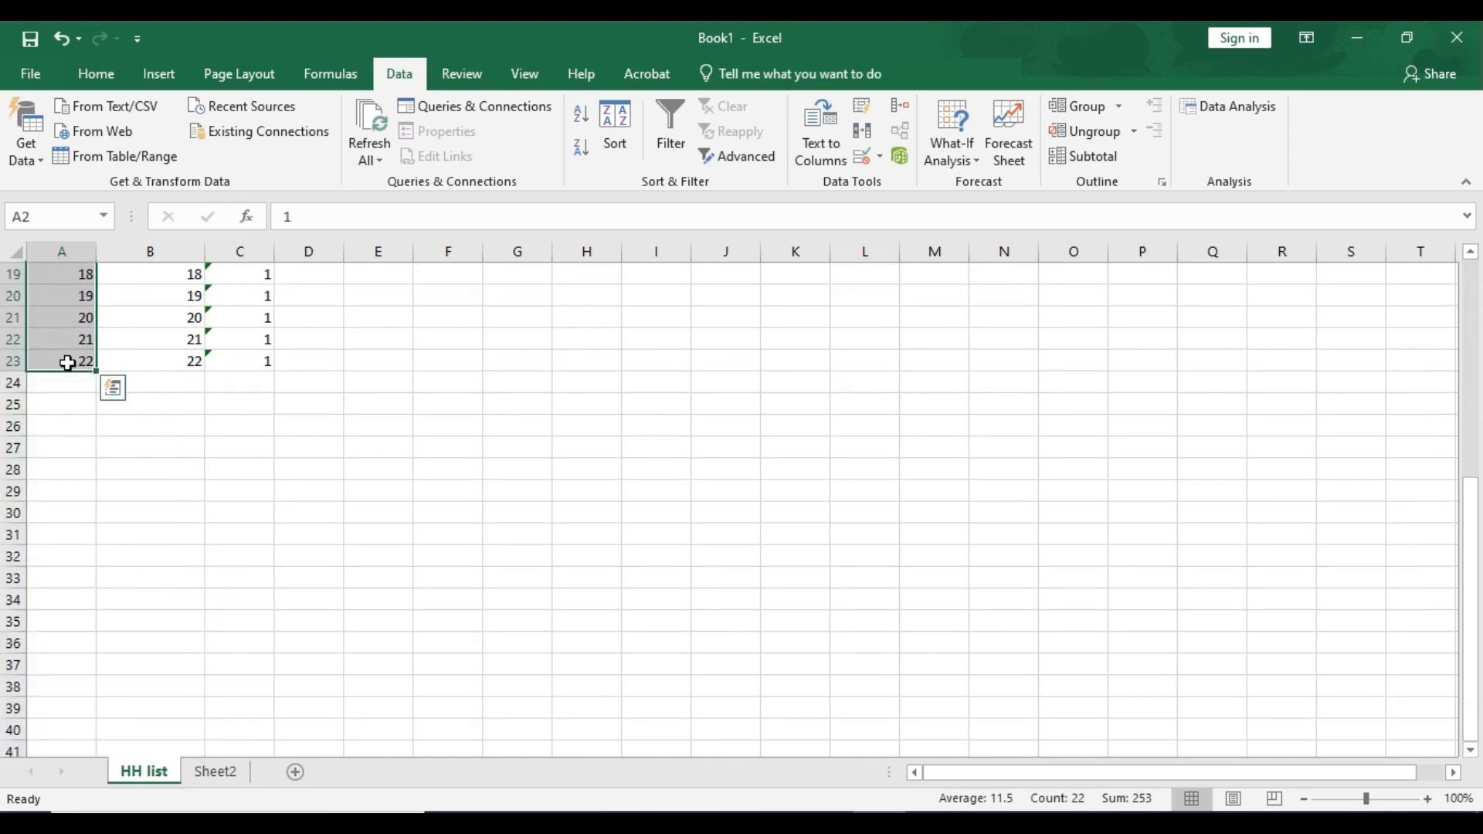
left_click(67, 361)
- Clear the helper count column C
scroll(220, 431, "up", 5)
scroll(225, 437, "up", 1)
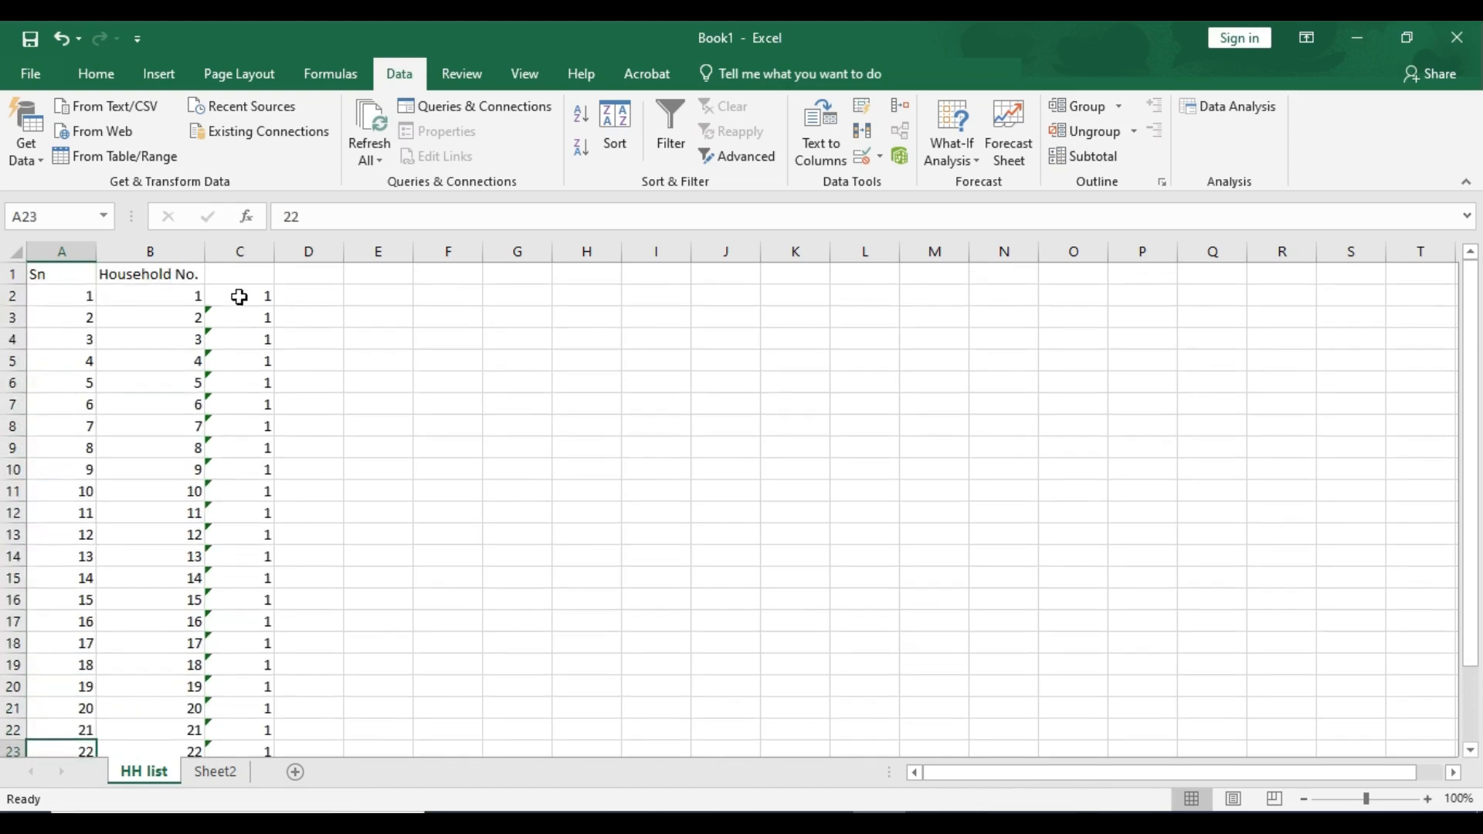
left_click(242, 251)
key("Delete")
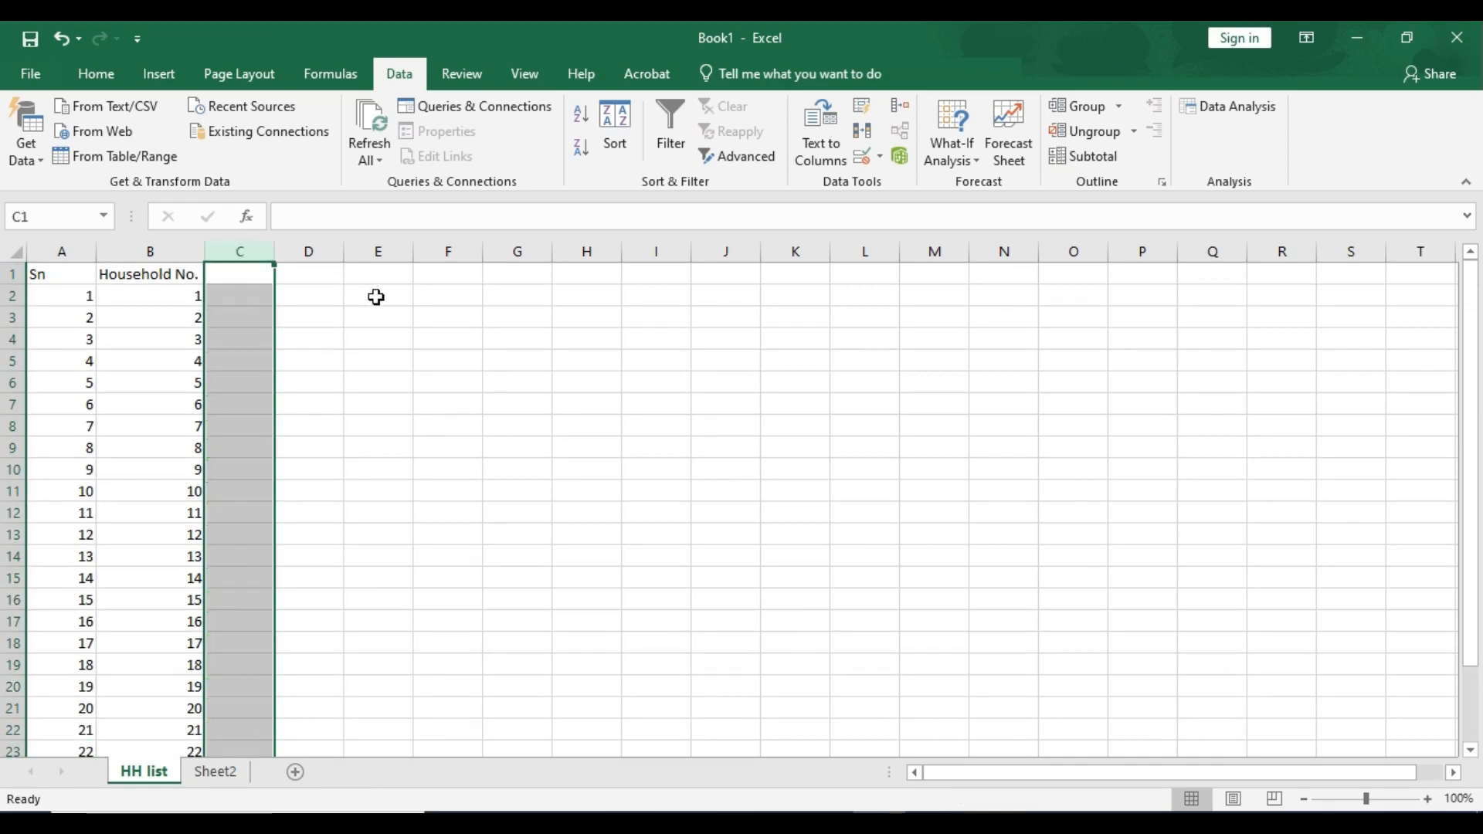
- Write the note "out 22 hh we are going to select 10 hh randomly" in cell E1
left_click(385, 272)
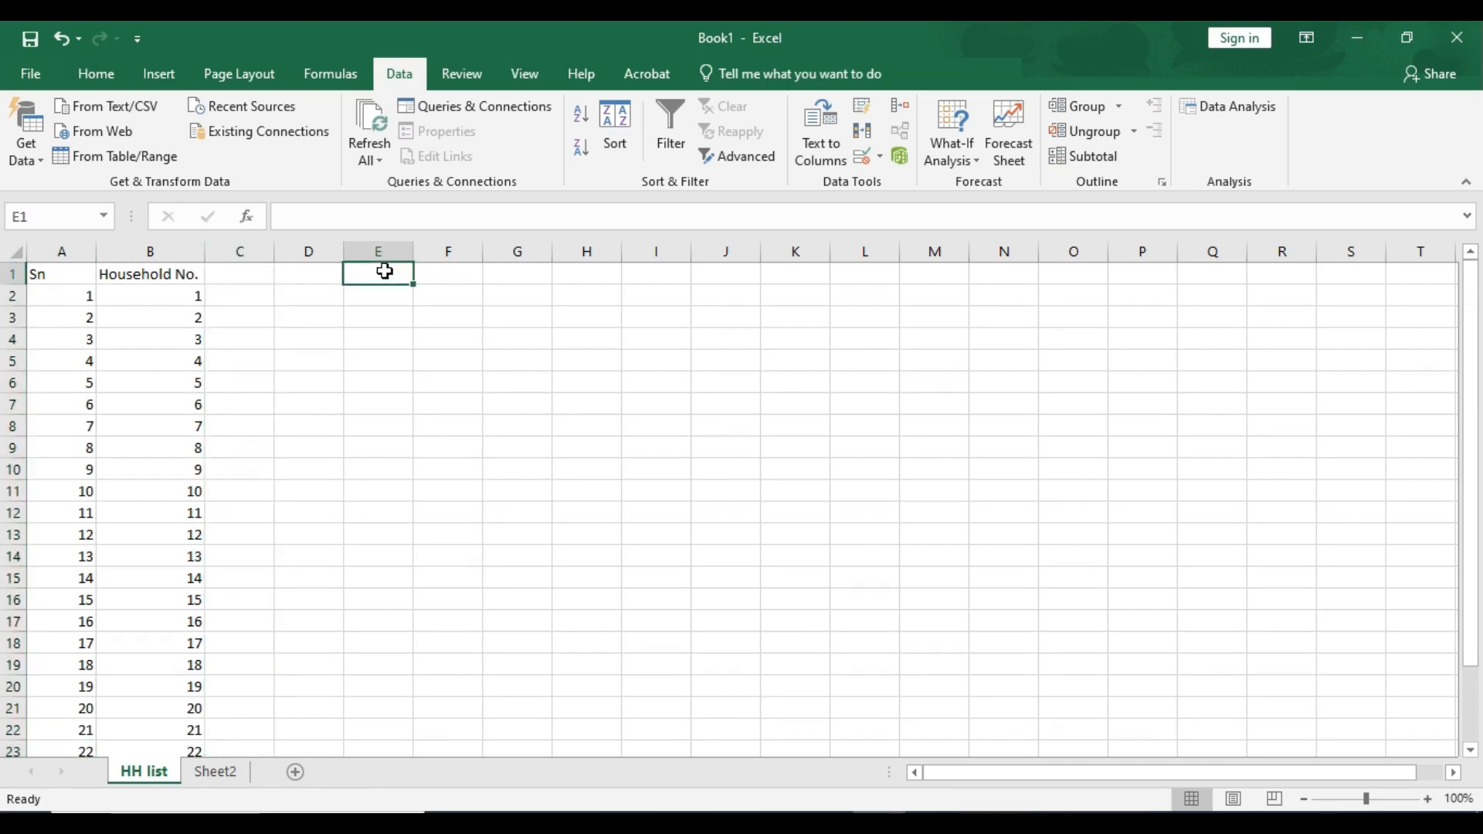
type("out 22 hh")
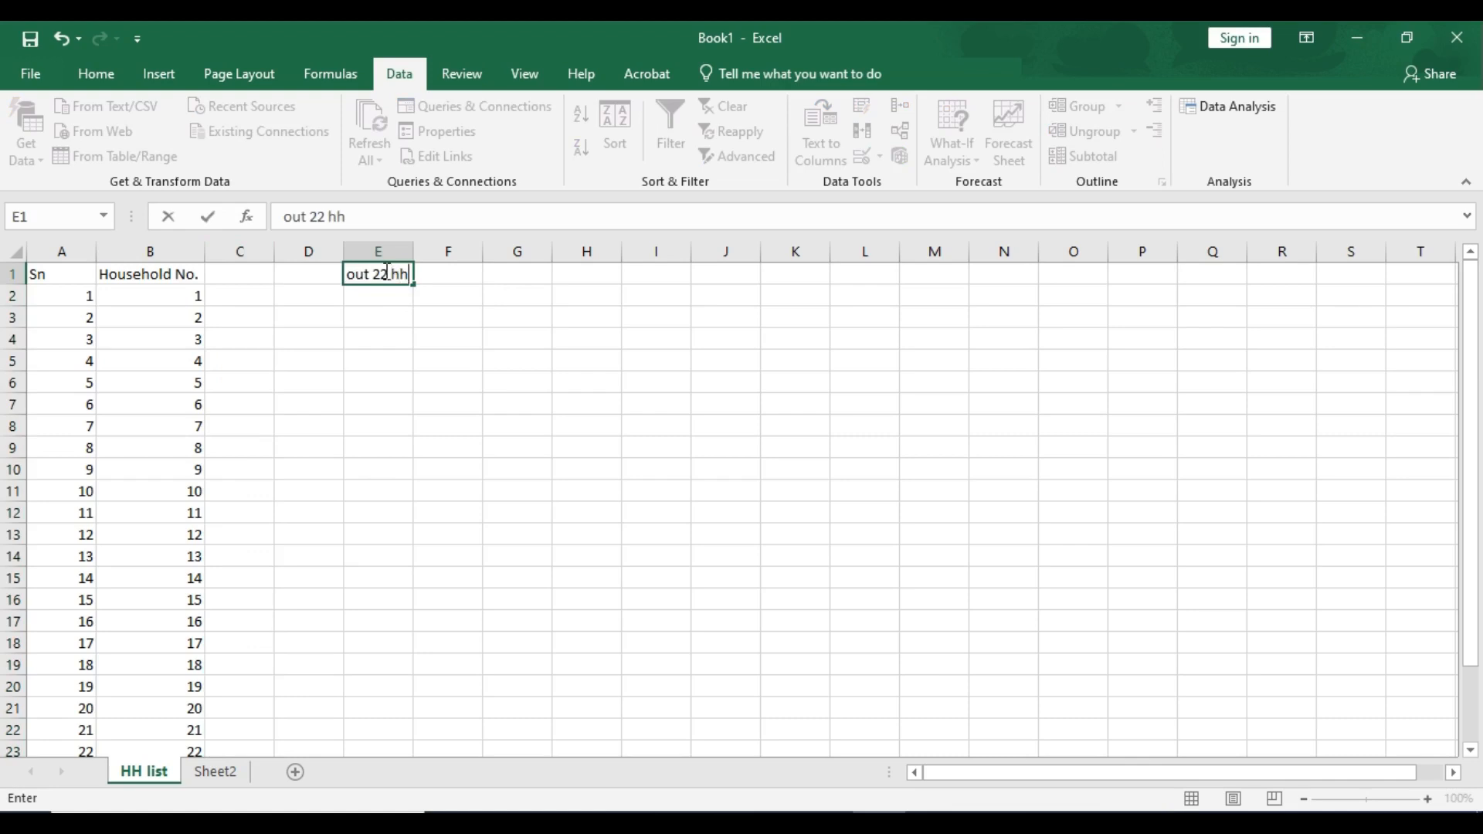
type(" we are going ")
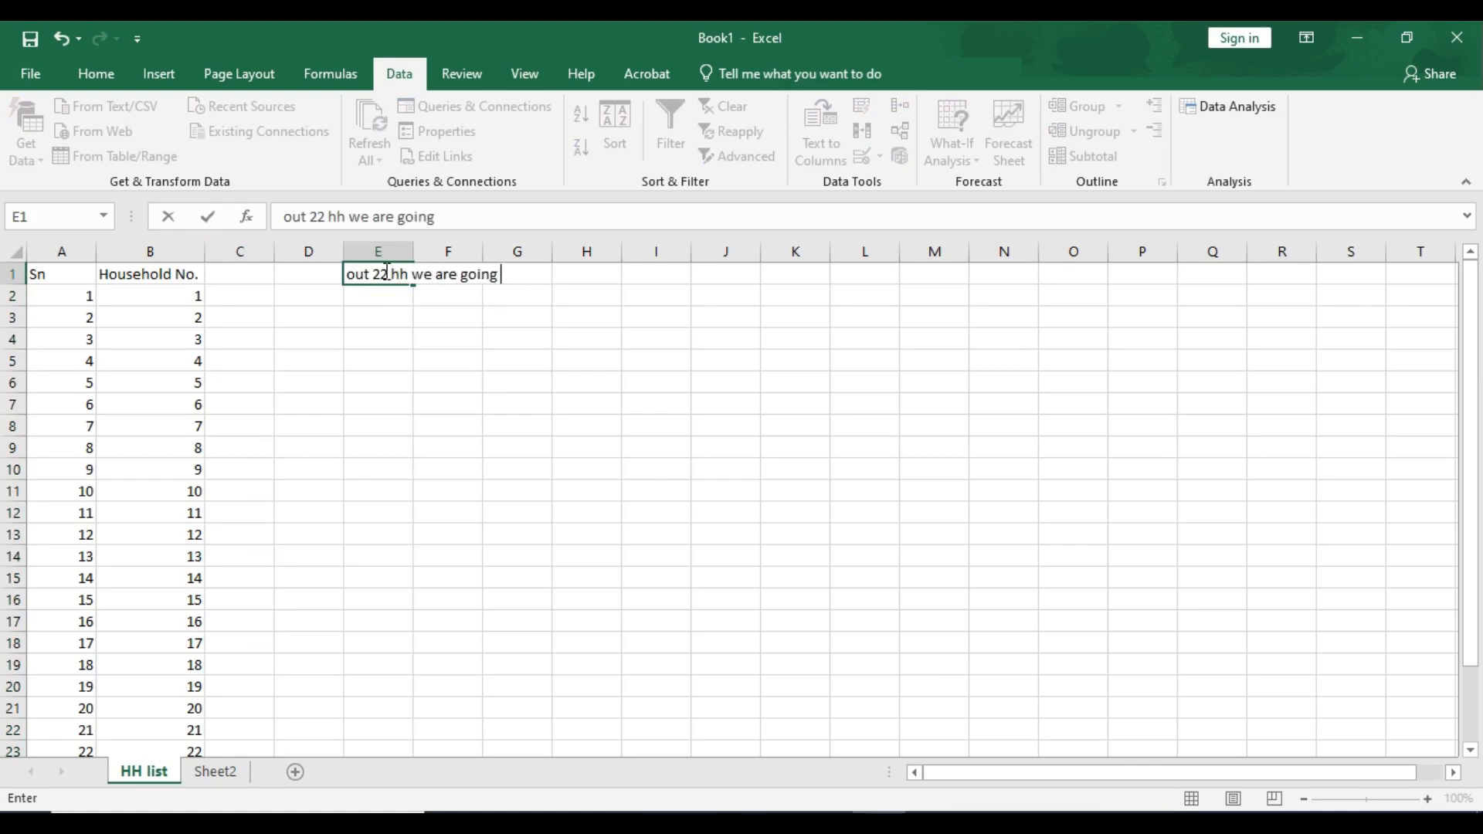
type("to sele")
key("BackSpace")
key("BackSpace")
key("BackSpace")
key("BackSpace")
type("to select 10 ")
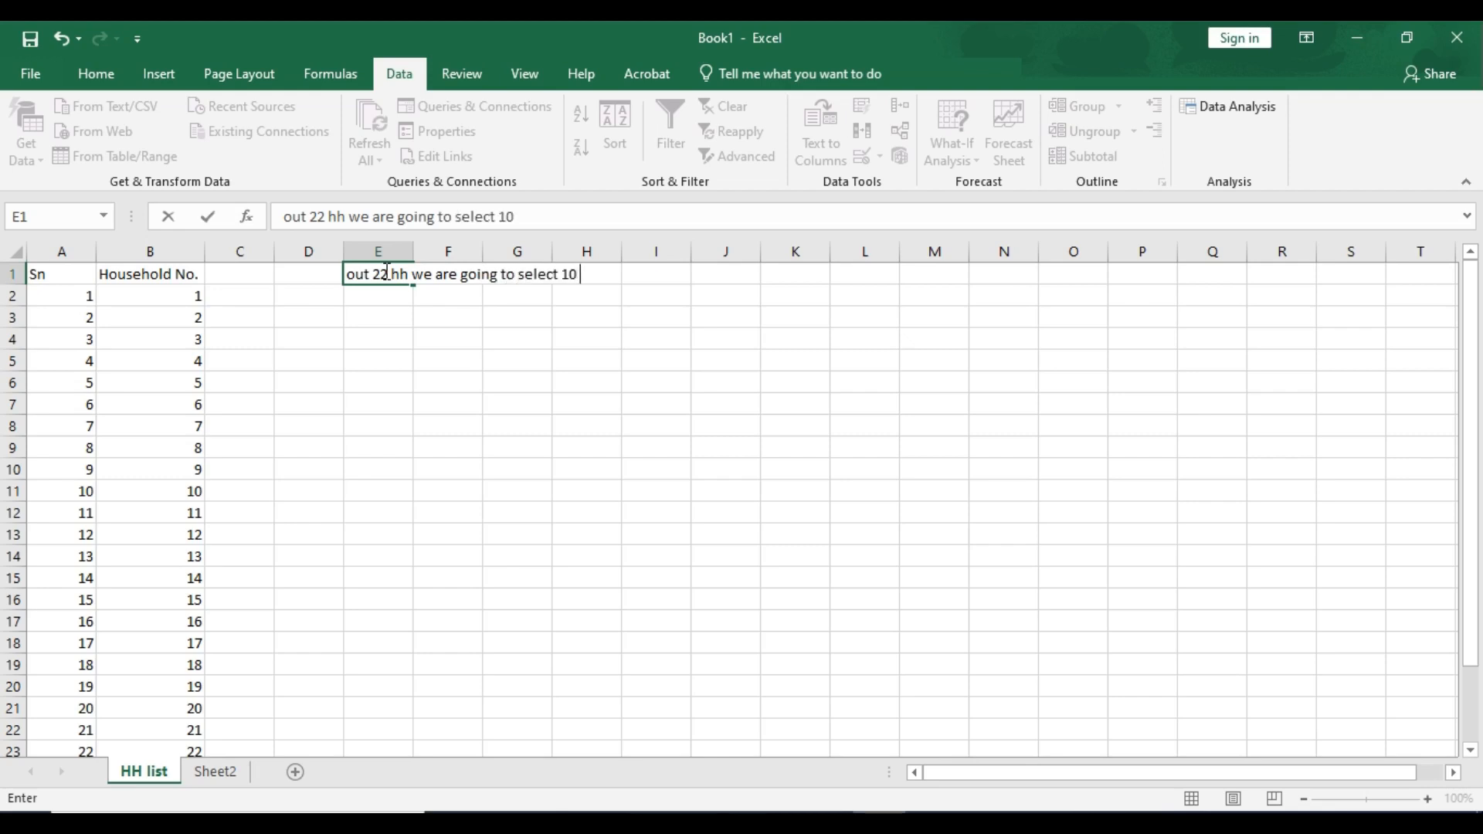
type("hh randomly")
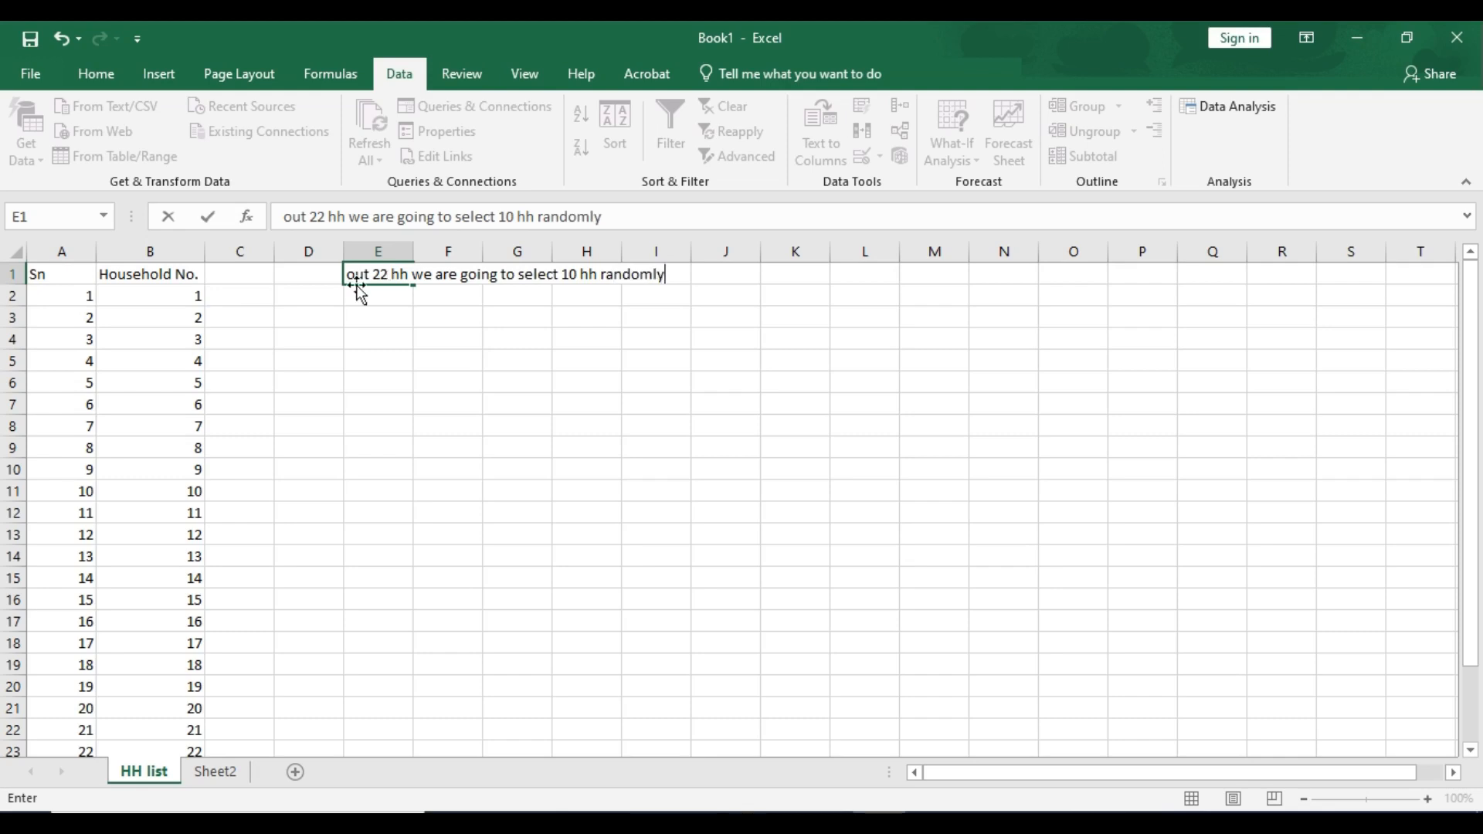
- Enter the header "Random no" in cell C1
left_click(229, 270)
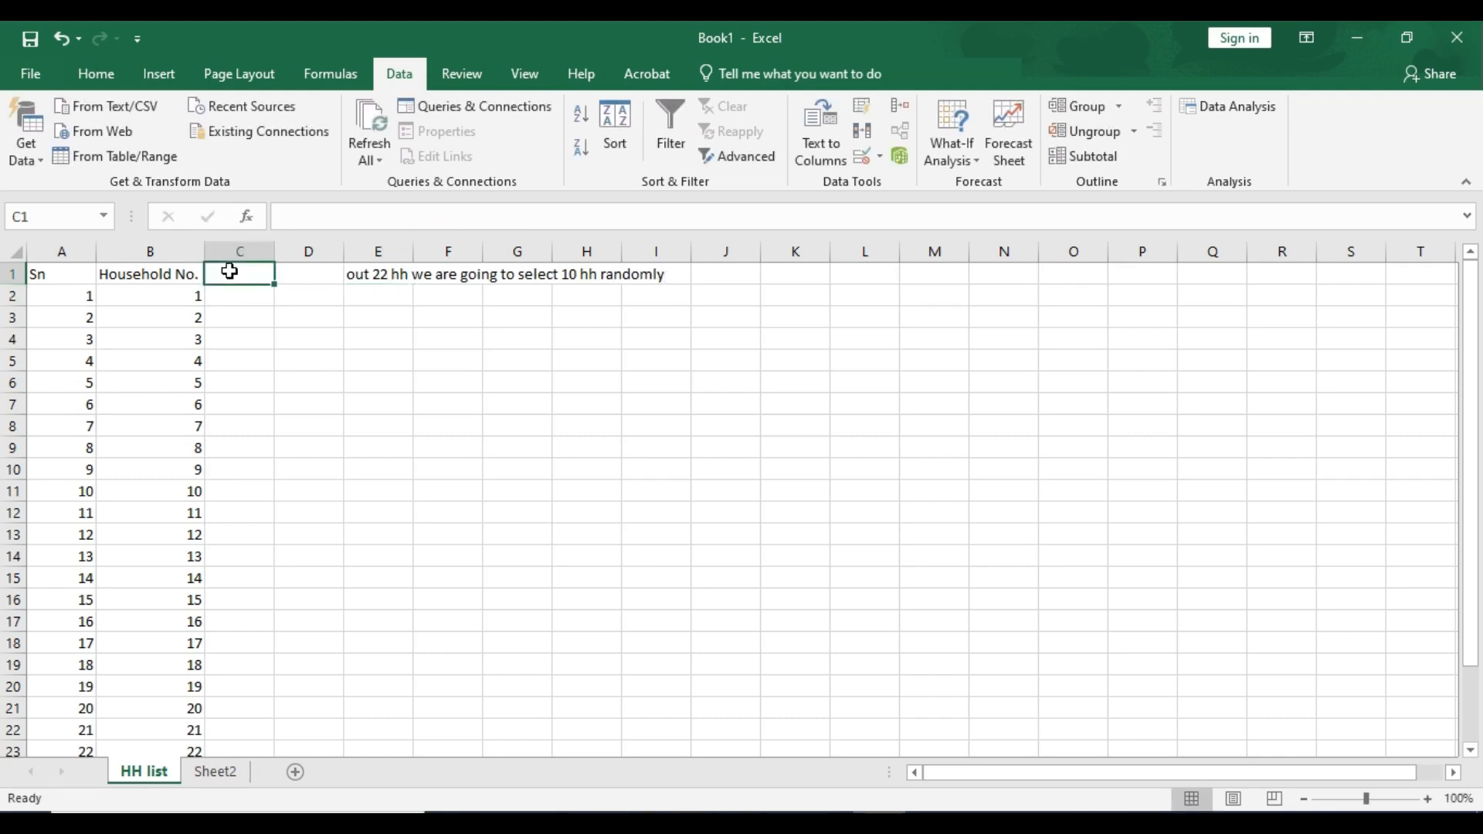
type("Random")
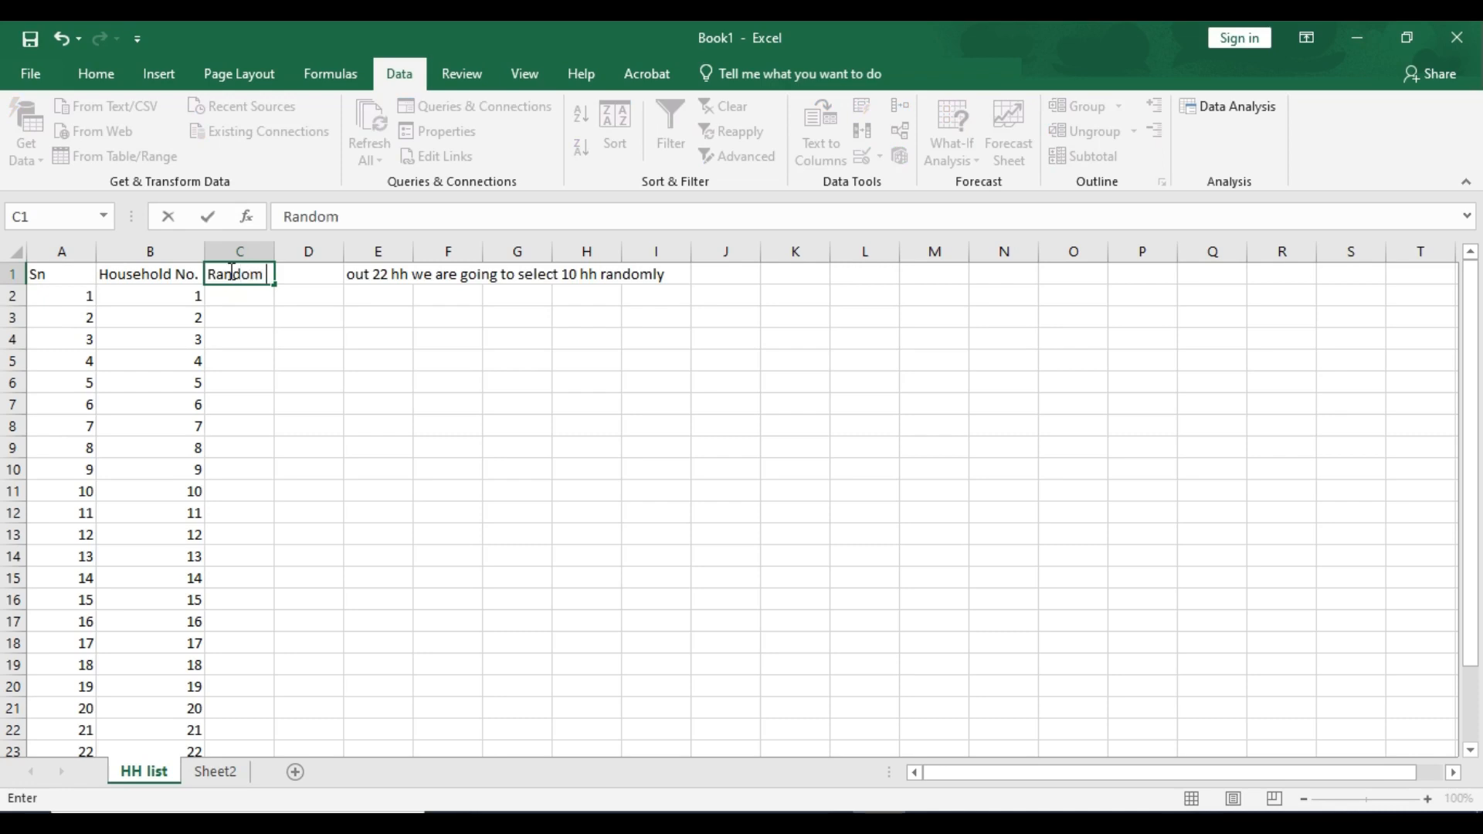
type(" no")
key("Return")
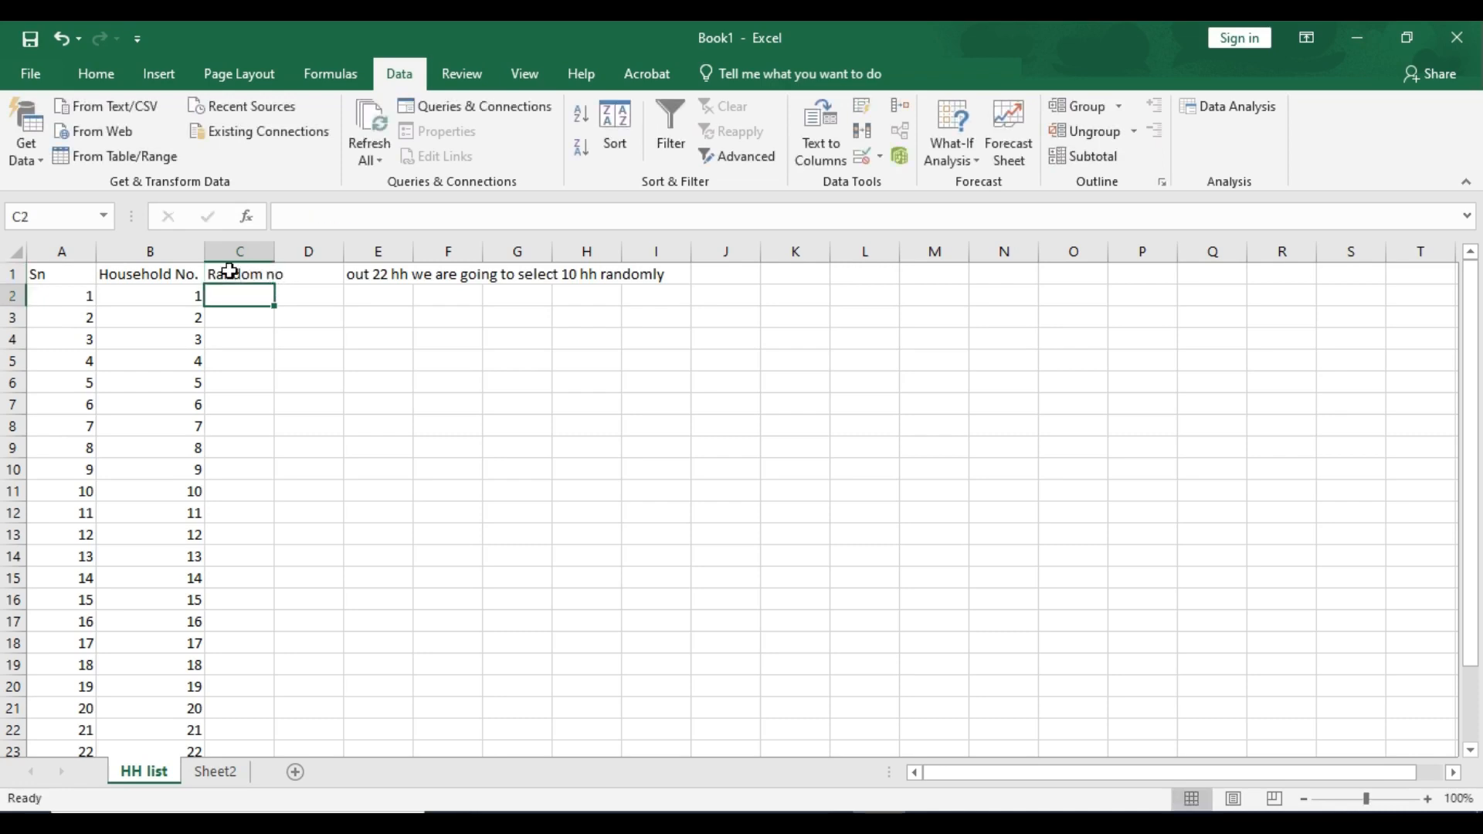
- Enter =RAND() in C2 and fill it down to the last household row
type("=")
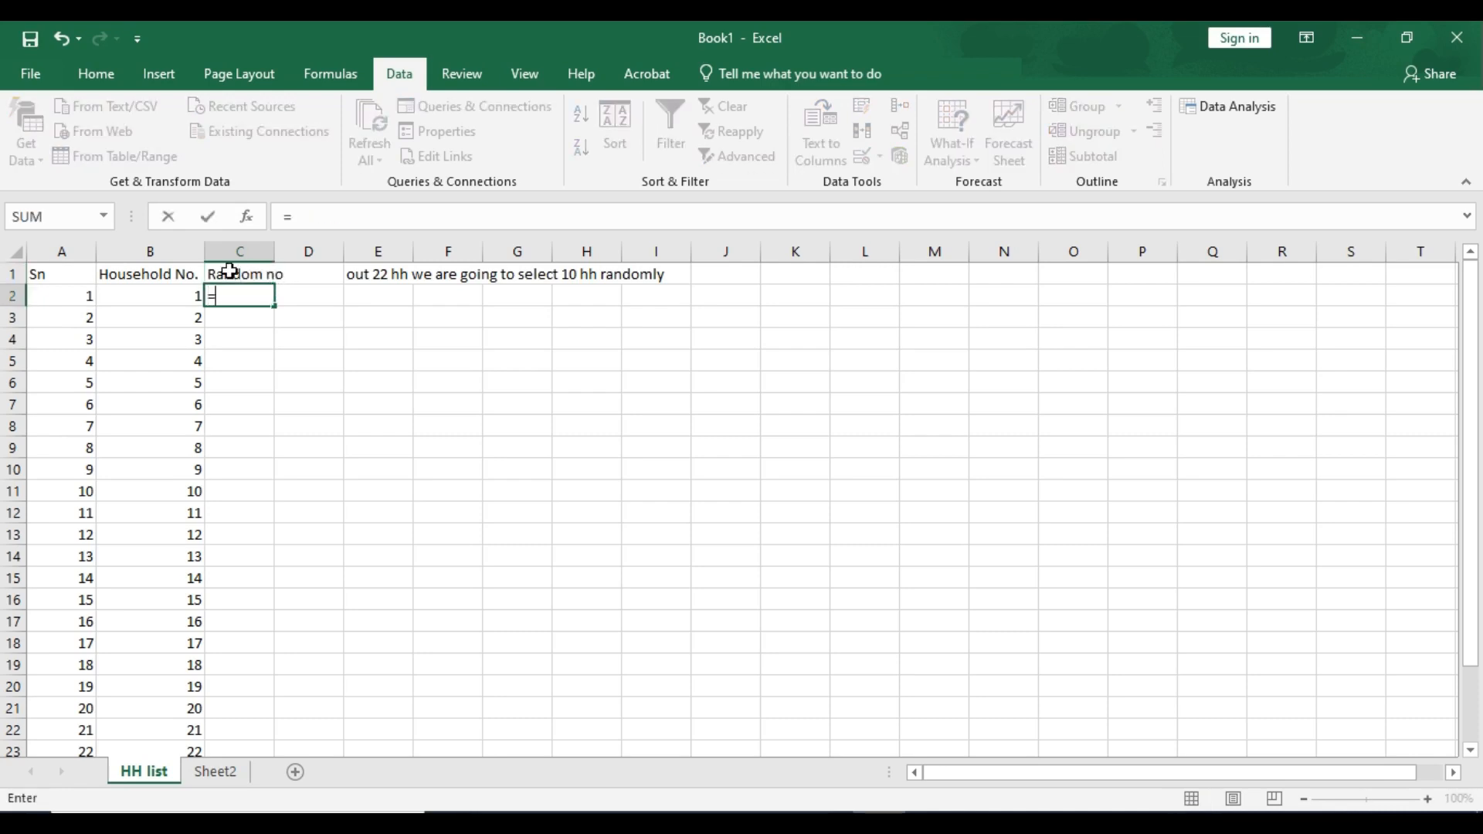
type("rand")
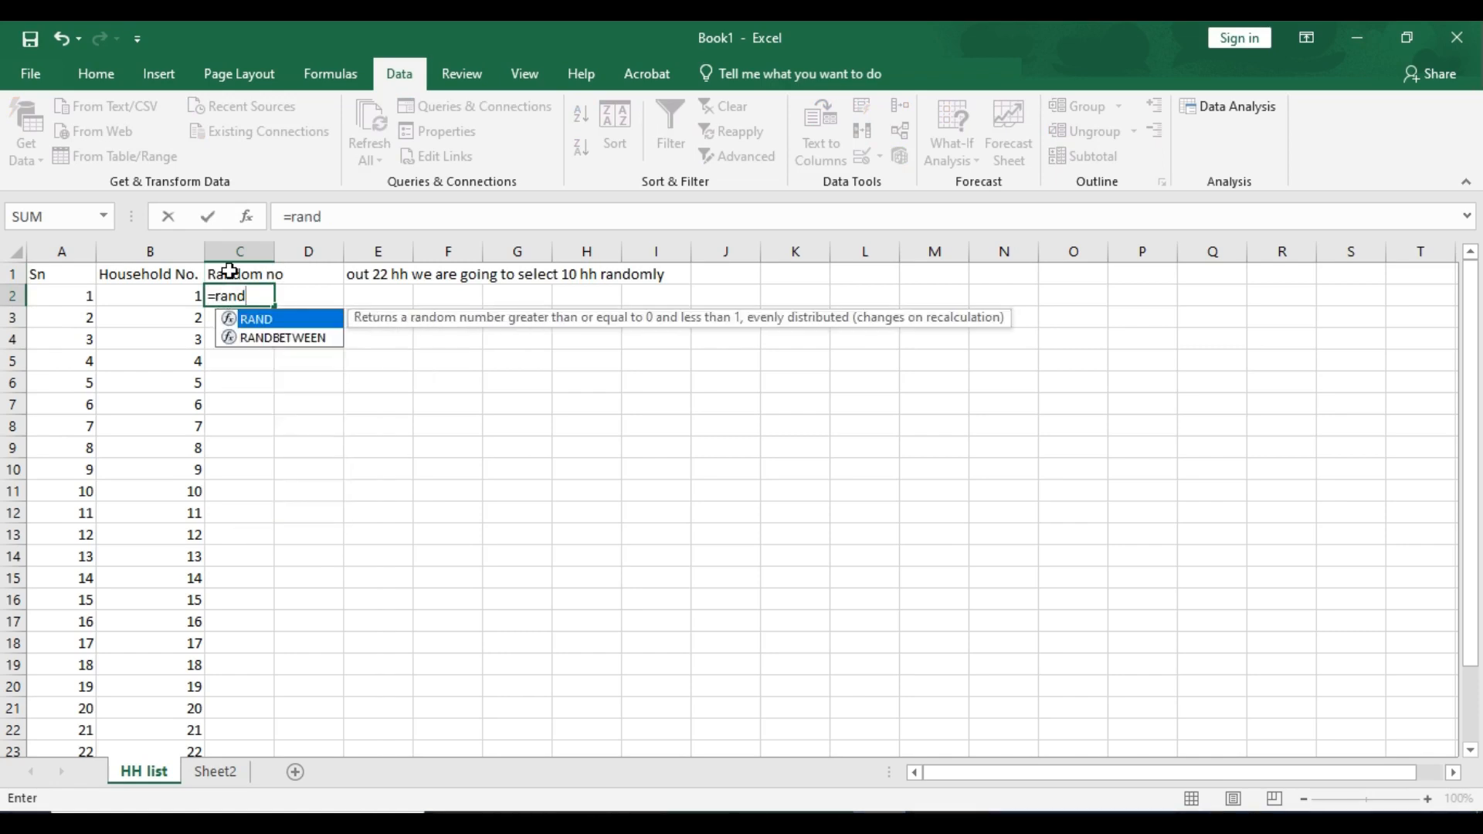
double_click(258, 319)
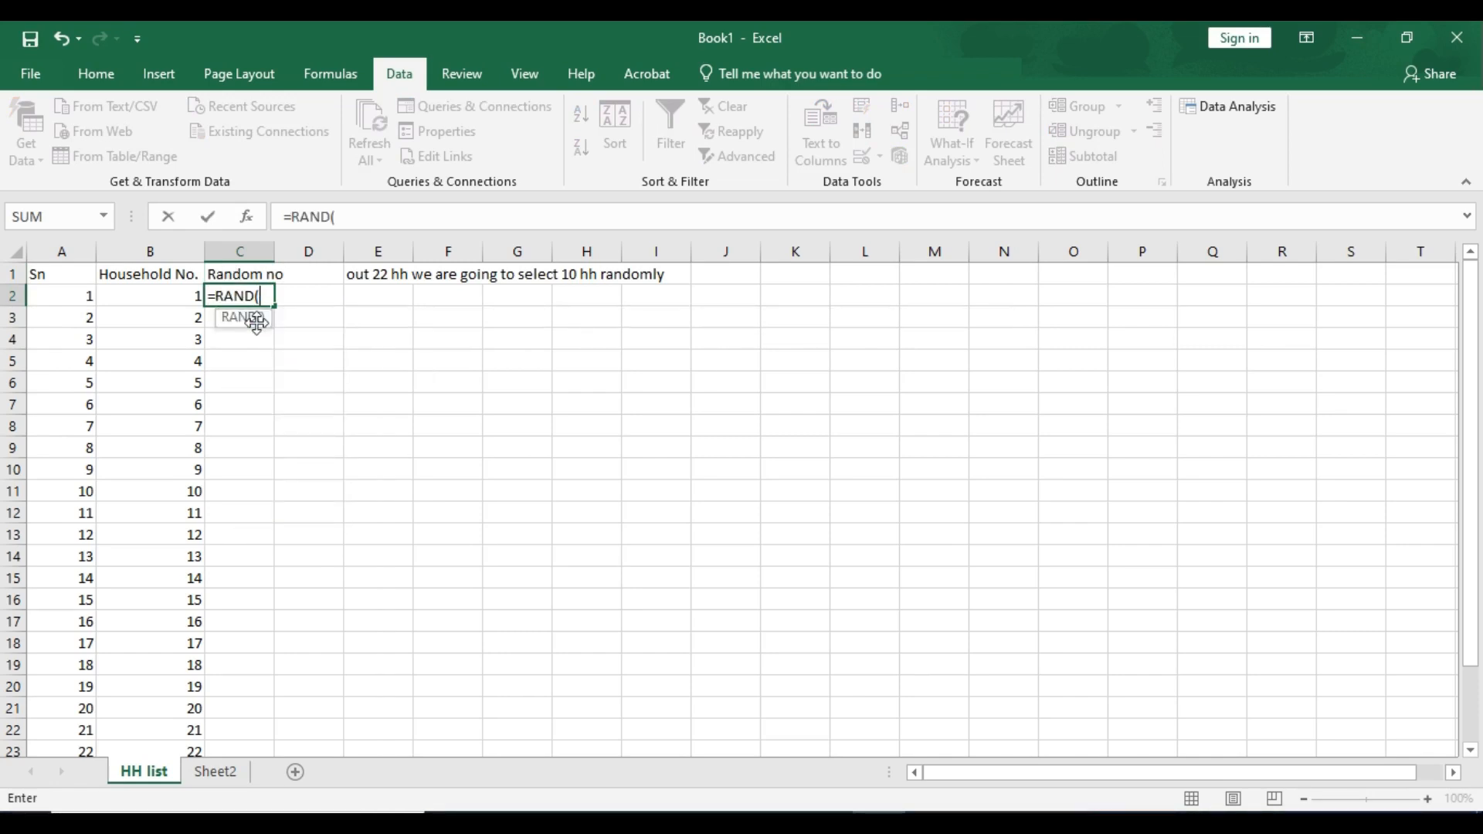
type(")")
key("Return")
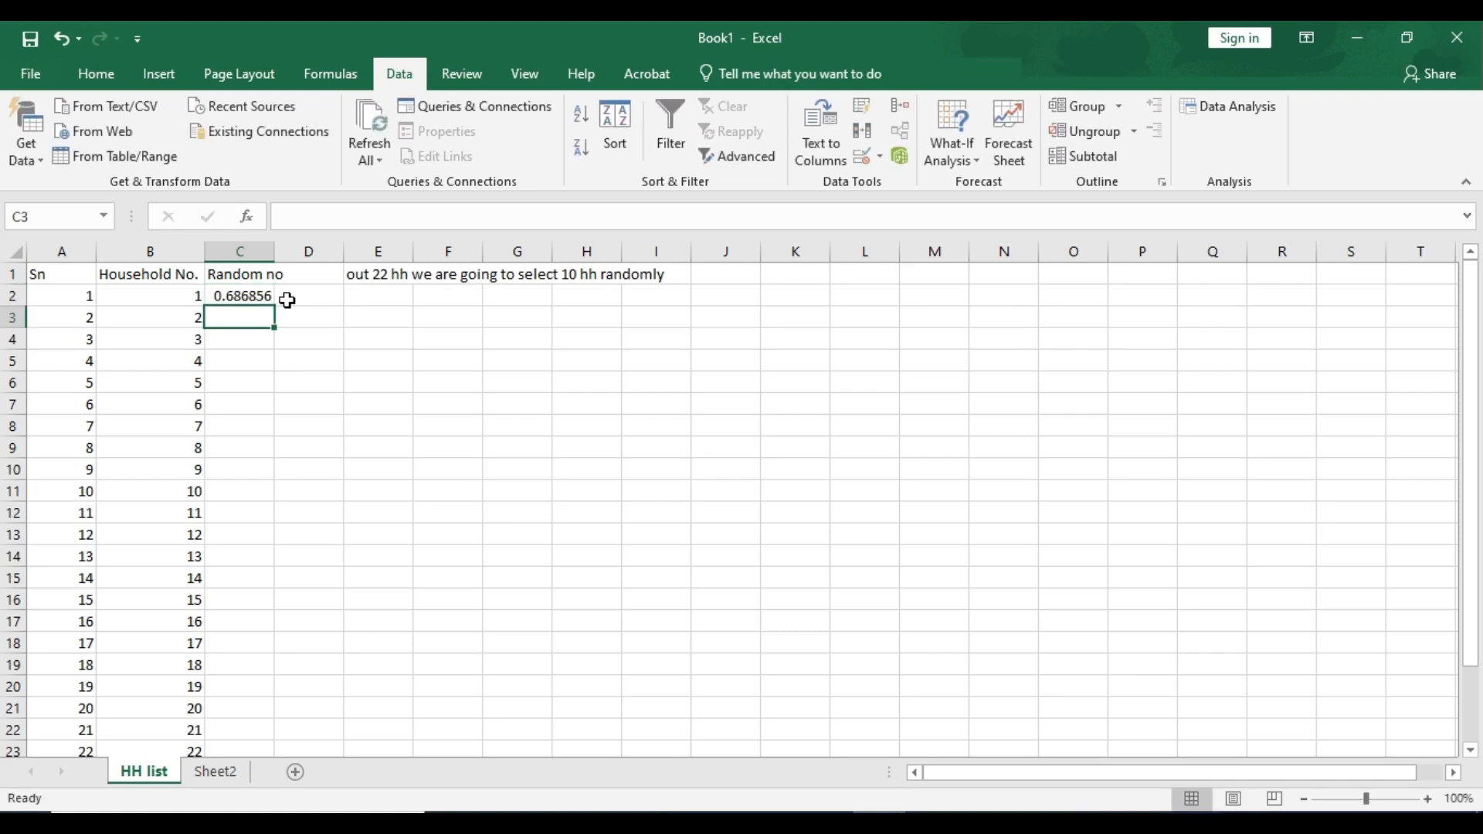
left_click(255, 296)
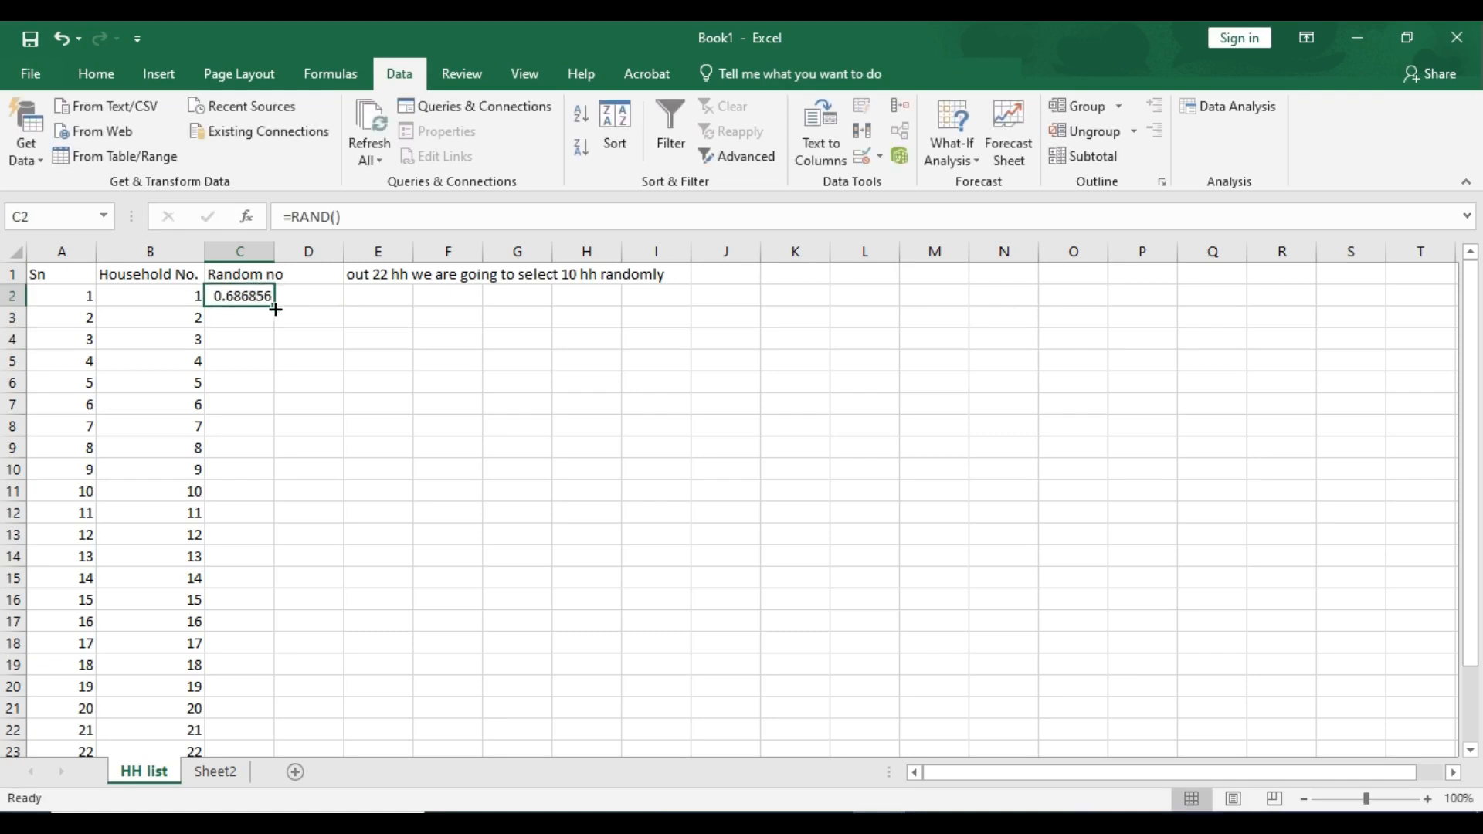
double_click(276, 310)
scroll(258, 341, "down", 2)
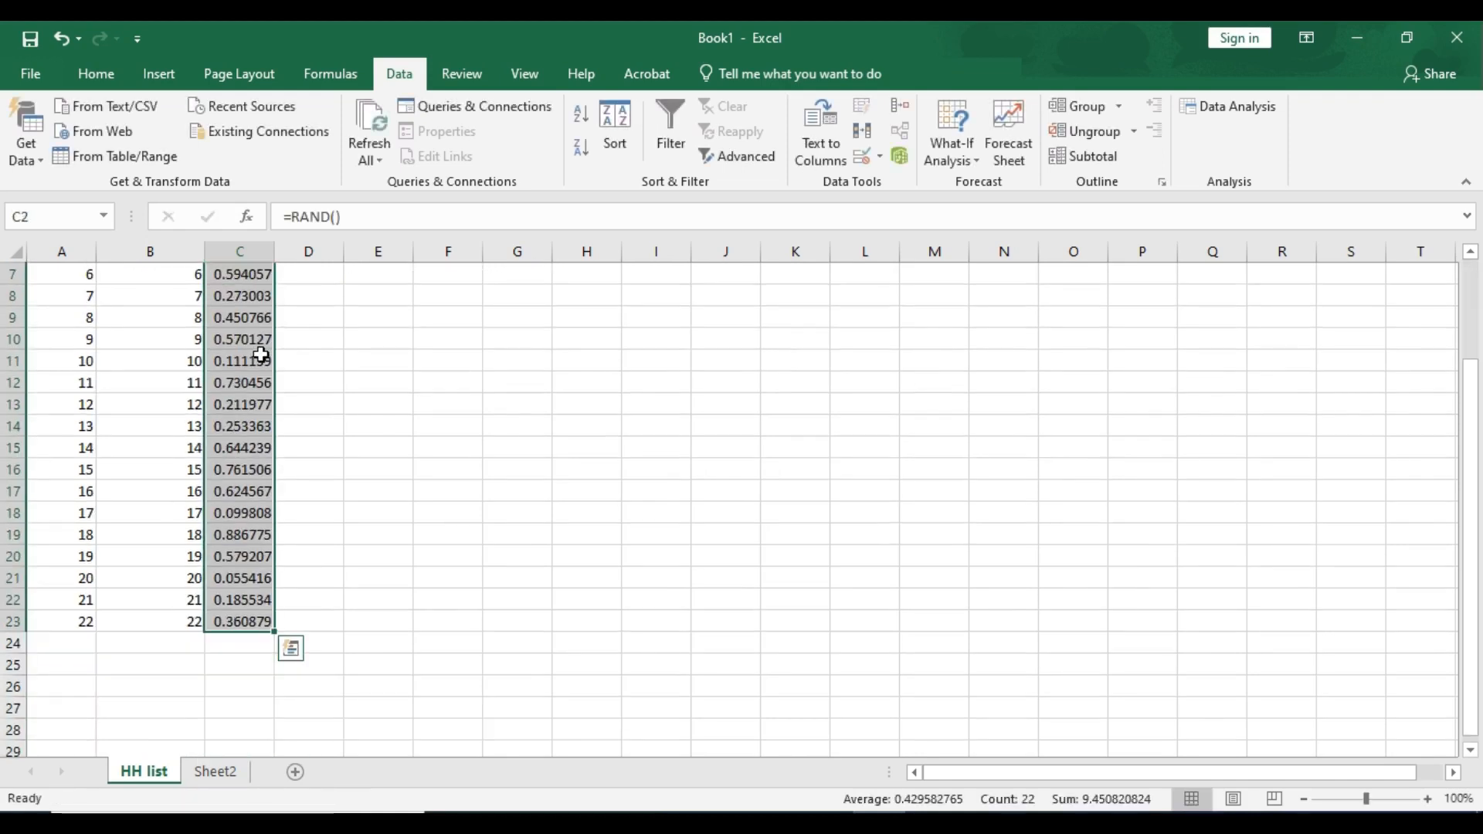
scroll(263, 355, "up", 2)
- Refill and re-enter the RAND formula in C2 several times to regenerate the random numbers
left_click(249, 300)
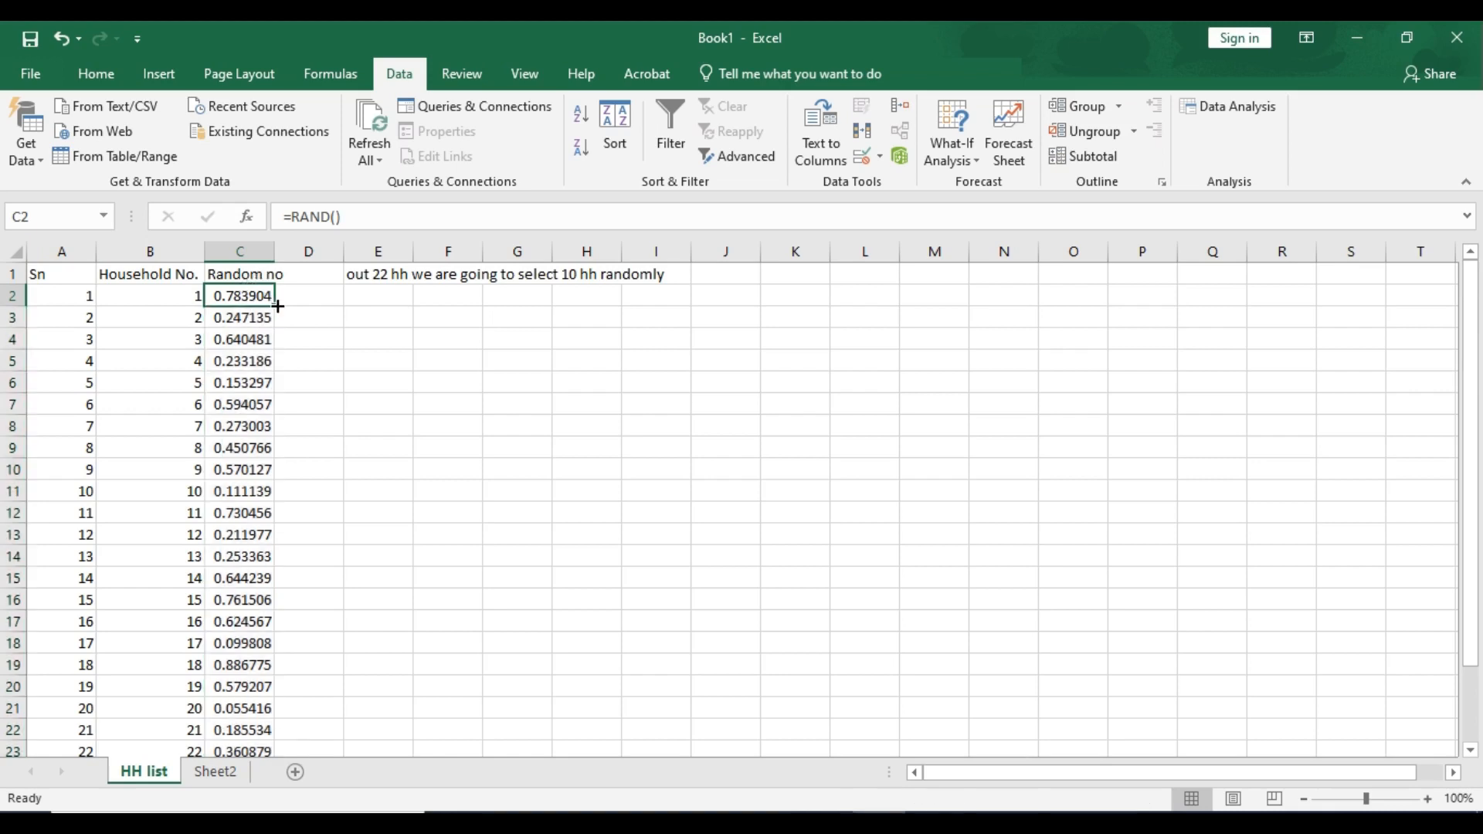
double_click(277, 306)
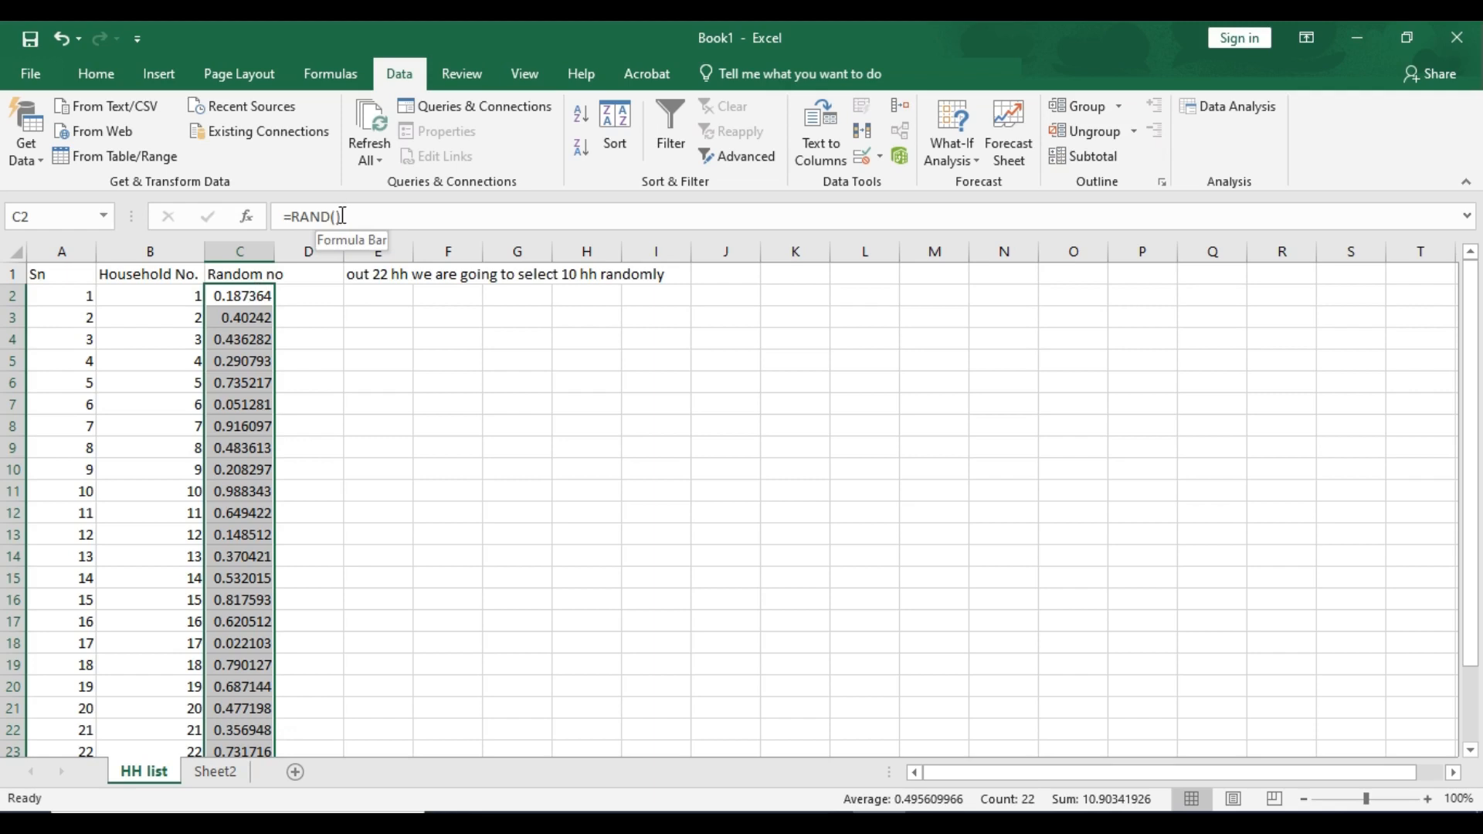
double_click(257, 296)
key("Return")
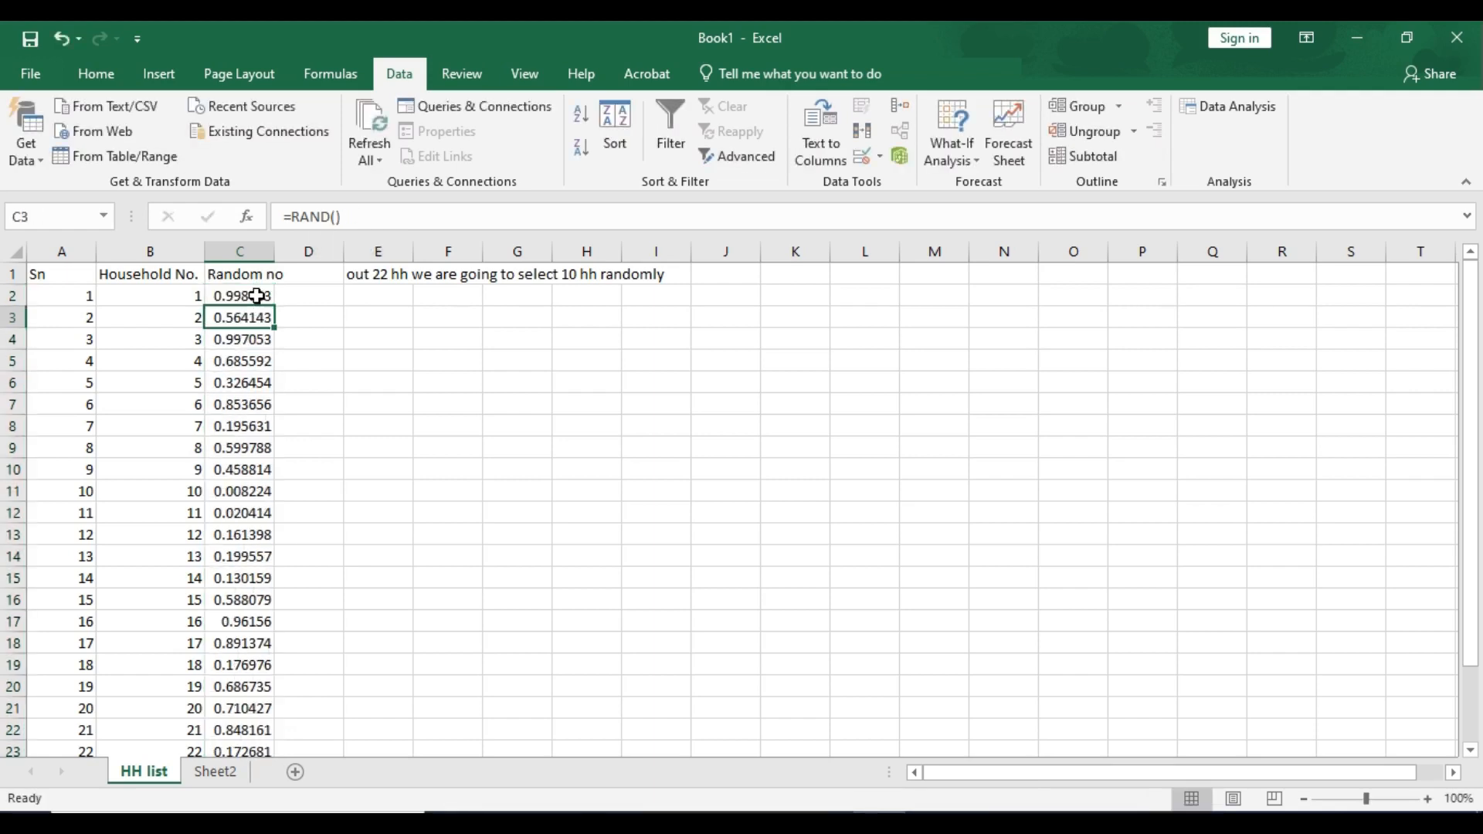
left_click(257, 296)
double_click(258, 296)
key("Return")
double_click(257, 295)
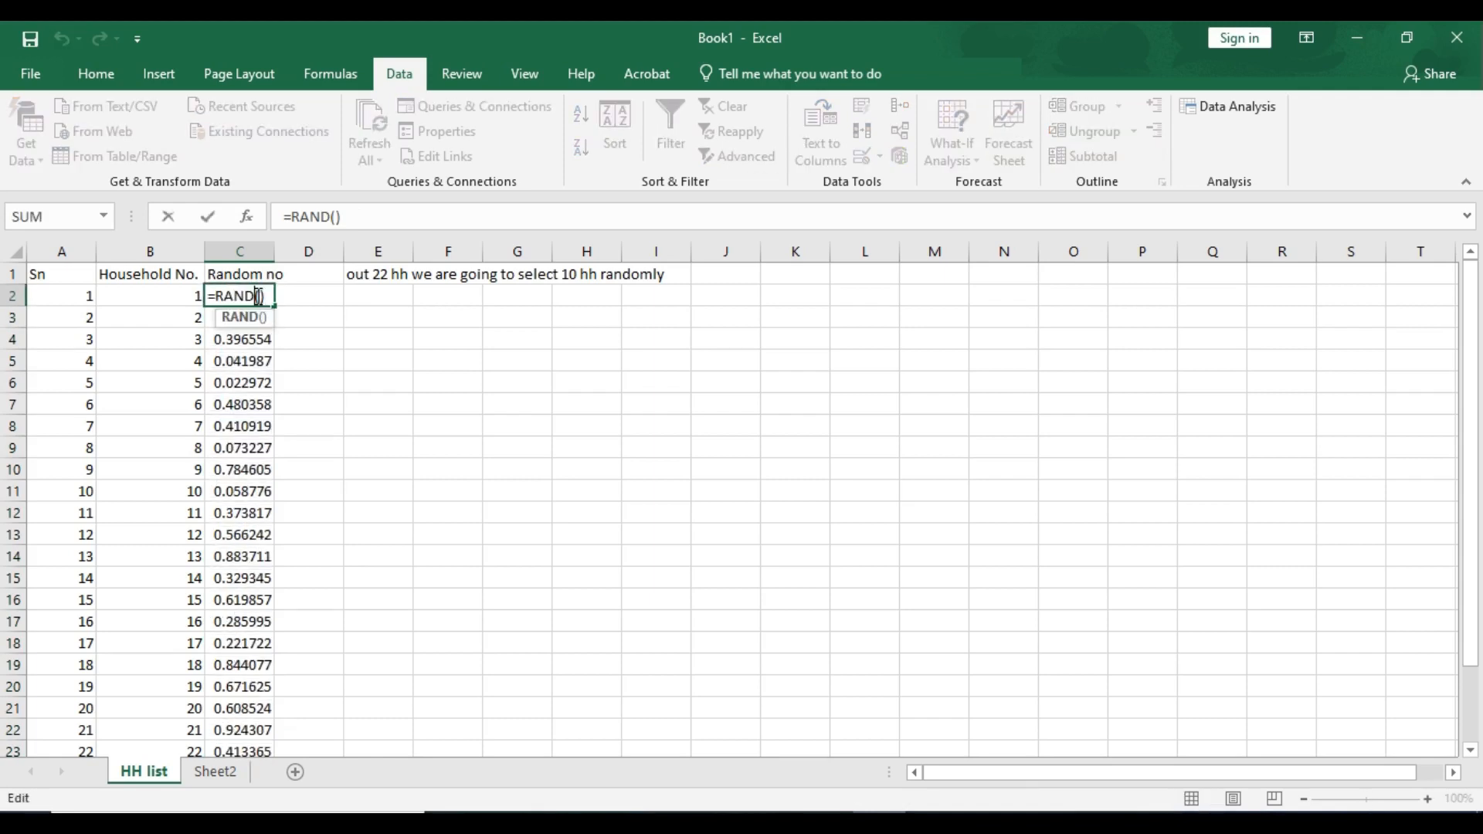
key("Return")
left_click(257, 295)
key("Return")
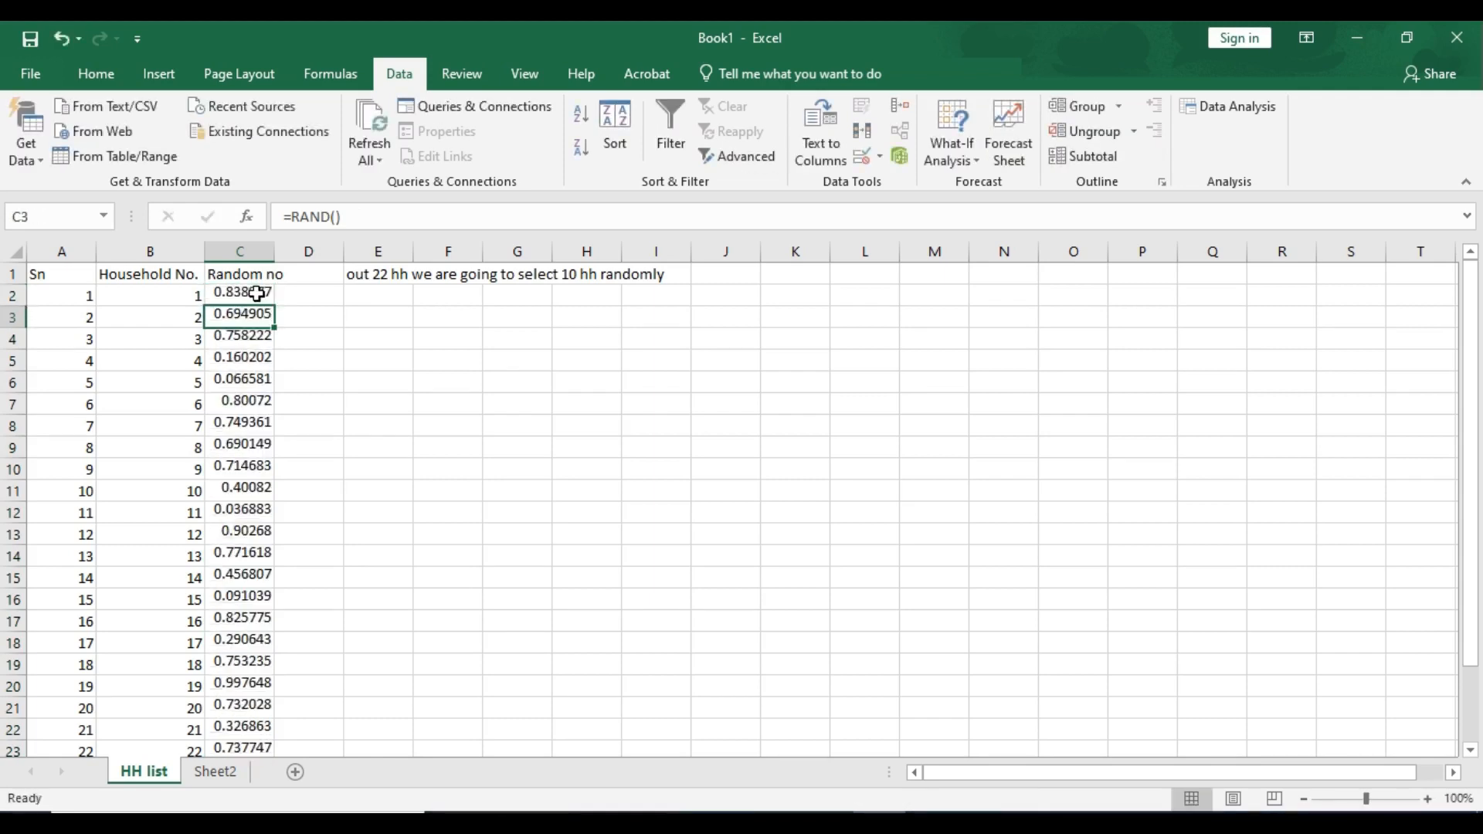
- Copy the random numbers in column C and paste them back over themselves as values
left_click(264, 293)
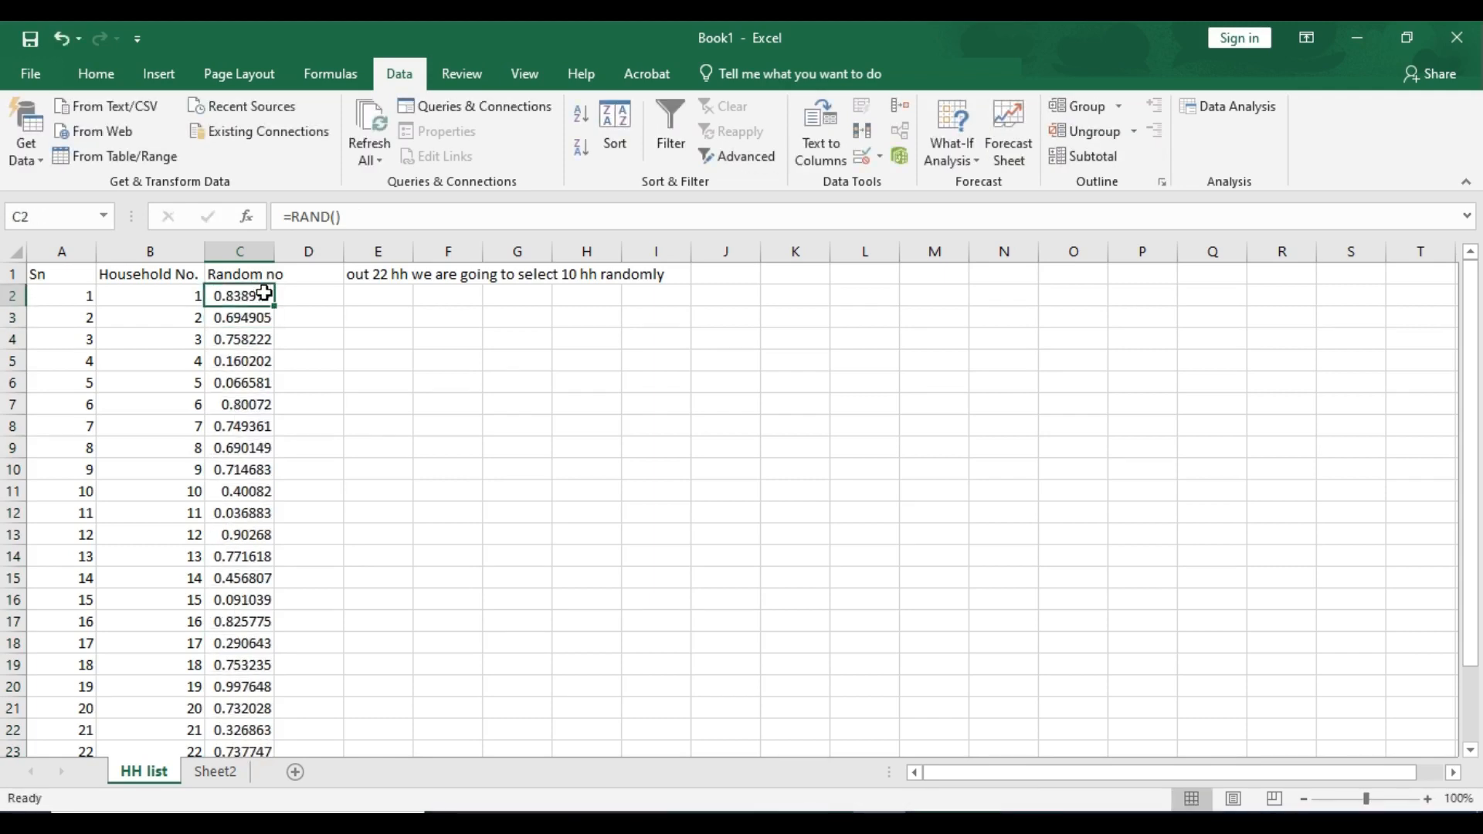
key("ctrl+shift+Down")
key("ctrl+c")
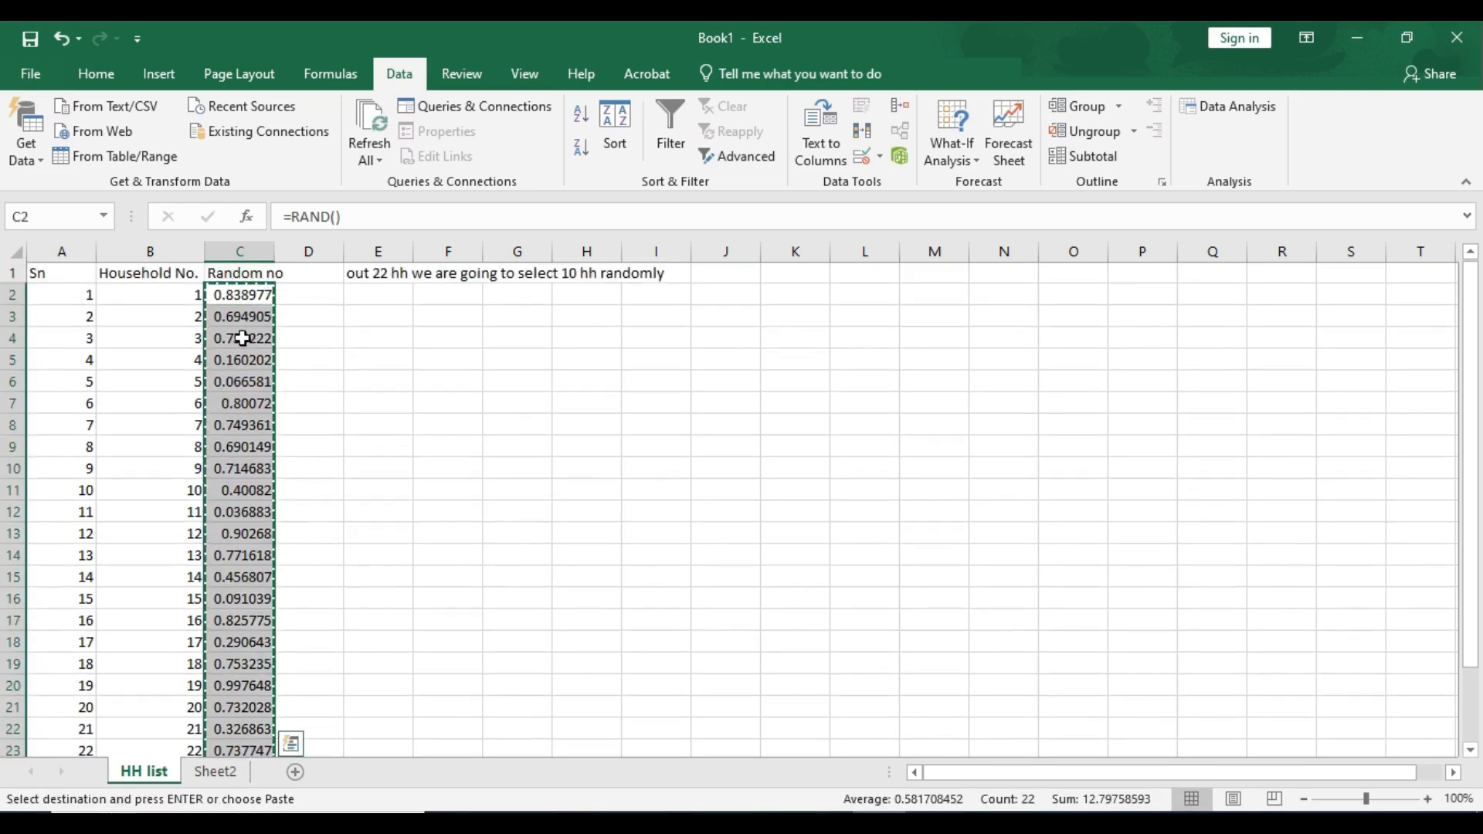
right_click(239, 297)
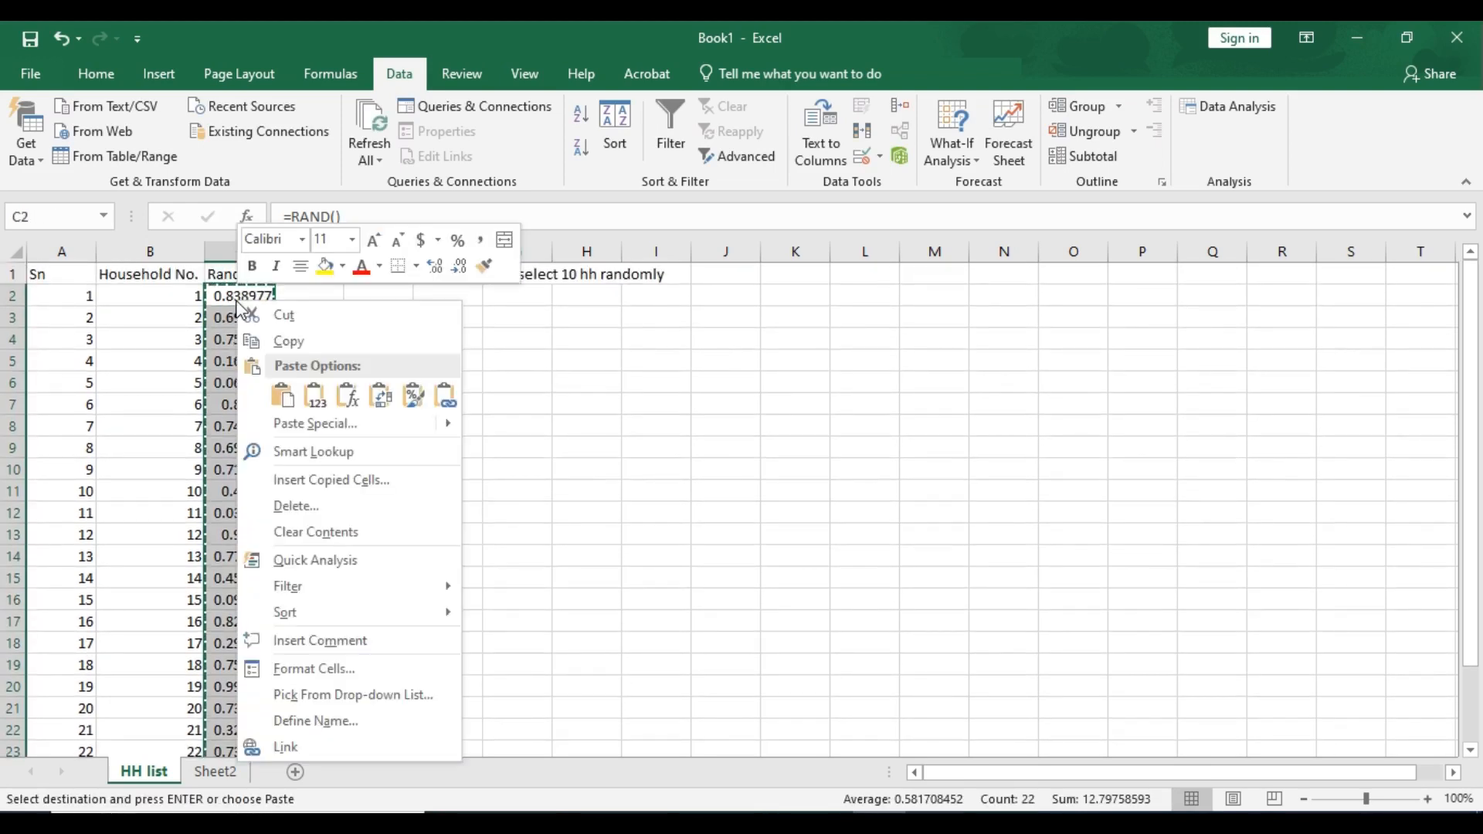
left_click(319, 406)
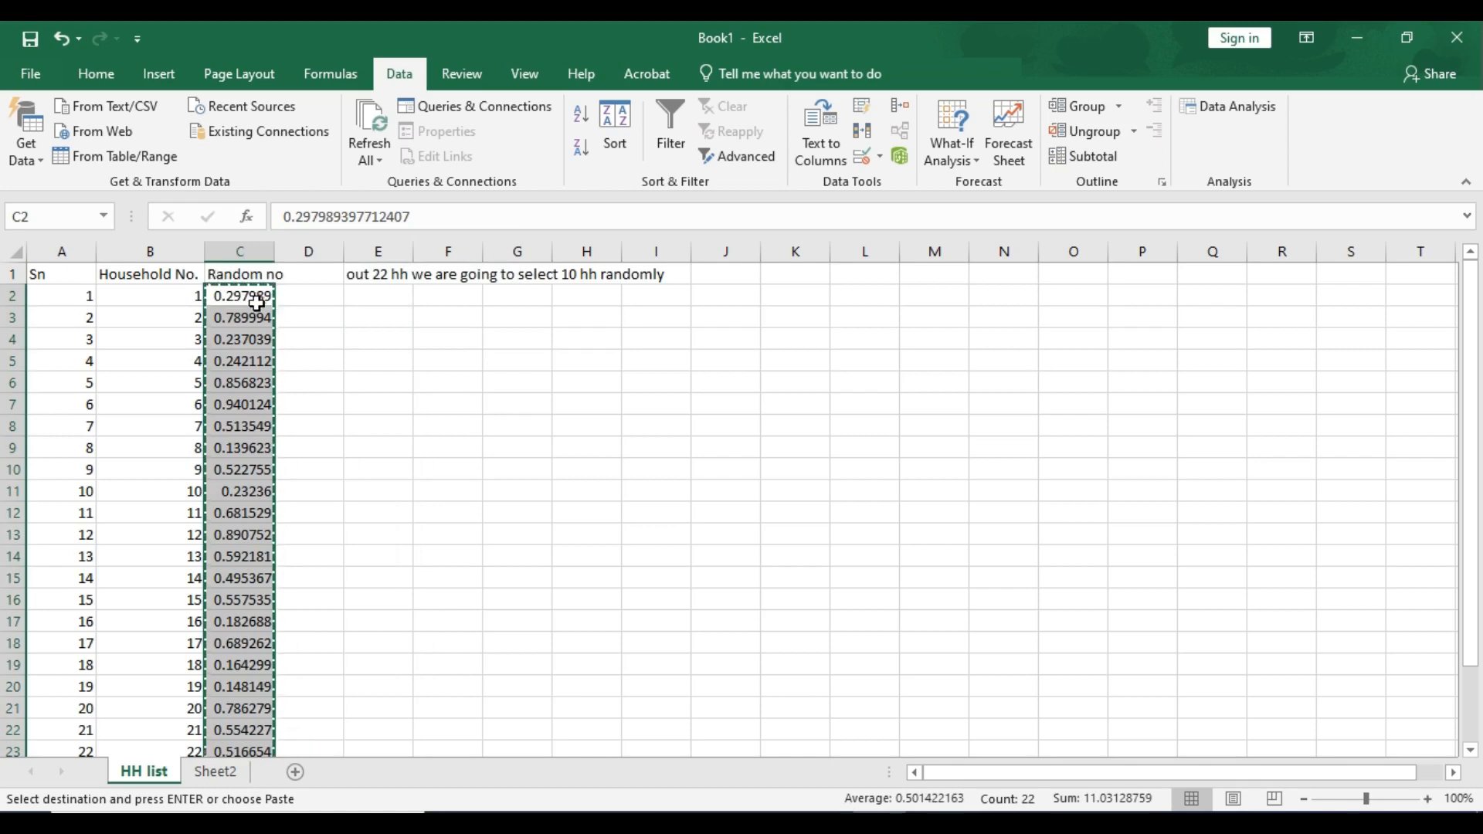
- Sort the whole data range by Random no, smallest to largest
left_click(257, 302)
left_click(66, 278)
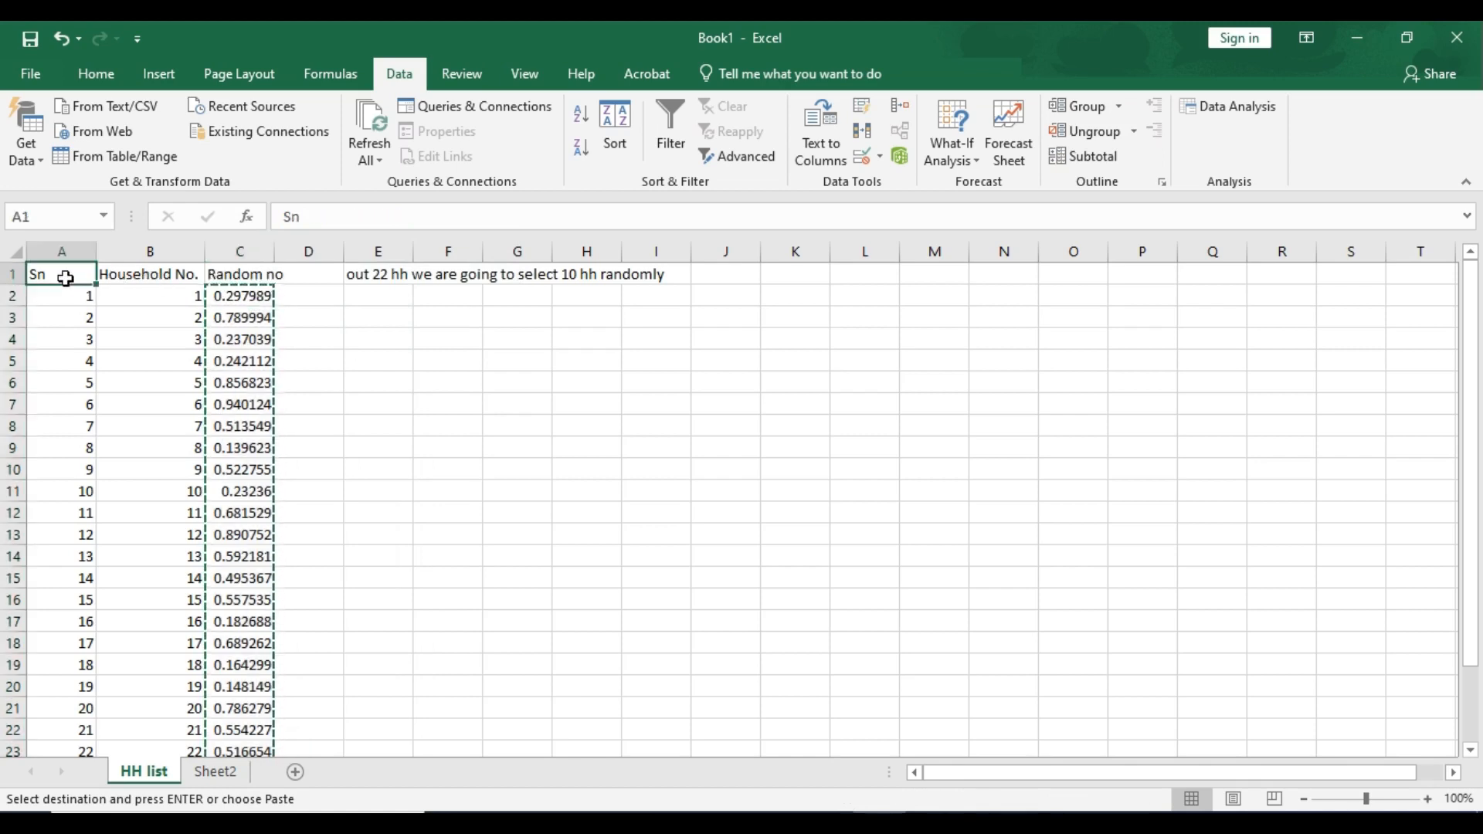
left_click_drag(65, 278, 210, 296)
key("ctrl+shift+Down")
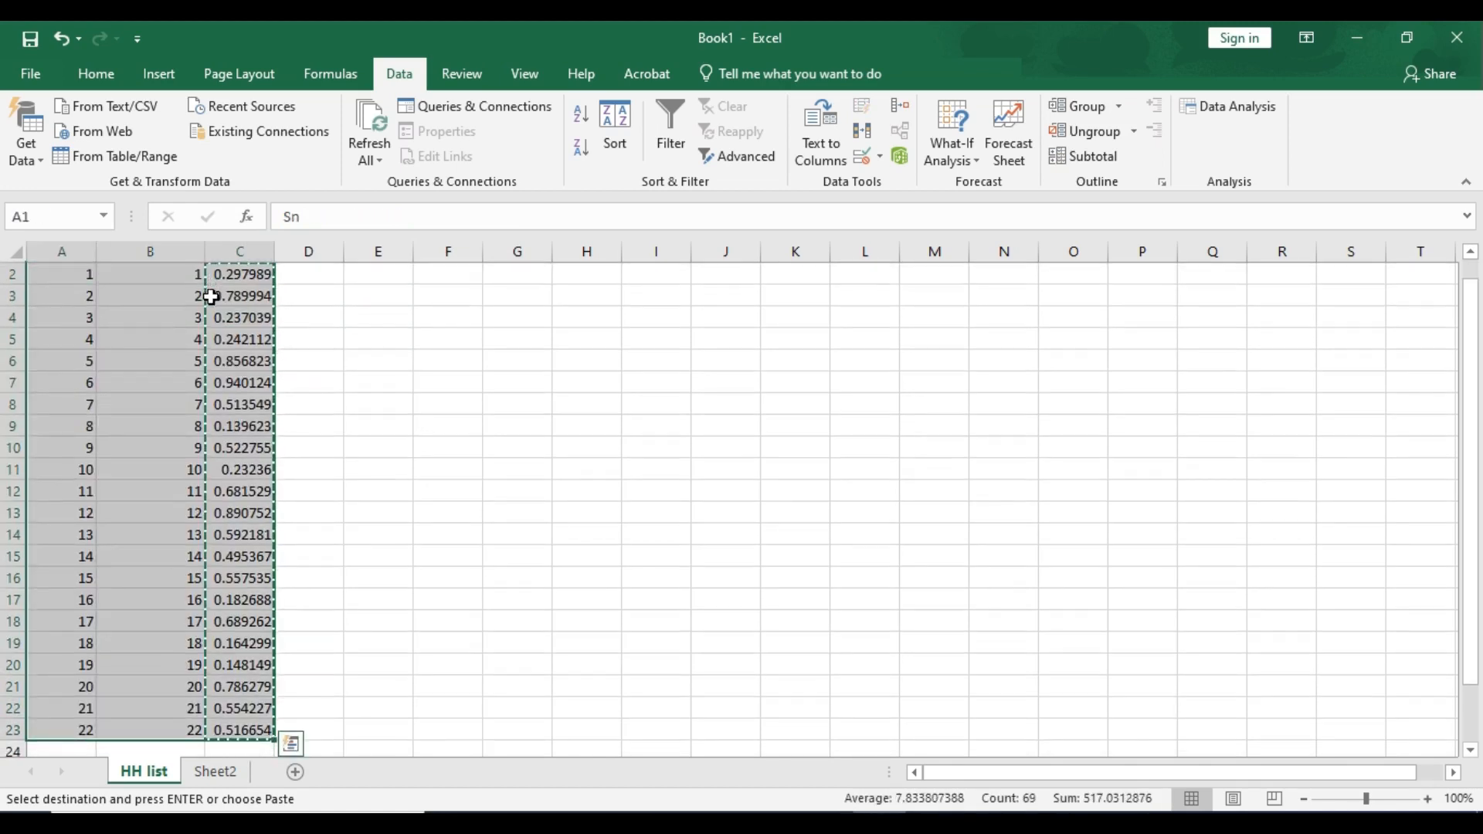
left_click(618, 116)
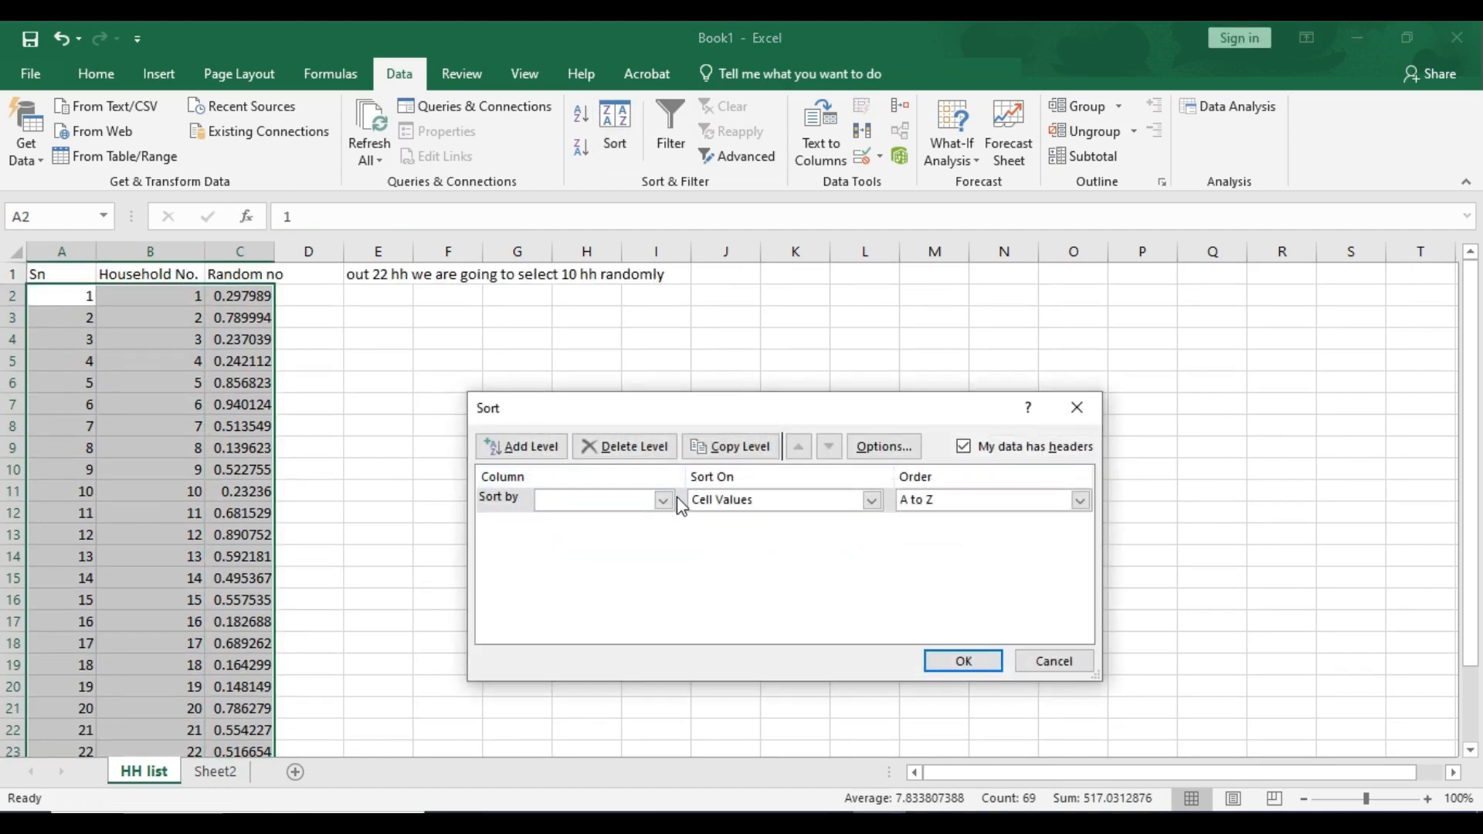
left_click(662, 500)
left_click(583, 550)
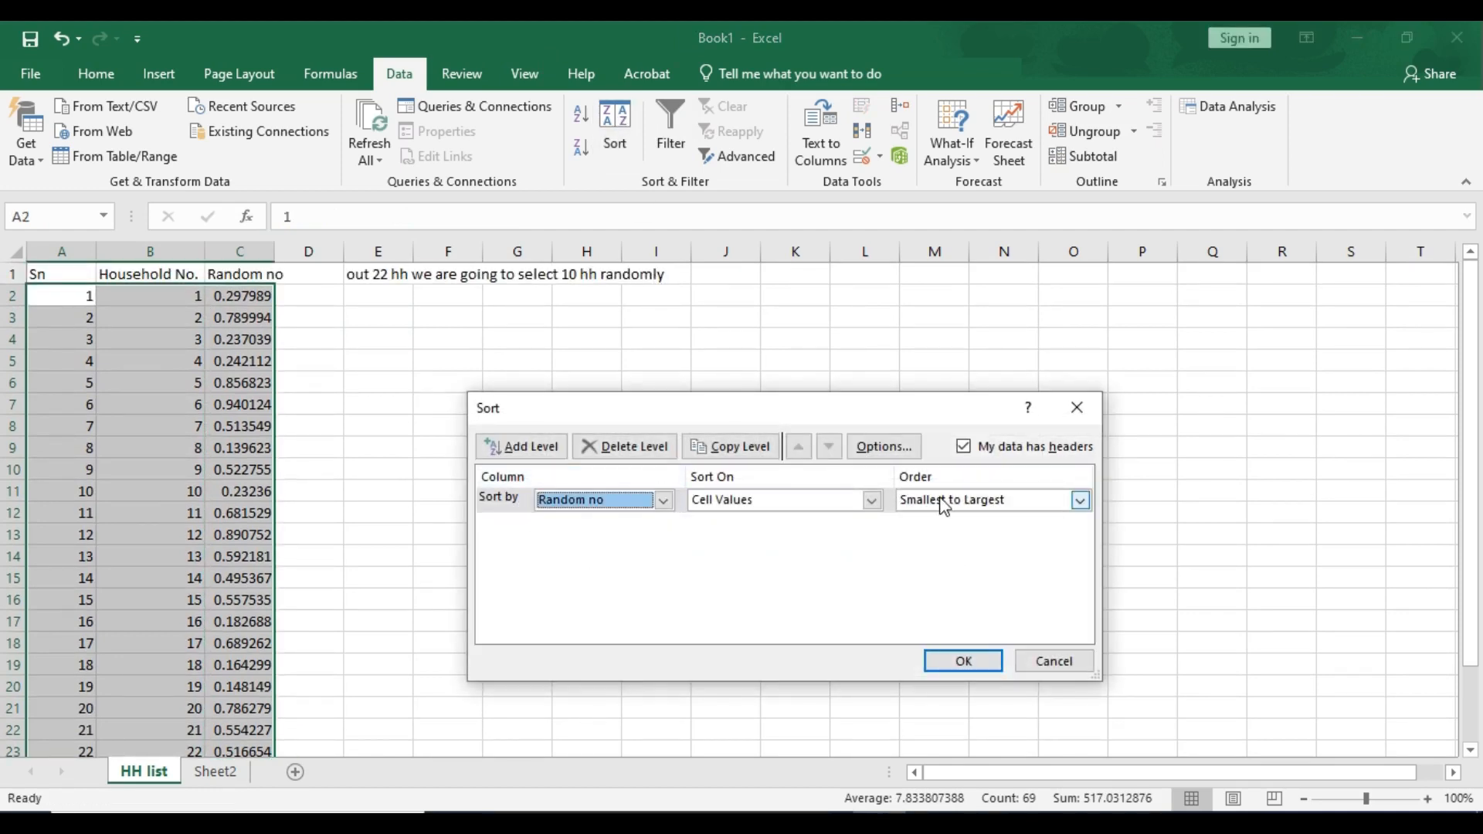
left_click(963, 661)
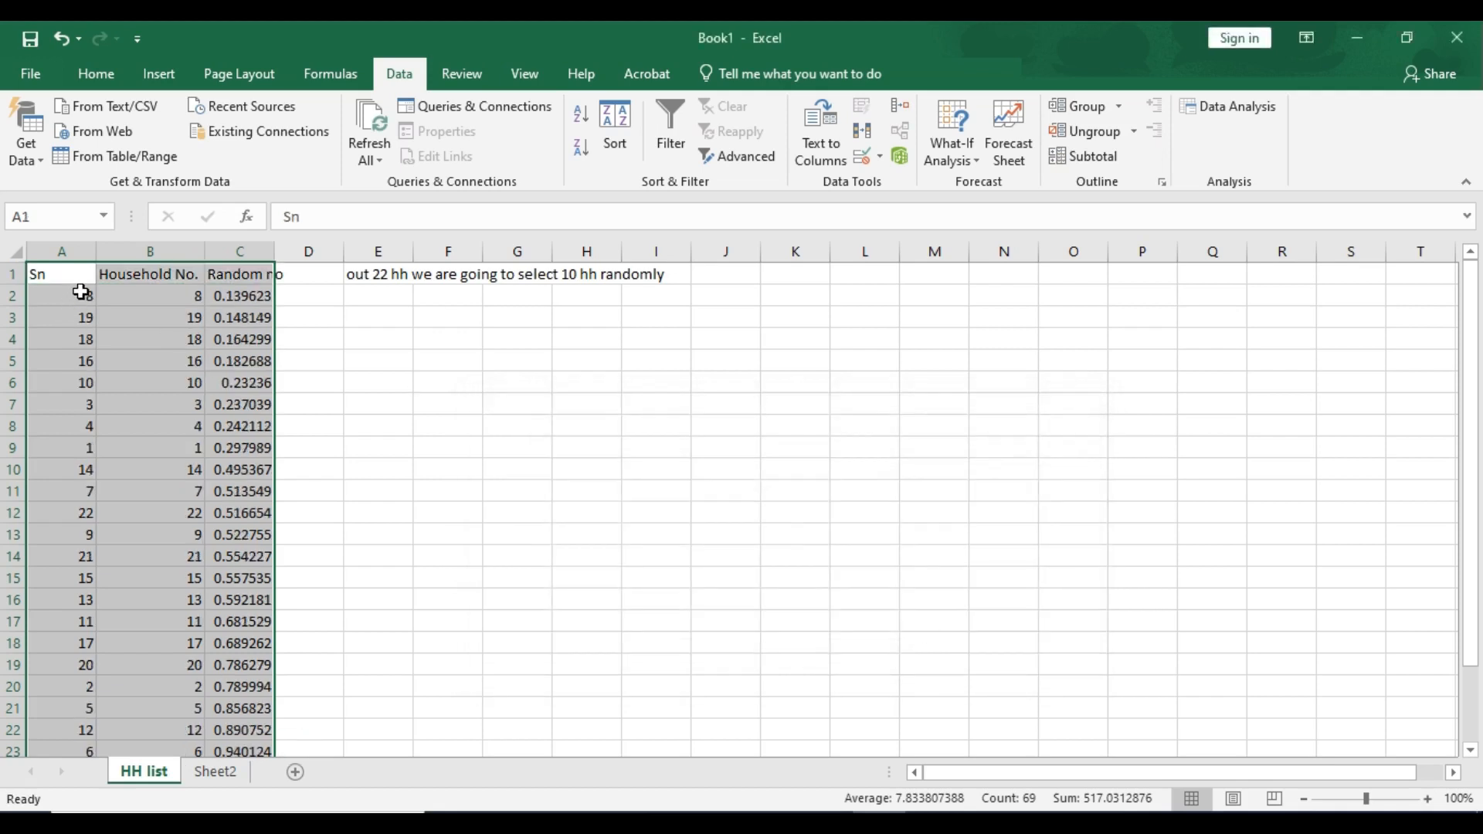
- Colour the header row and the first 10 sorted household rows, A1:C11, with red font
left_click_drag(161, 293, 165, 487)
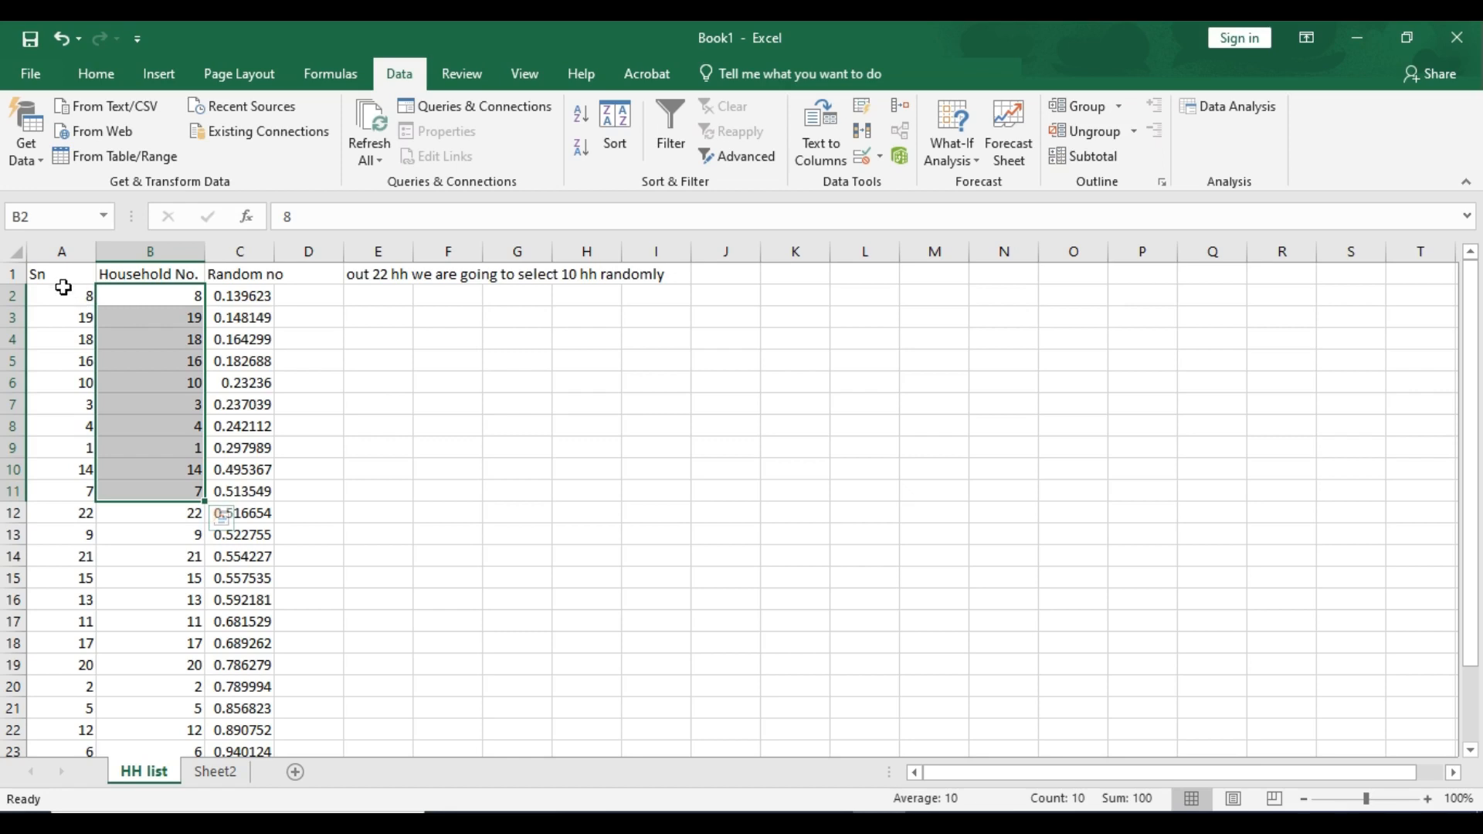
left_click_drag(61, 274, 248, 490)
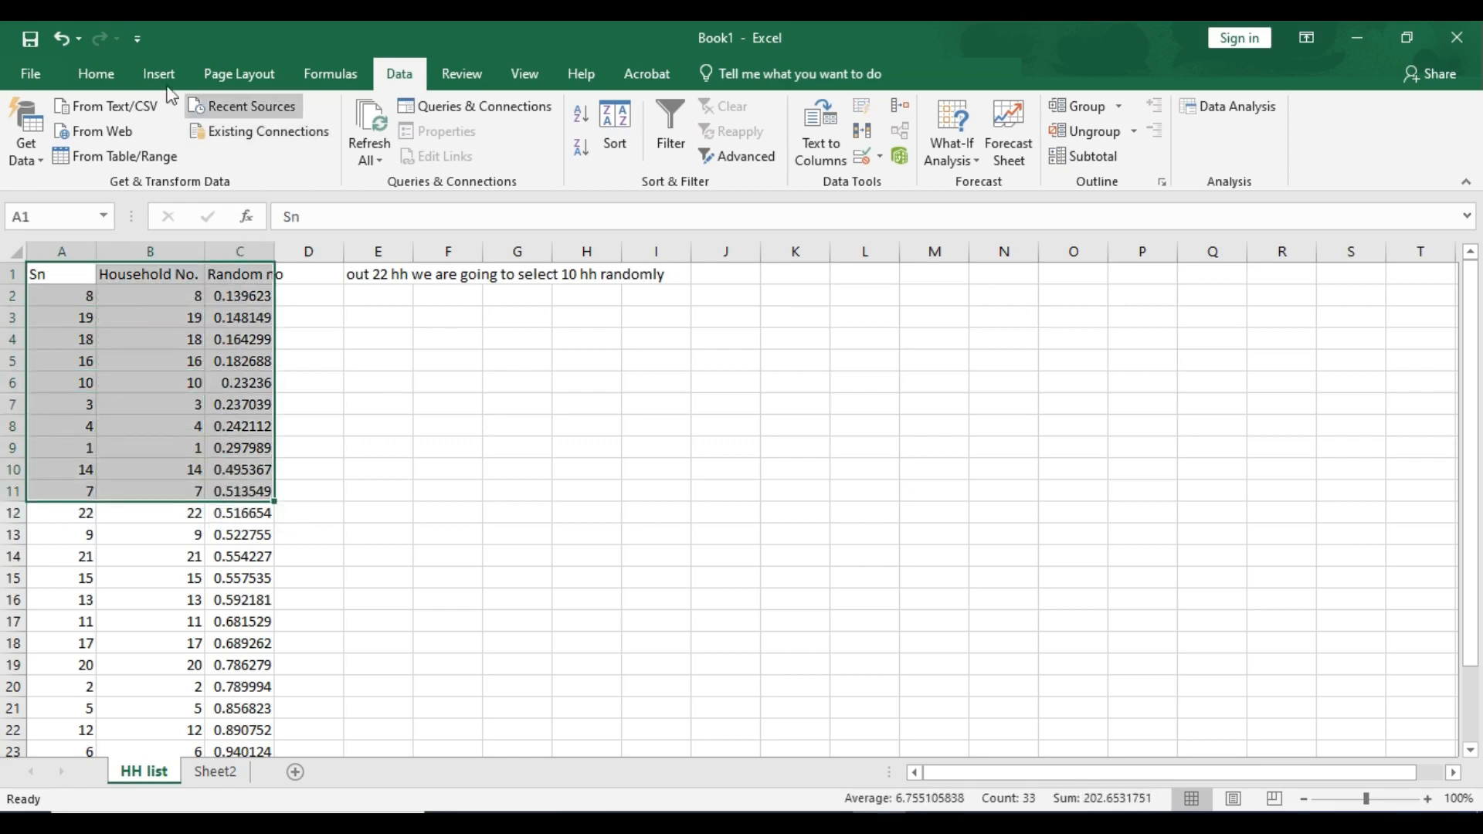
left_click(98, 79)
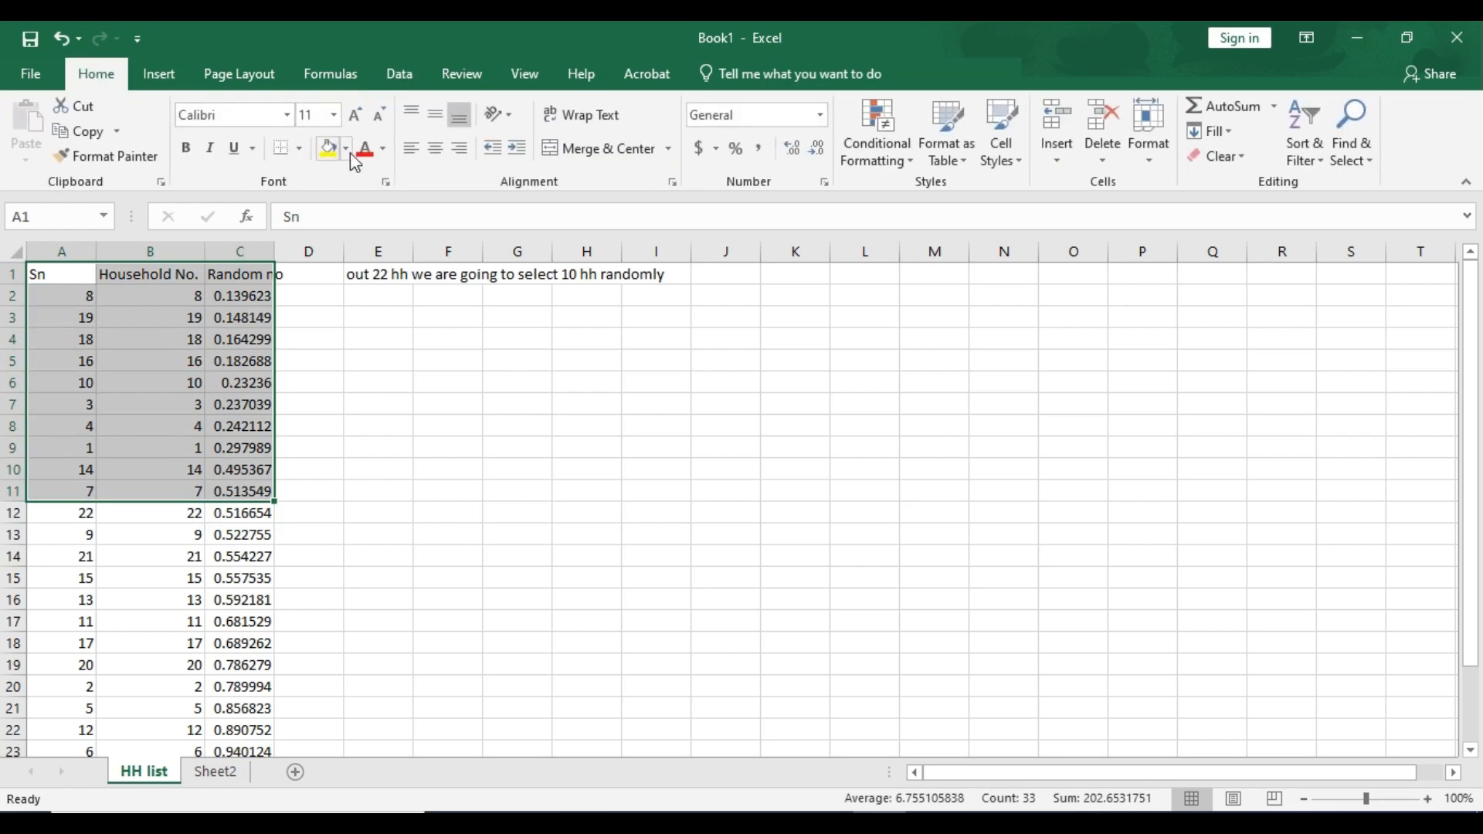
left_click(366, 147)
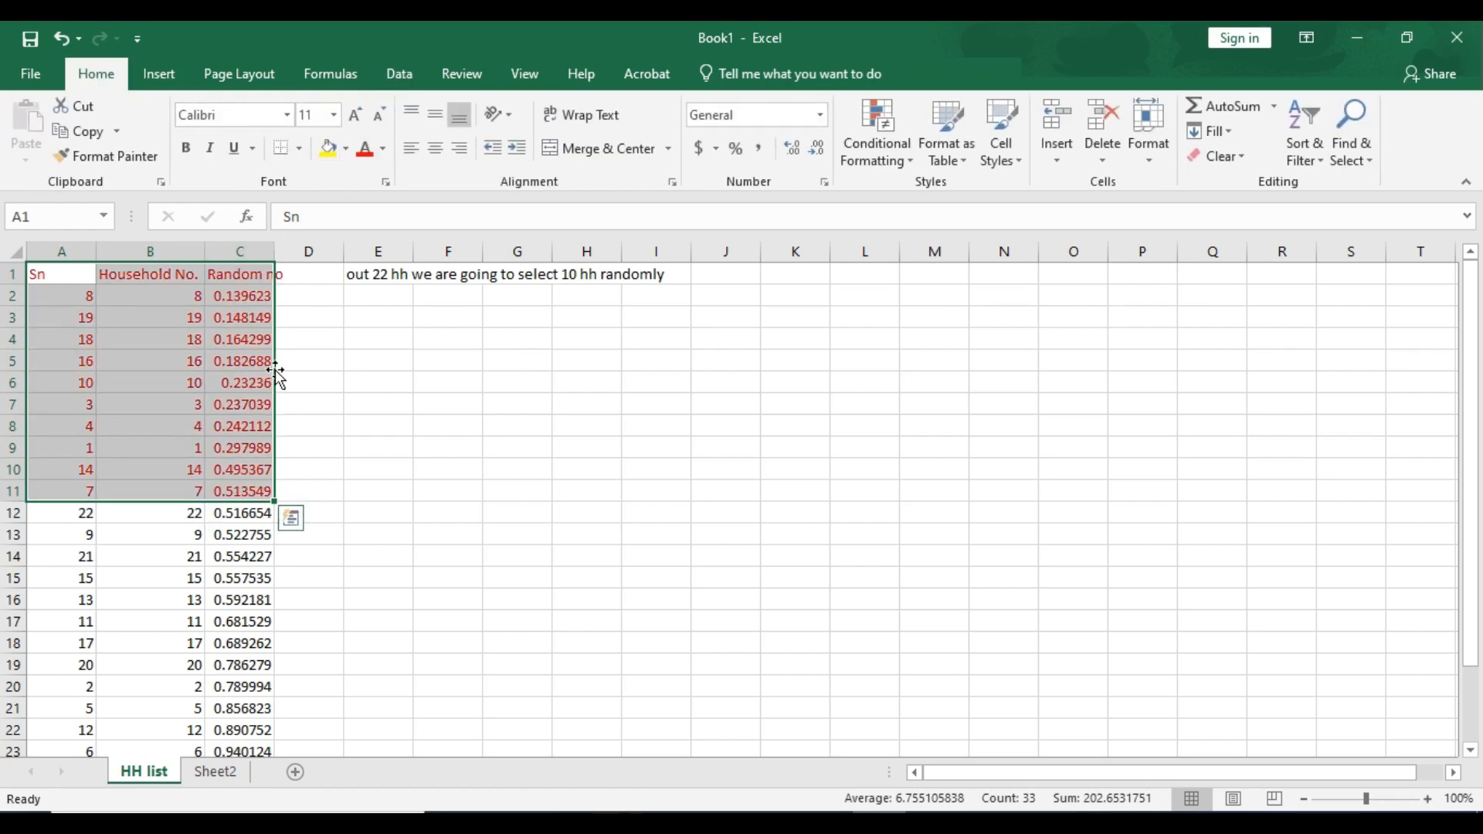
- Enter the title 'HH selected for the interview' in cell A1 of Sheet2
key("ctrl+c")
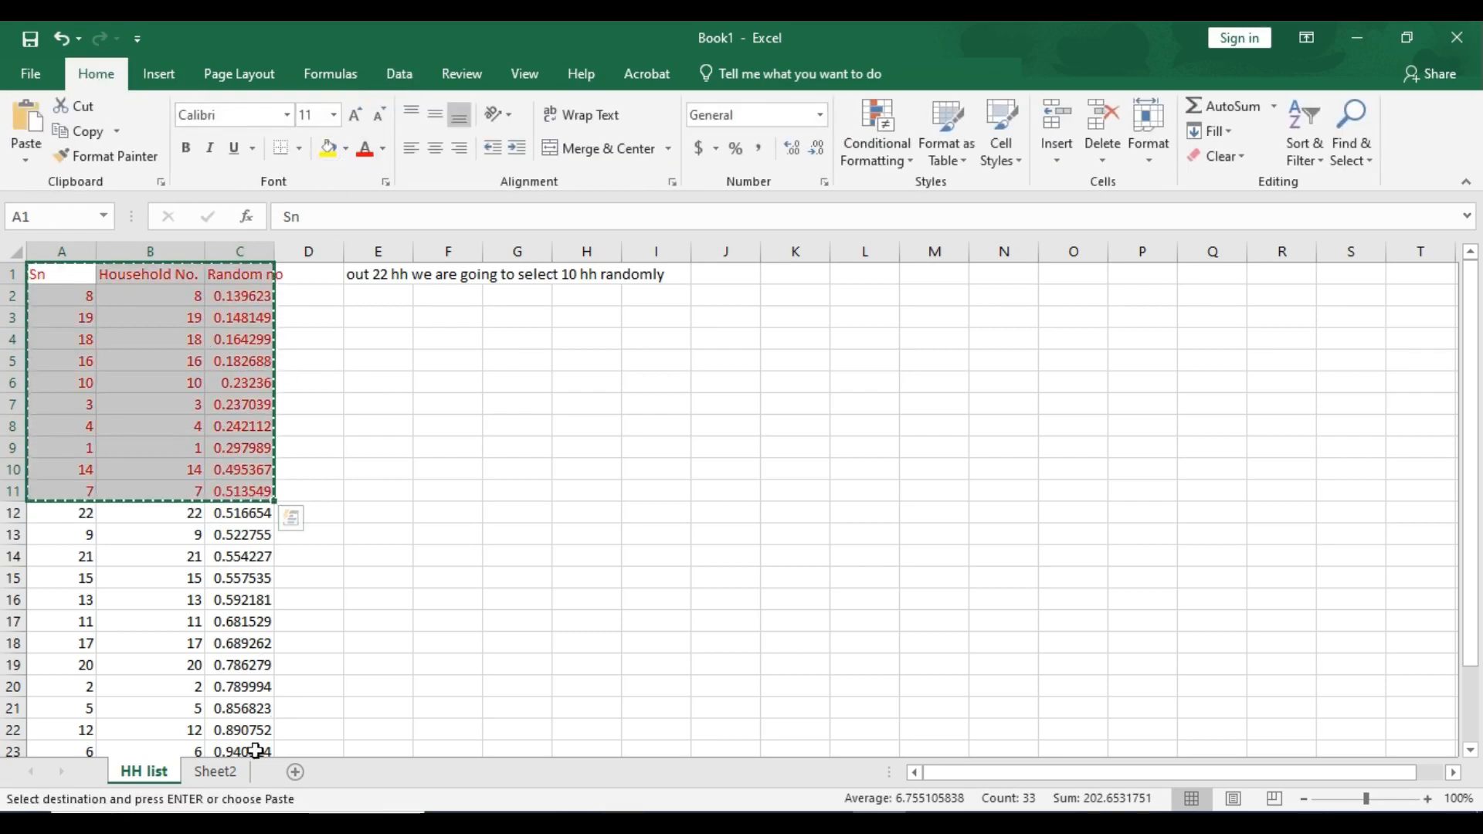
left_click(215, 771)
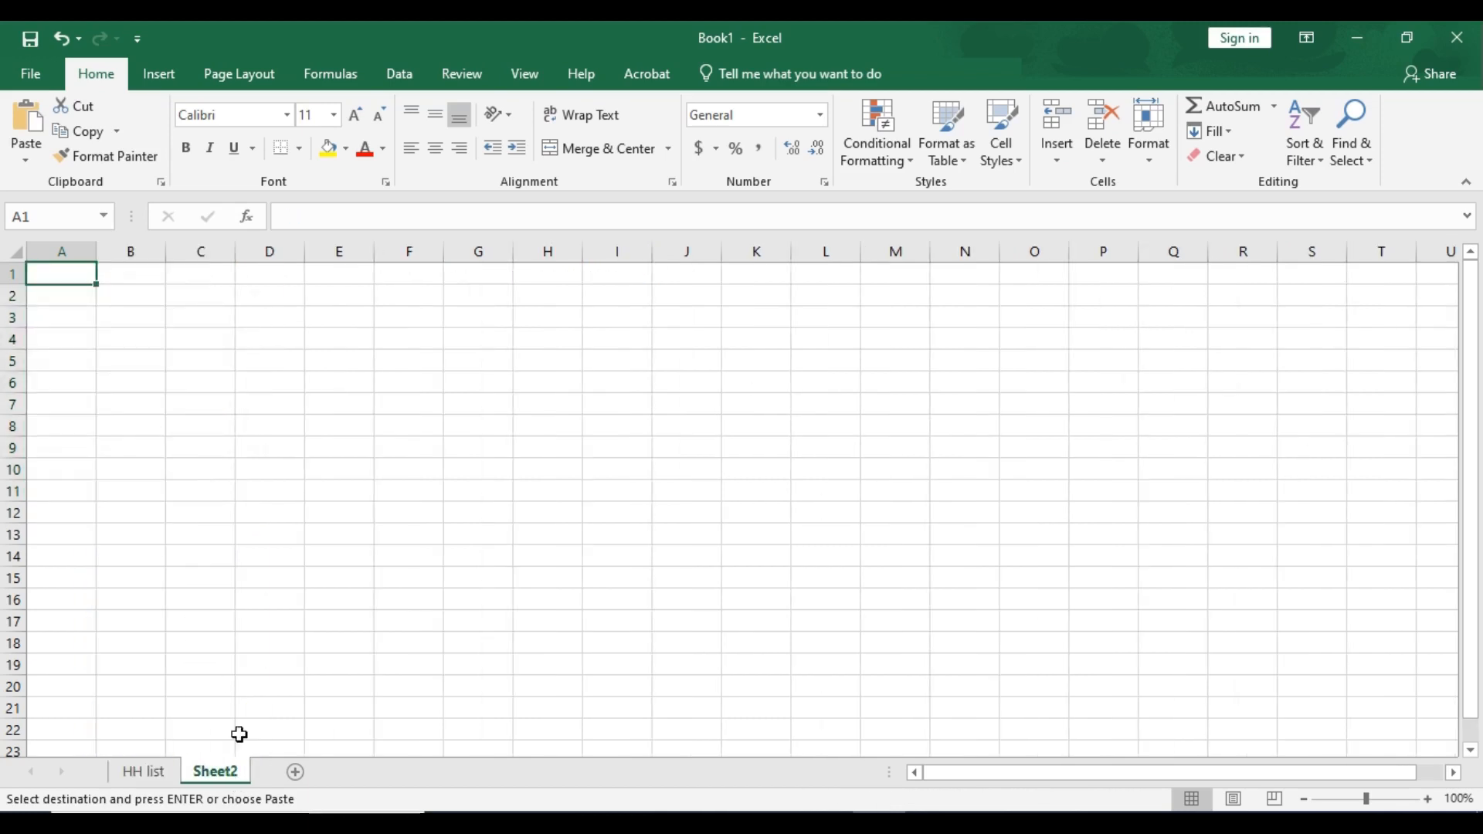
type("HH")
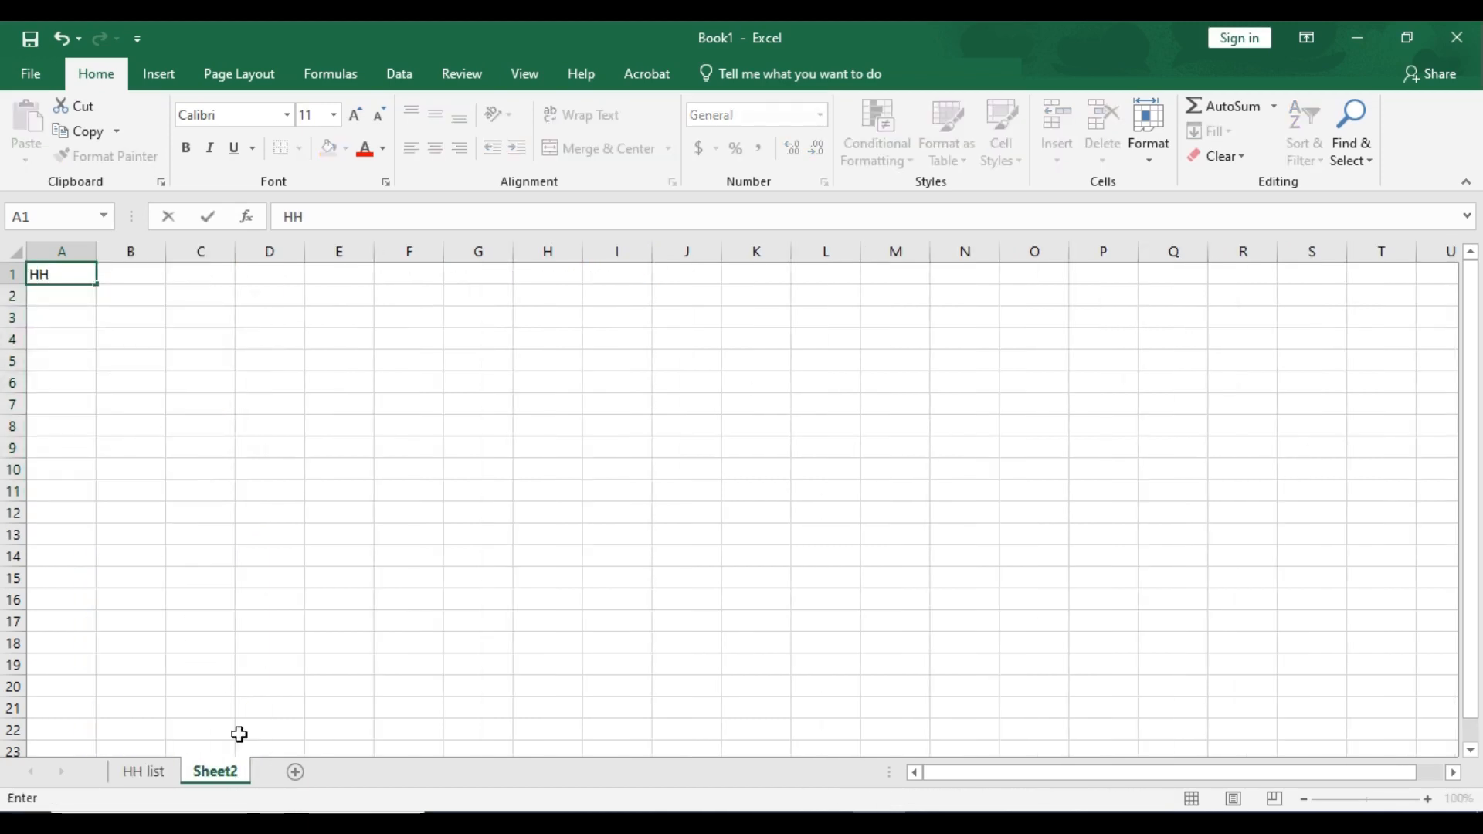
type(" selected for the ")
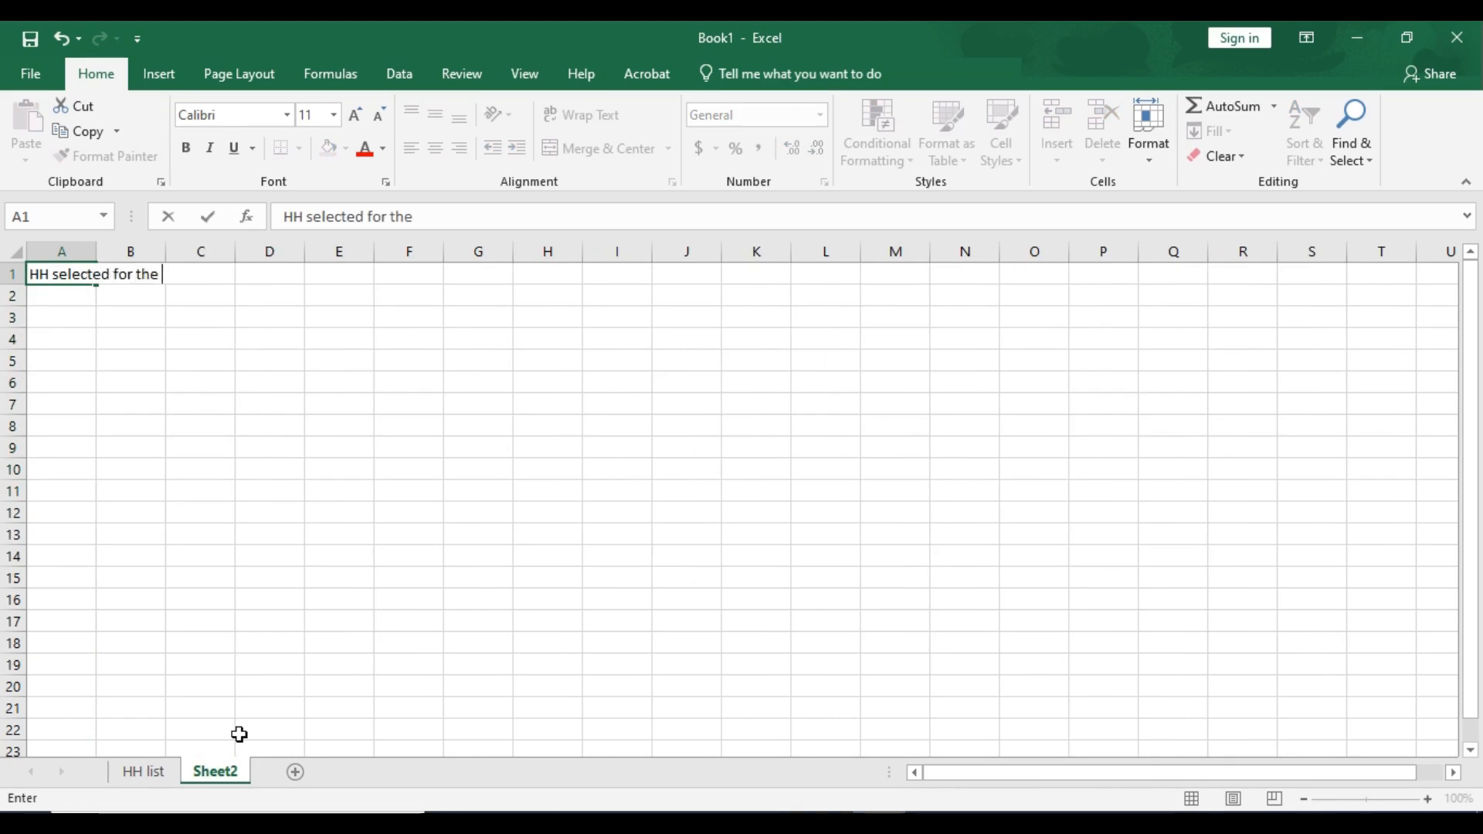
type("interview")
key("Return")
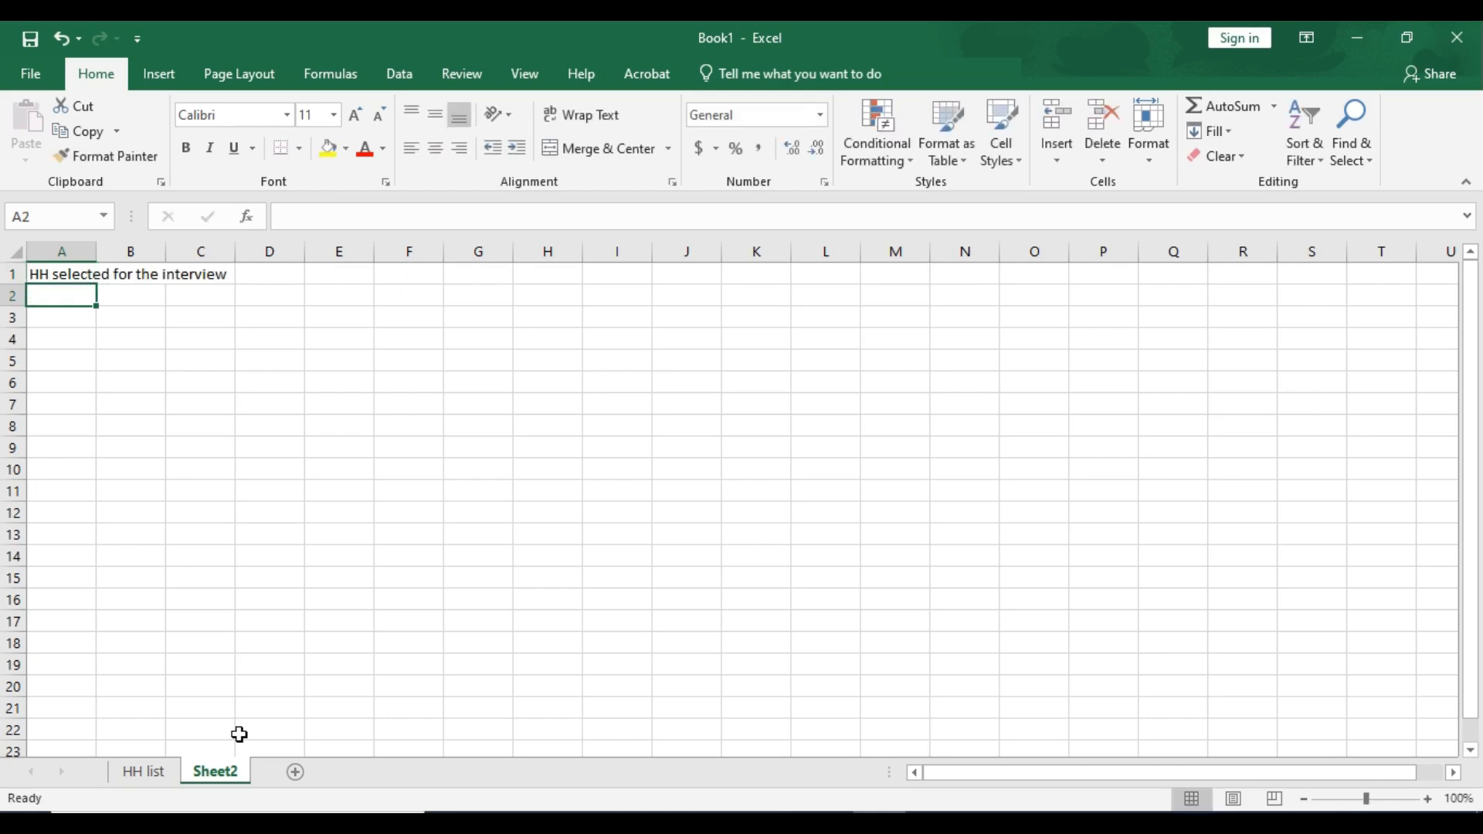
- Copy the header and first 10 household rows, A1:C11, from HH list and paste them into Sheet2 at A2
left_click(144, 772)
key("ctrl+c")
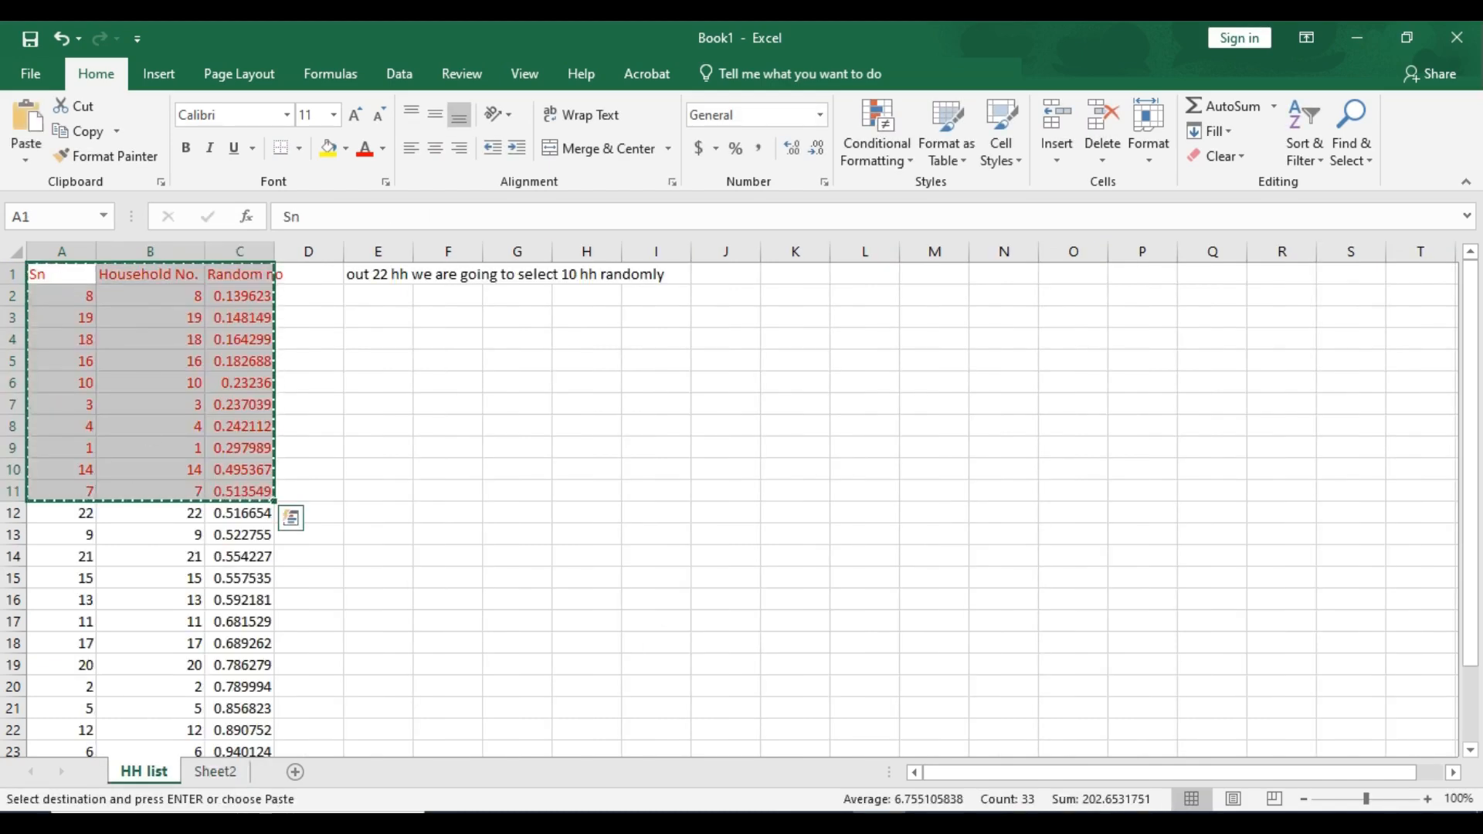
left_click(214, 772)
key("ctrl+v")
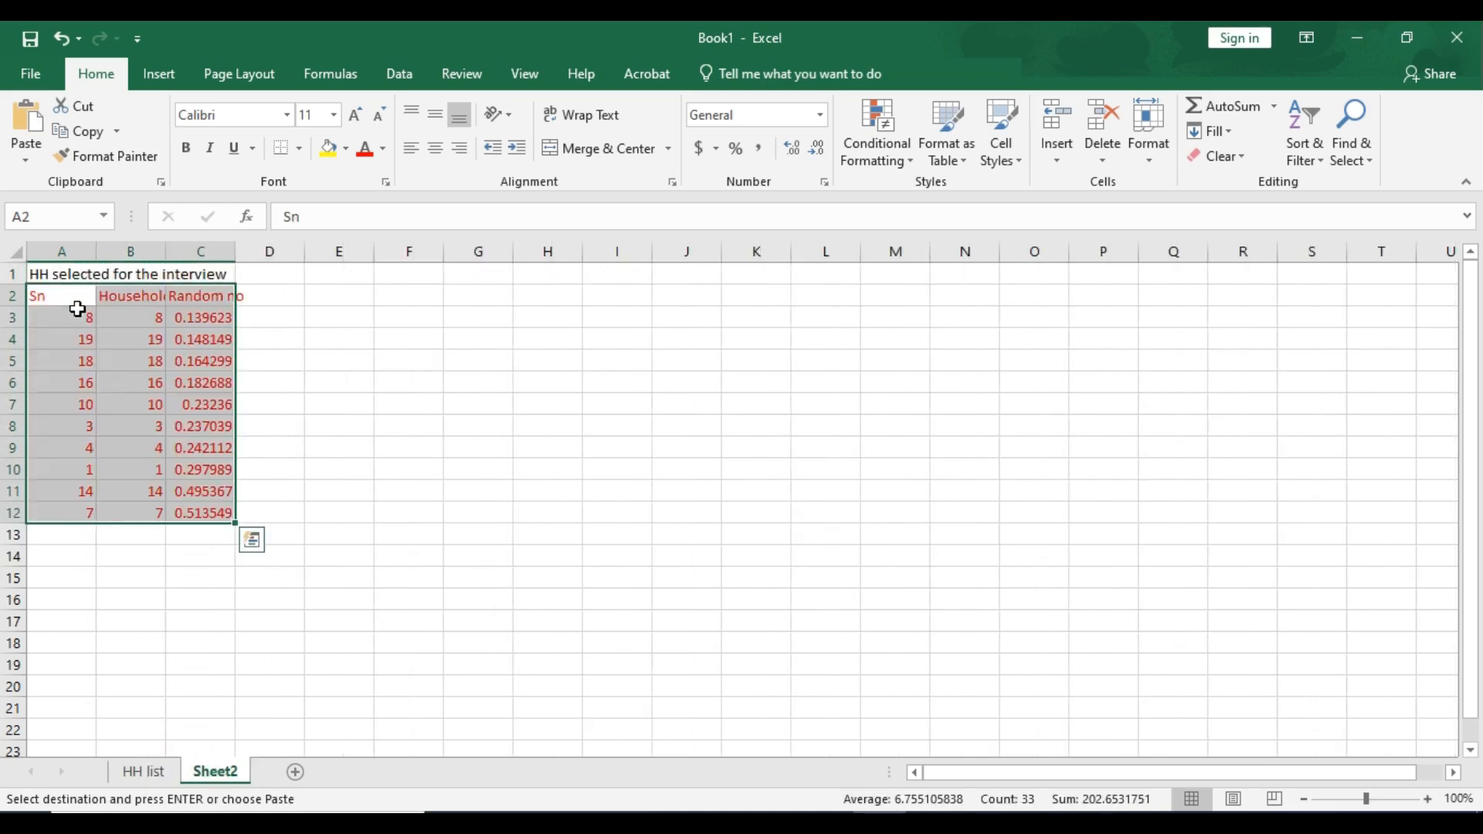
- Renumber the pasted Sn column A3:A12 sequentially from 1 to 10 using a fill series
left_click(82, 317)
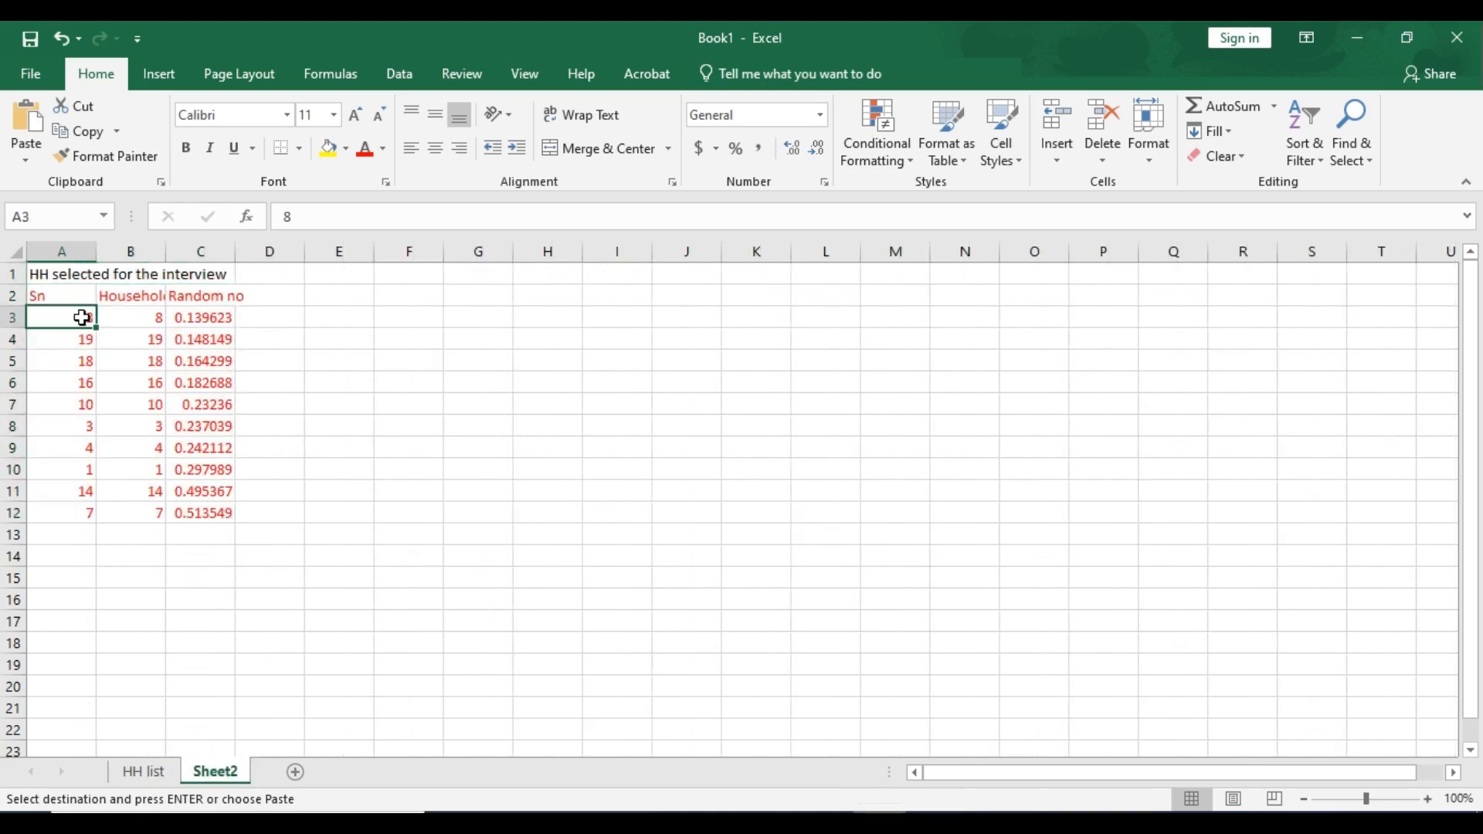
type("1 2 3 4 5")
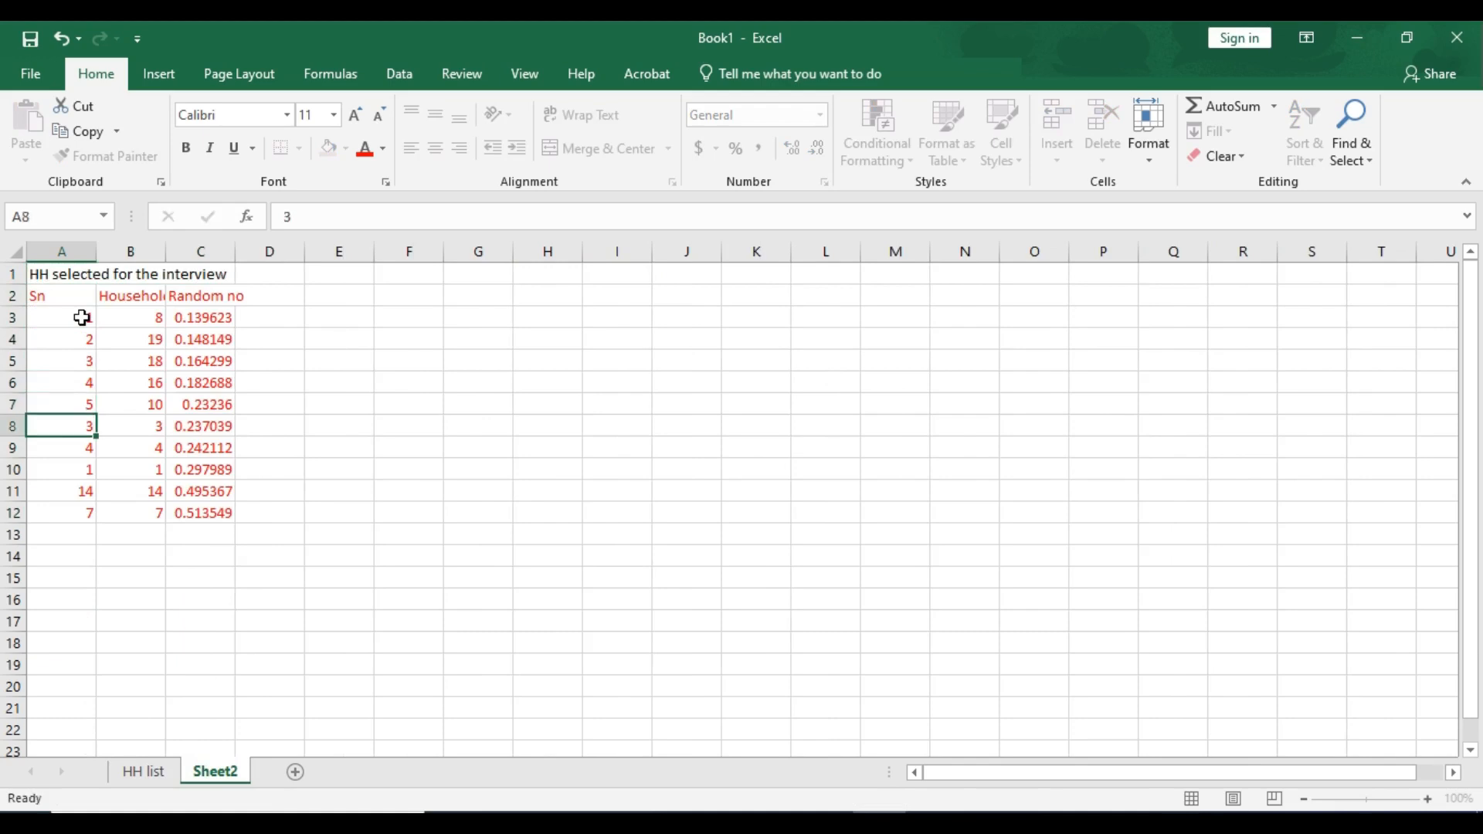
left_click_drag(82, 318, 93, 513)
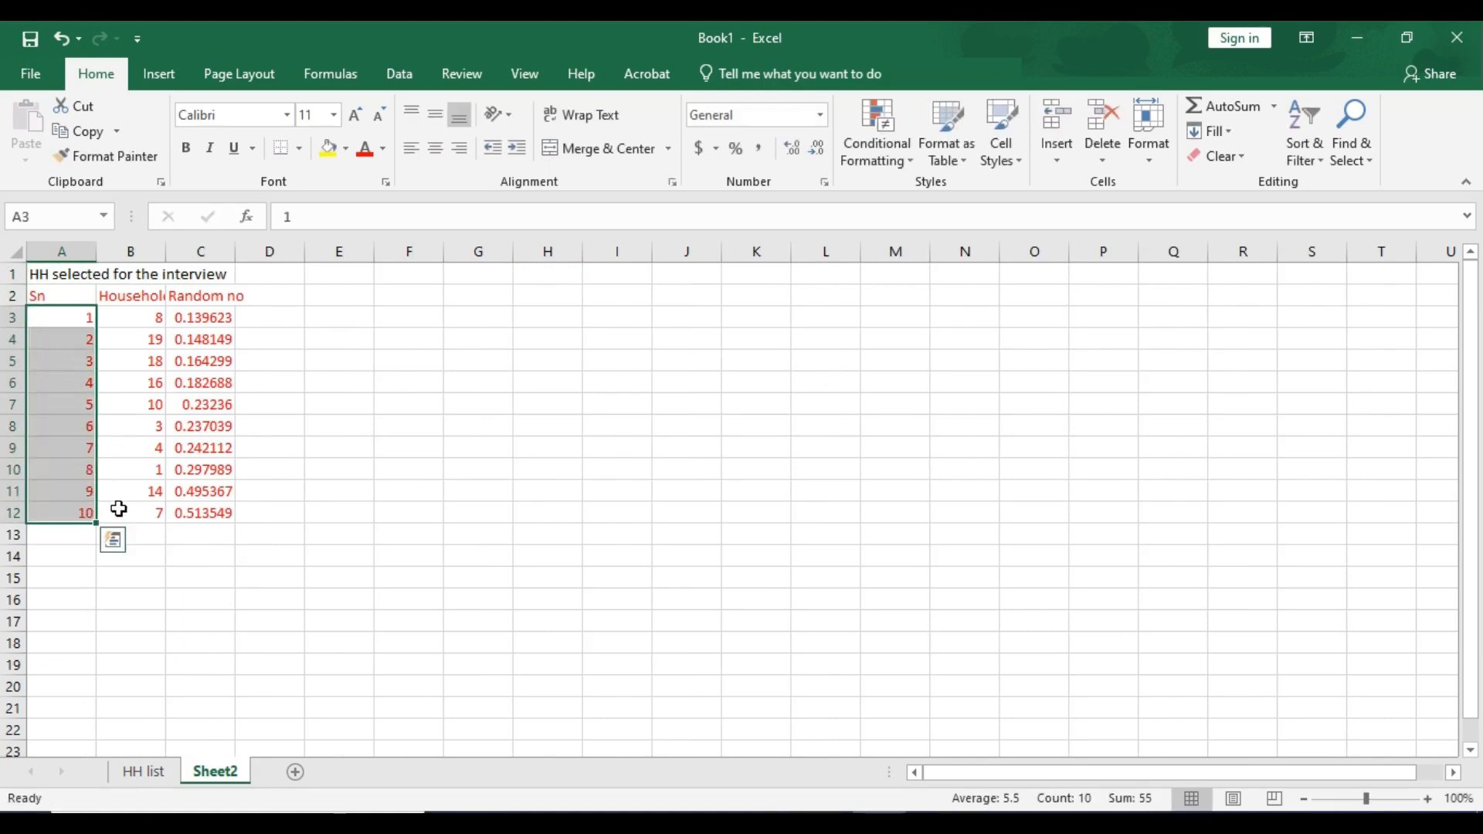
- Clear the pasted Random no column, C2:C12, on Sheet2
left_click_drag(196, 295, 202, 513)
key("Delete")
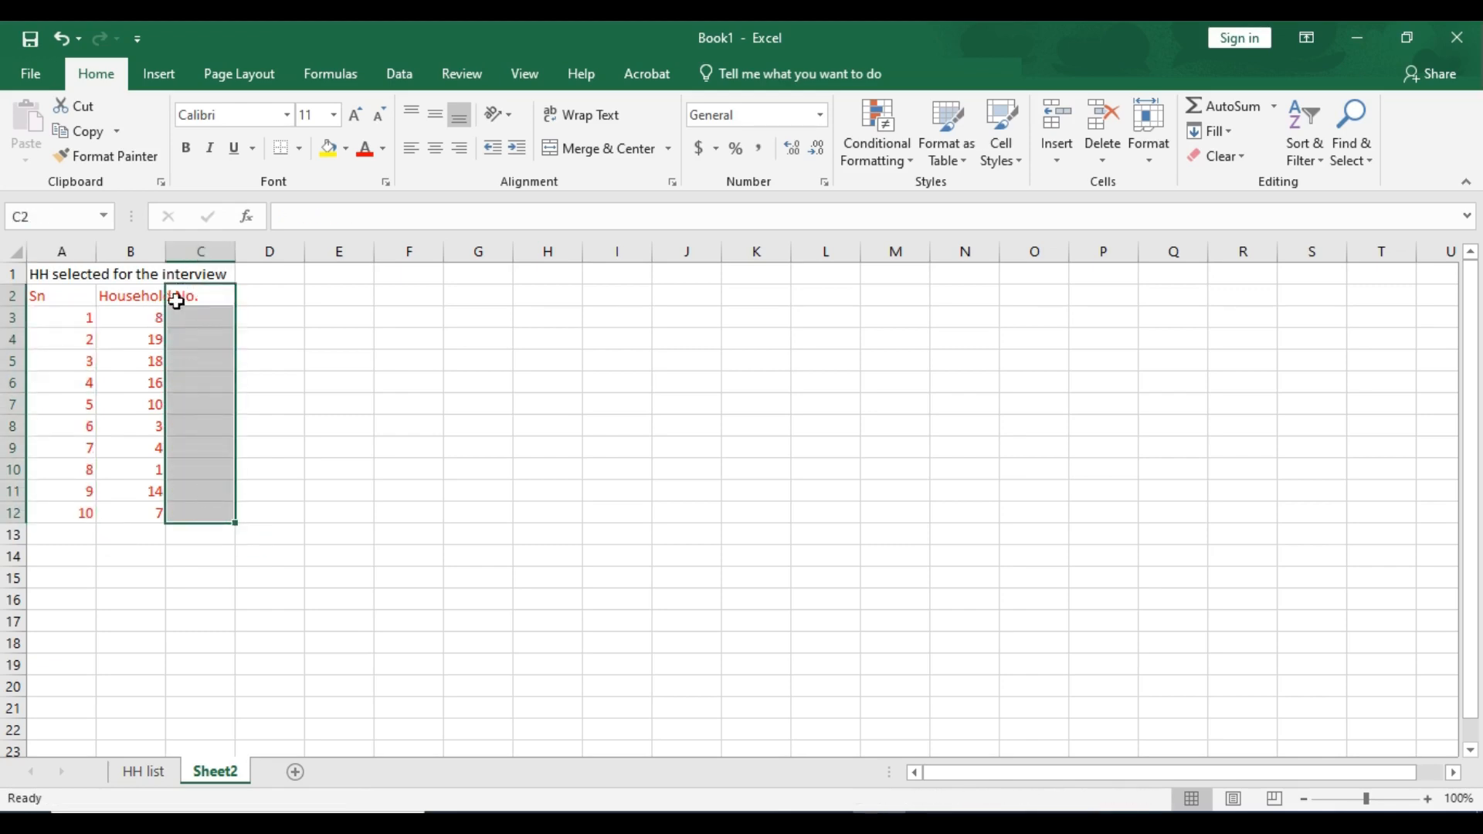
- Autofit the Household No. column width on Sheet2, select the selected-household table, and return to HH list
double_click(166, 251)
left_click_drag(57, 298, 182, 495)
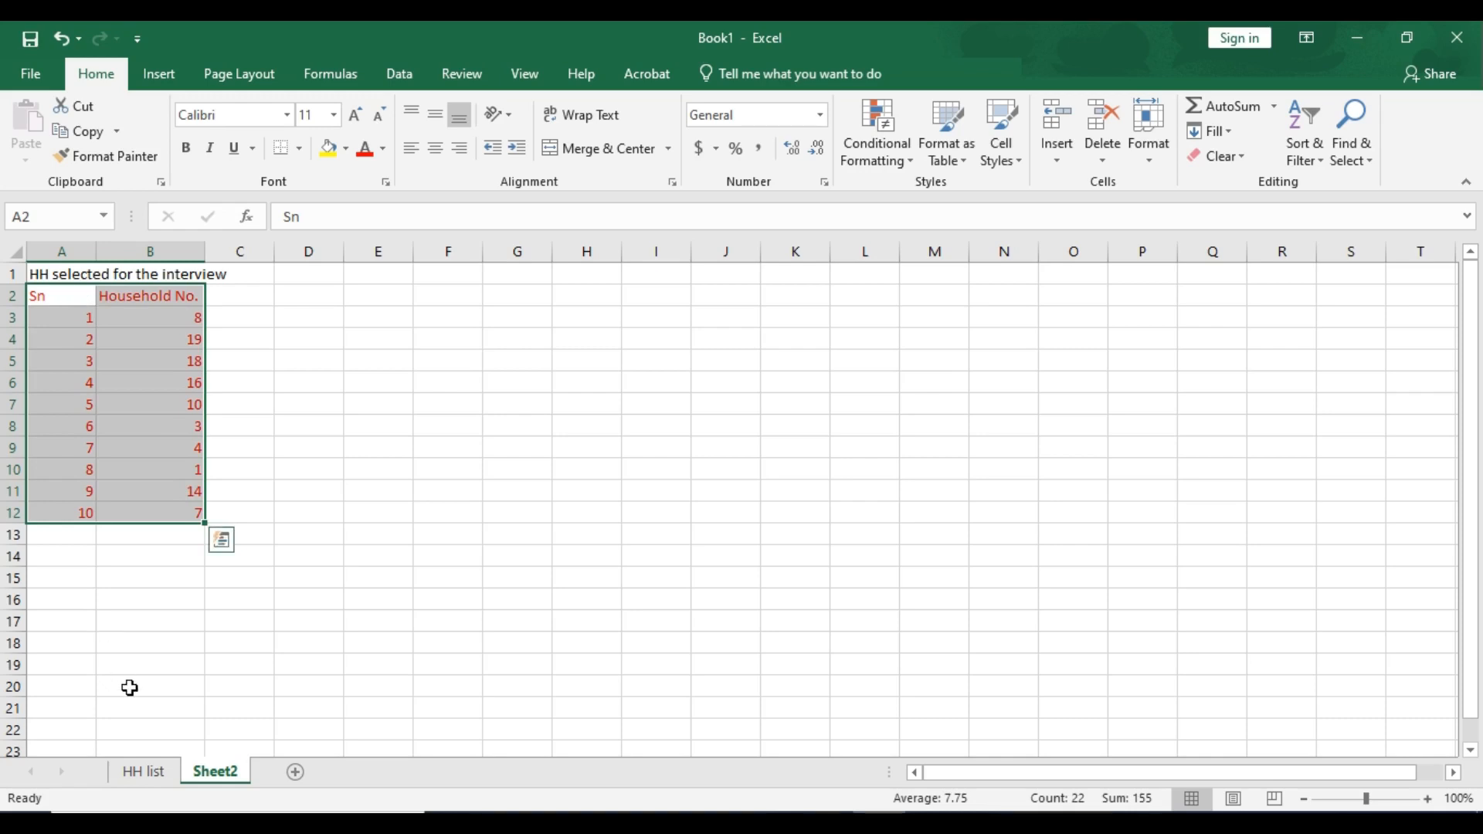
left_click(154, 775)
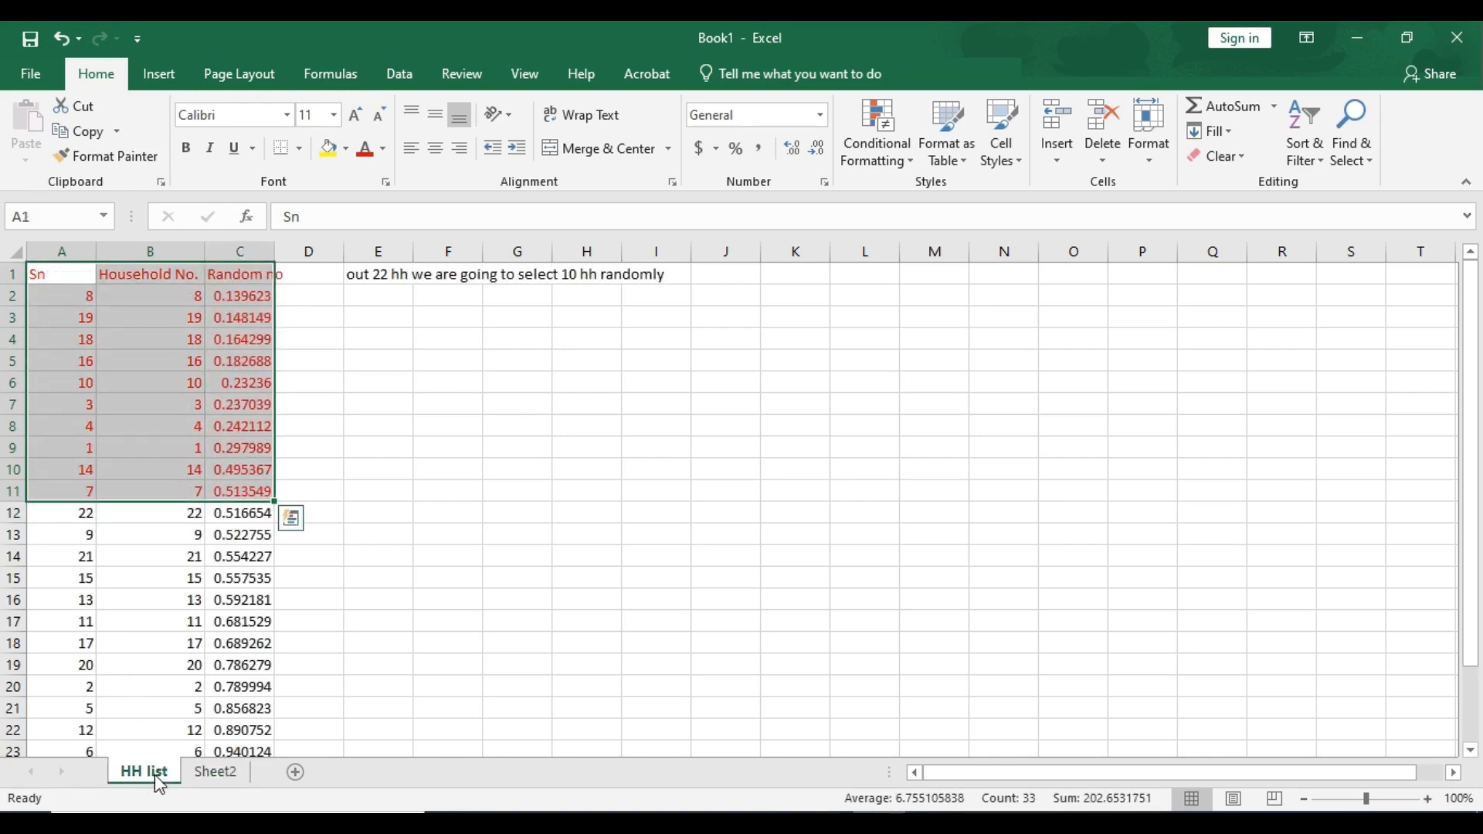